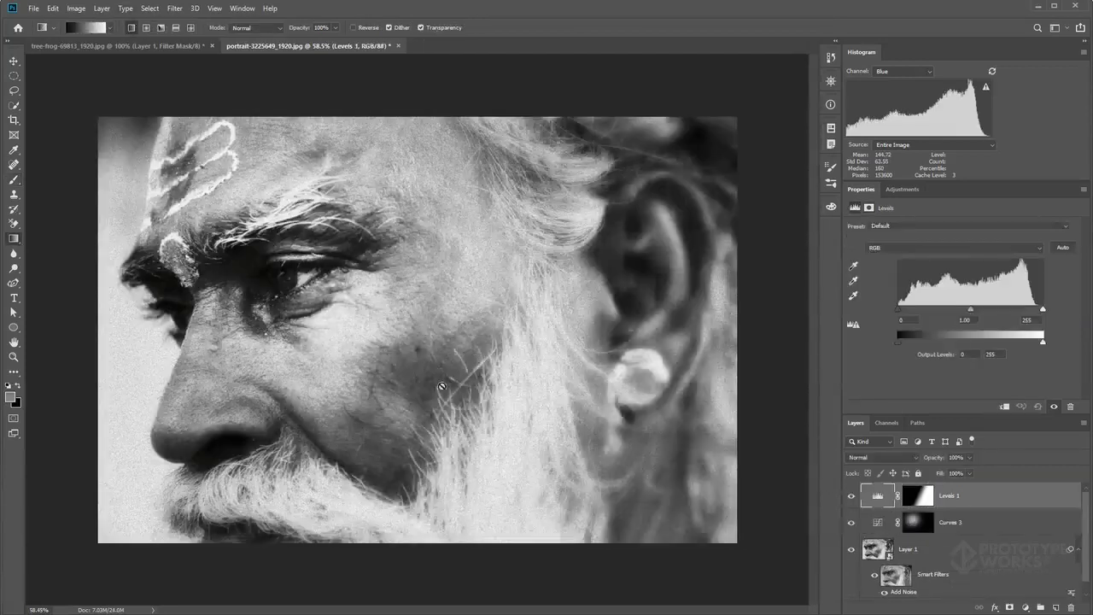
pyautogui.moveTo(468, 265); pyautogui.dragTo(270, 274)
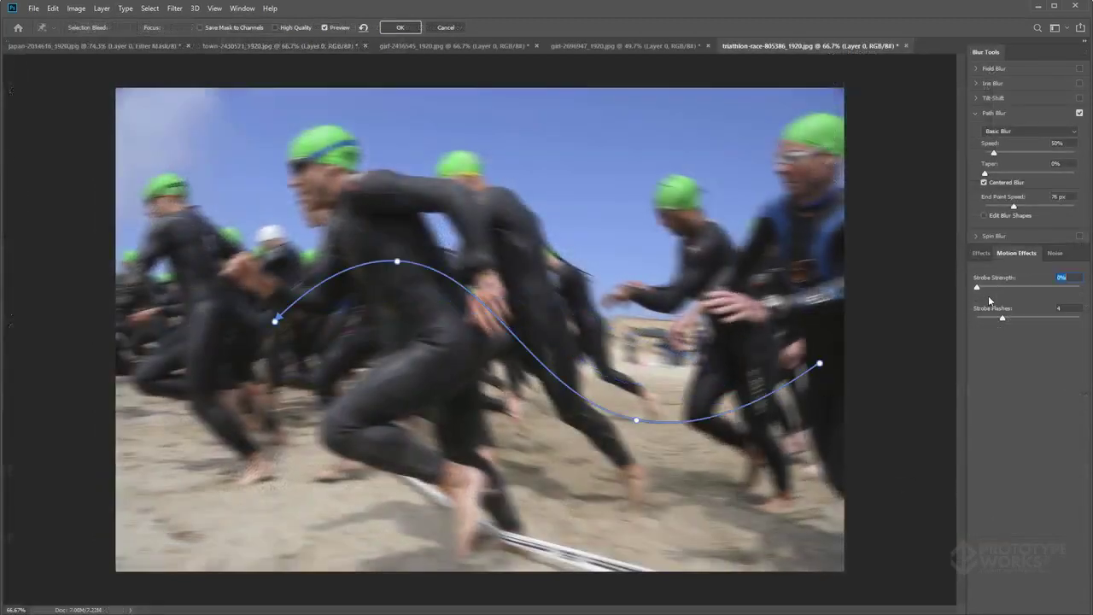
# Apply the Path Blur to the triathlon race photo as a smart filter
pyautogui.hotkey('ctrl', '1')
pyautogui.hotkey('ctrl', '0')
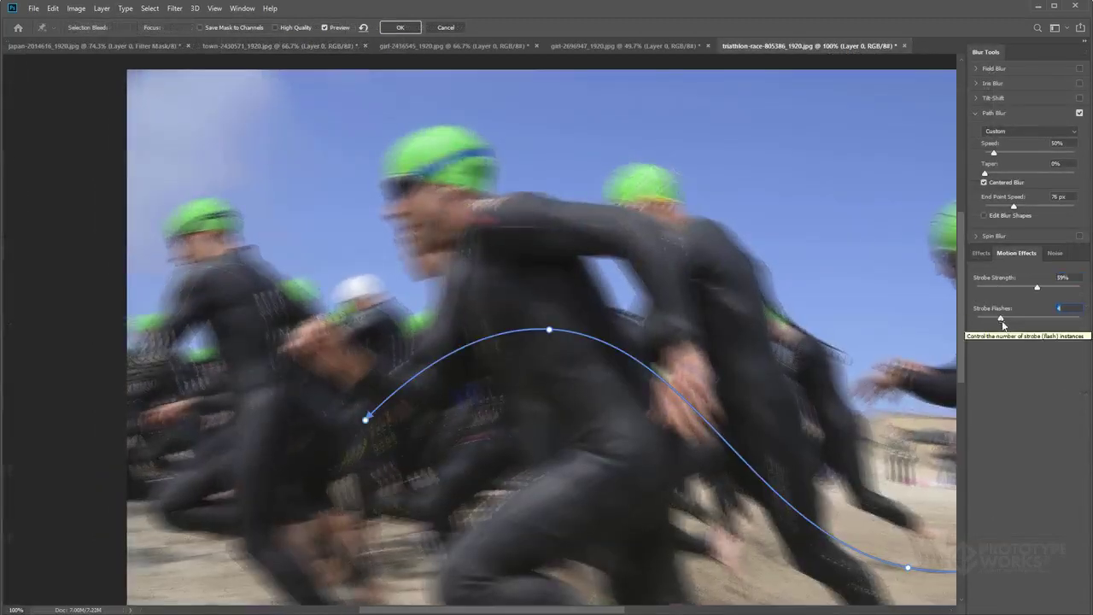
pyautogui.press('Return')
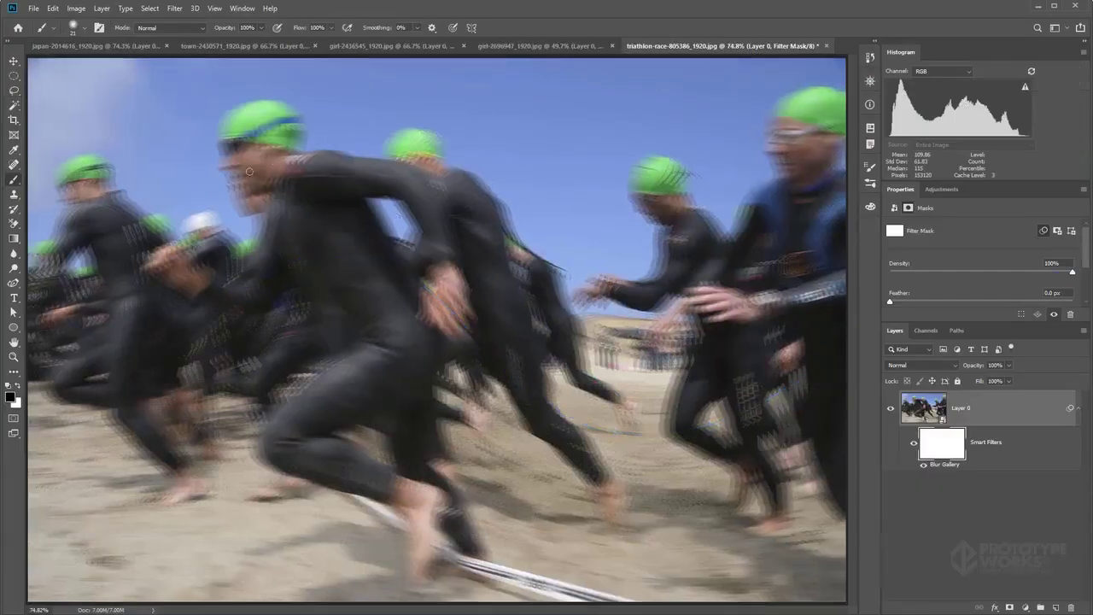
pyautogui.scroll(3, 249, 171)
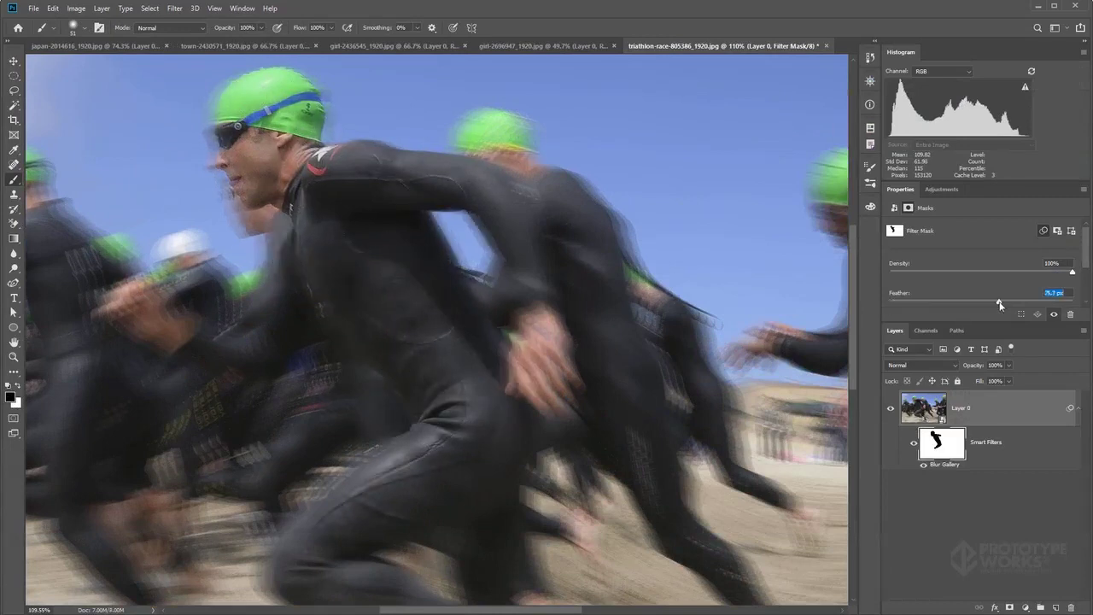
pyautogui.hotkey('ctrl', '0')
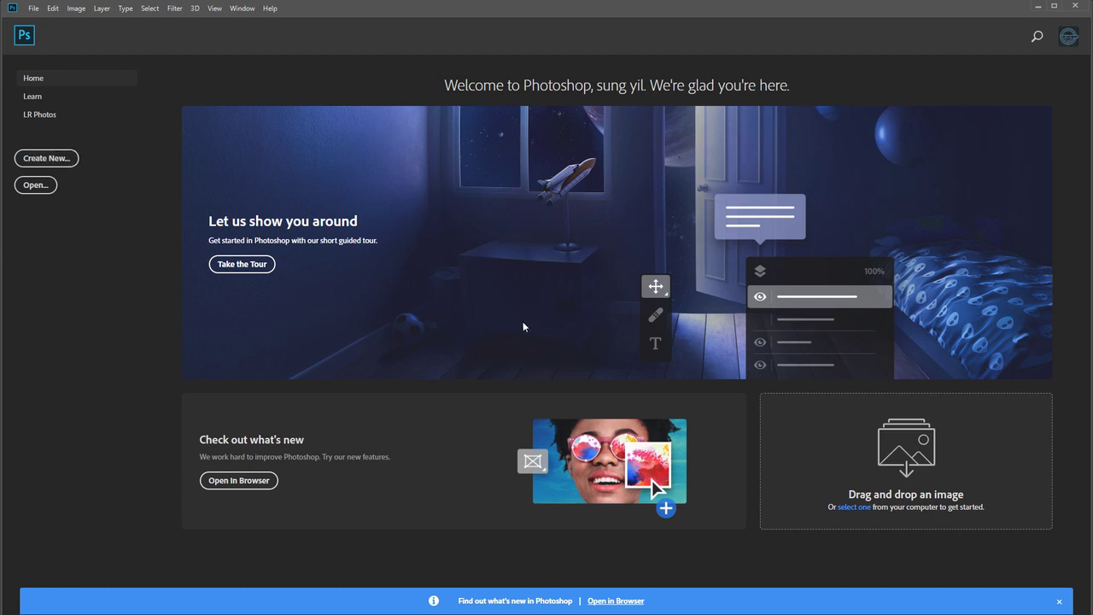
# Create a new 1920 x 1080 pixel document at 72 pixels/inch in 16 bit RGB Color with a white background
pyautogui.hotkey('ctrl', 'n')
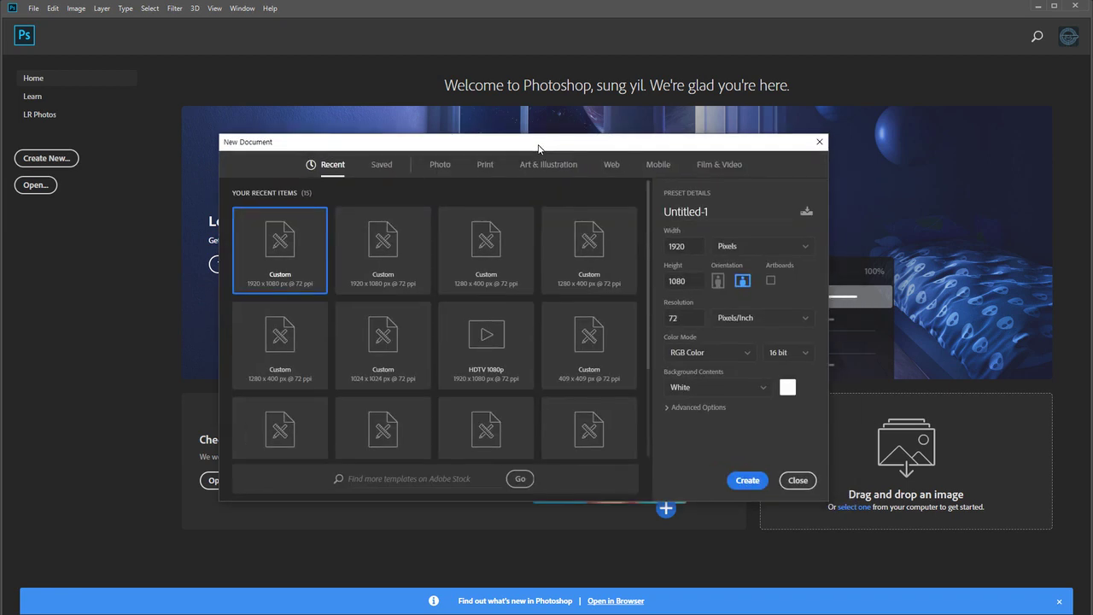
pyautogui.click(685, 248)
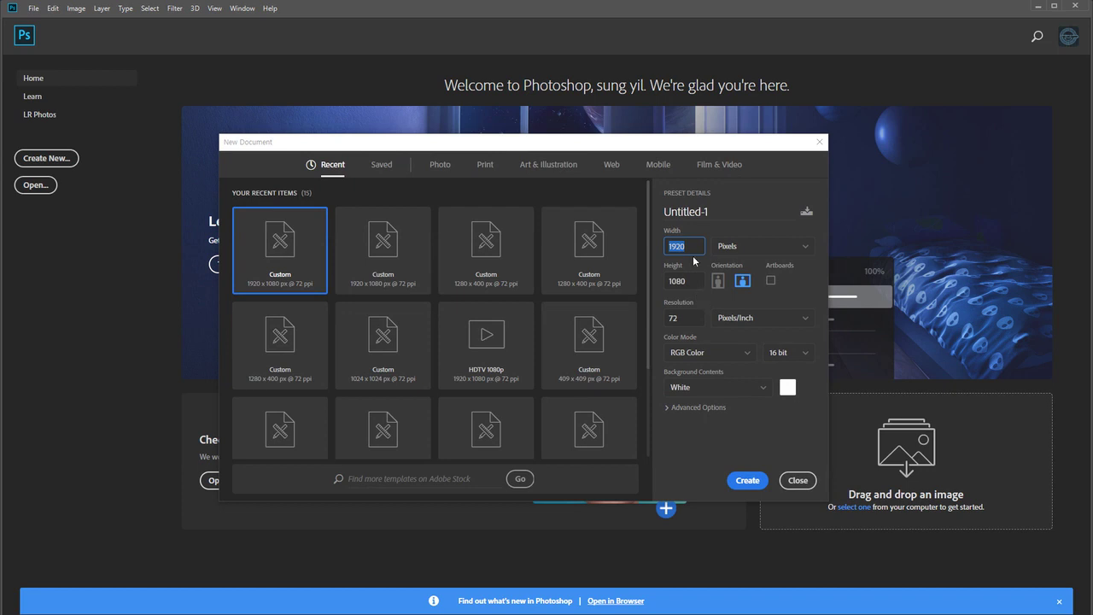
pyautogui.moveTo(677, 247); pyautogui.dragTo(687, 249)
pyautogui.press('Tab')
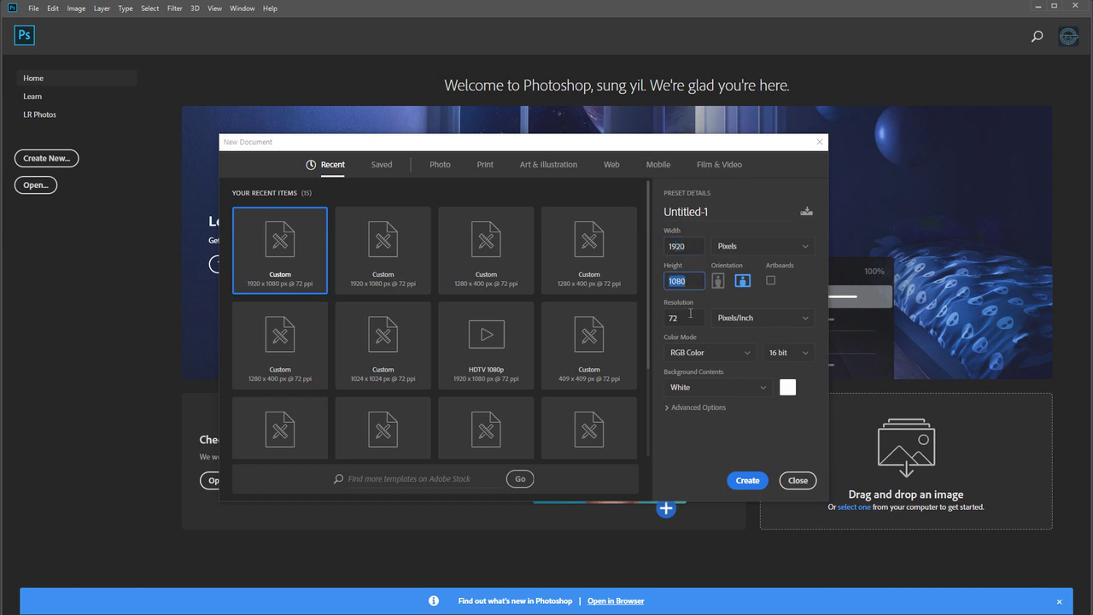
pyautogui.press('Tab')
pyautogui.click(727, 396)
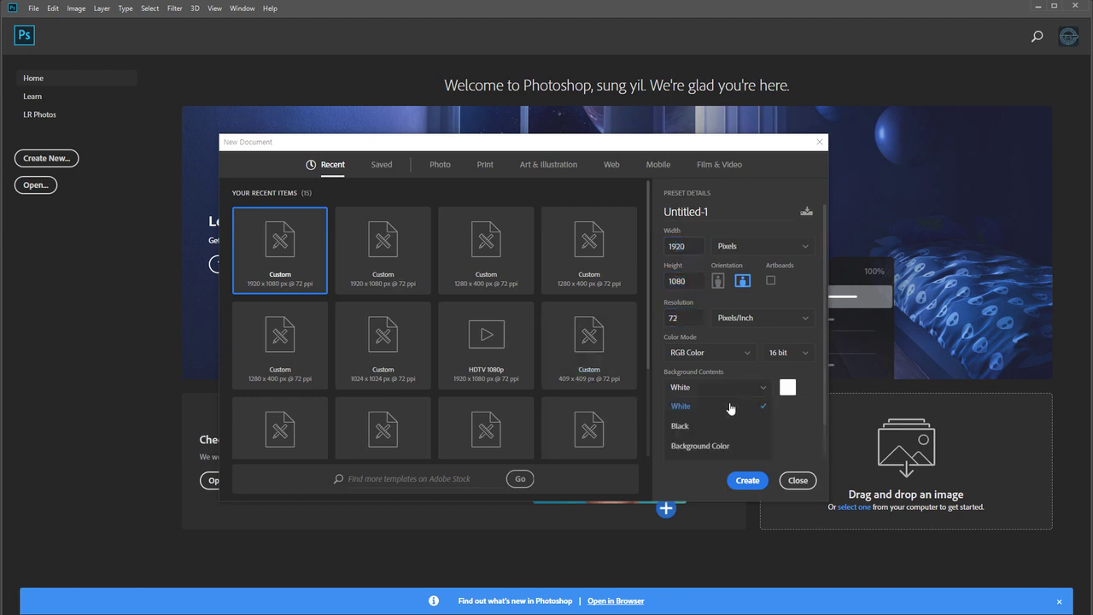
pyautogui.click(712, 413)
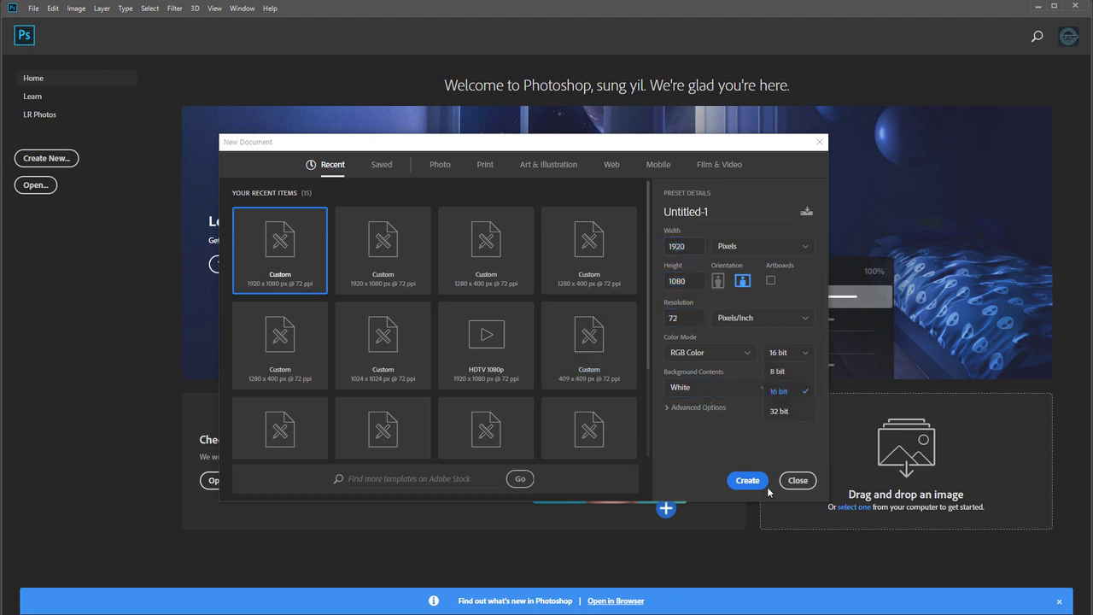
pyautogui.click(794, 355)
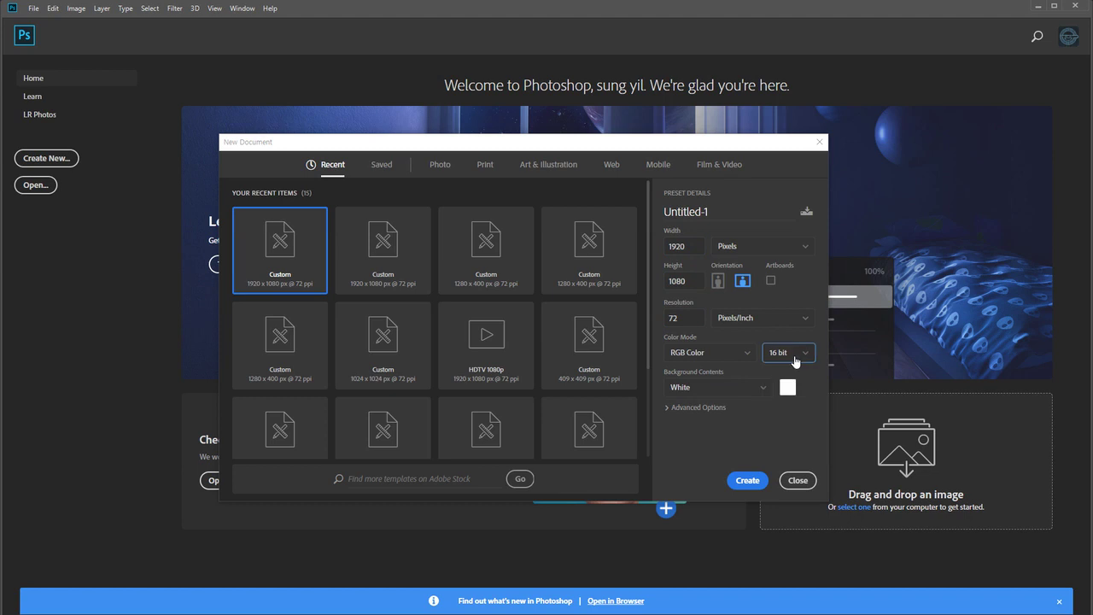
pyautogui.click(771, 446)
pyautogui.click(741, 483)
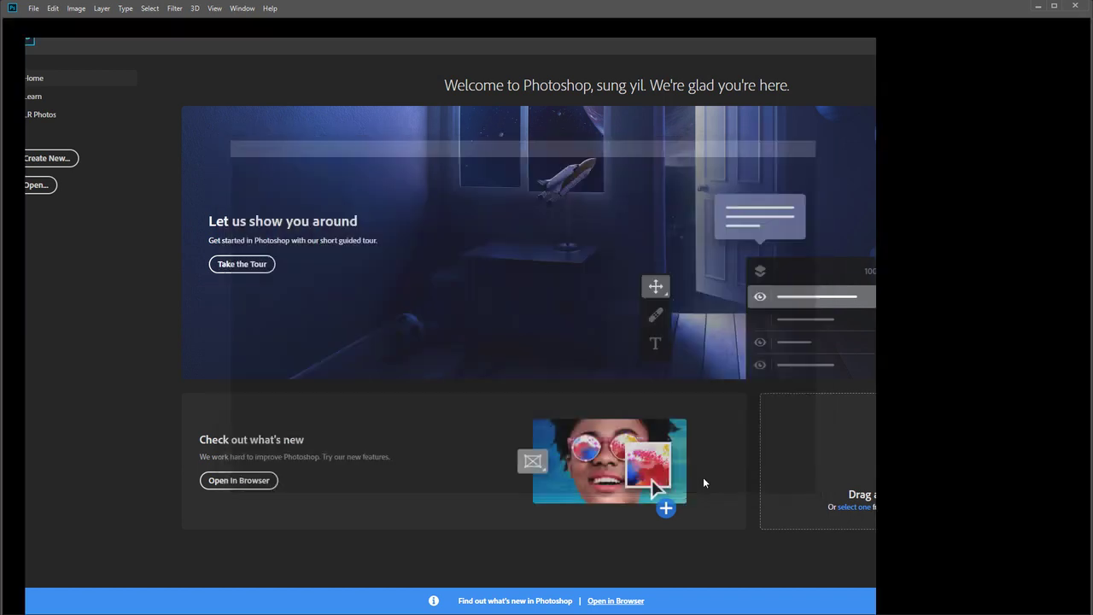
# Clear all guides from the canvas and unlock the Background layer
pyautogui.click(242, 9)
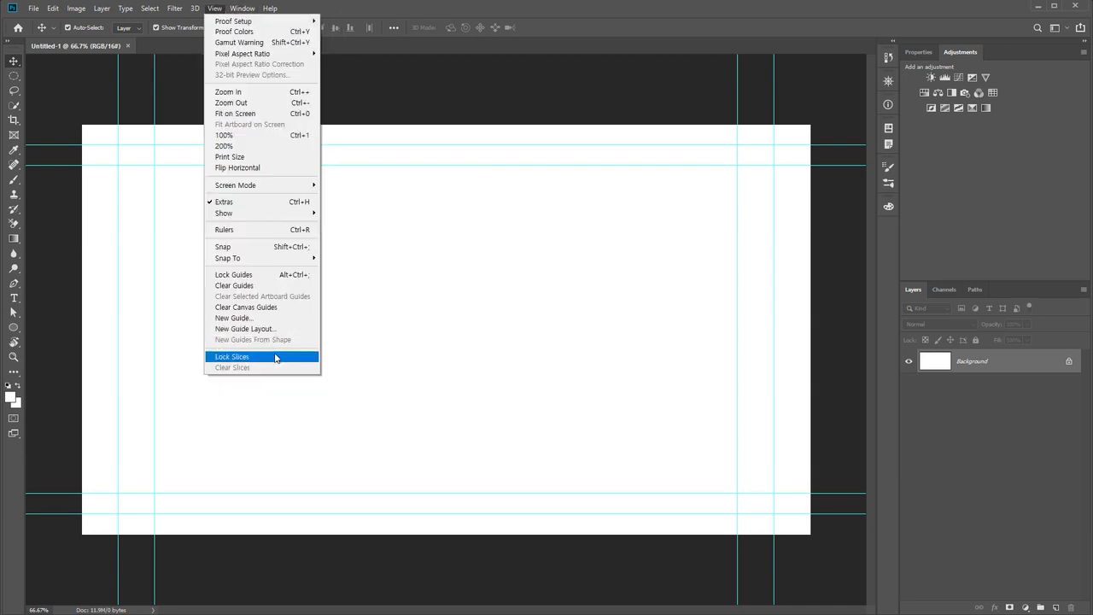
pyautogui.click(280, 285)
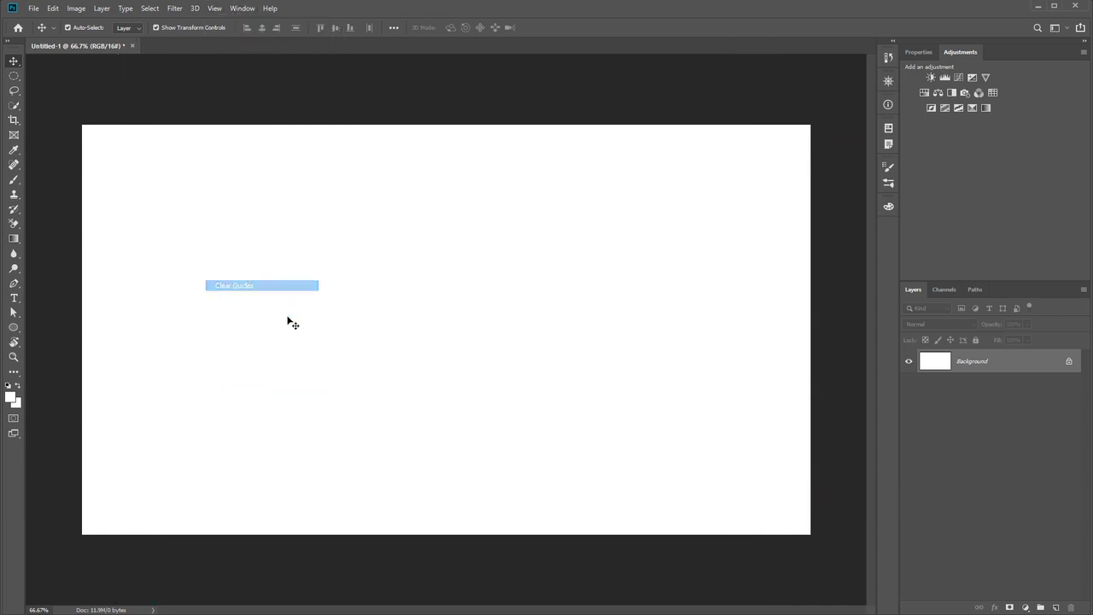
pyautogui.click(1067, 363)
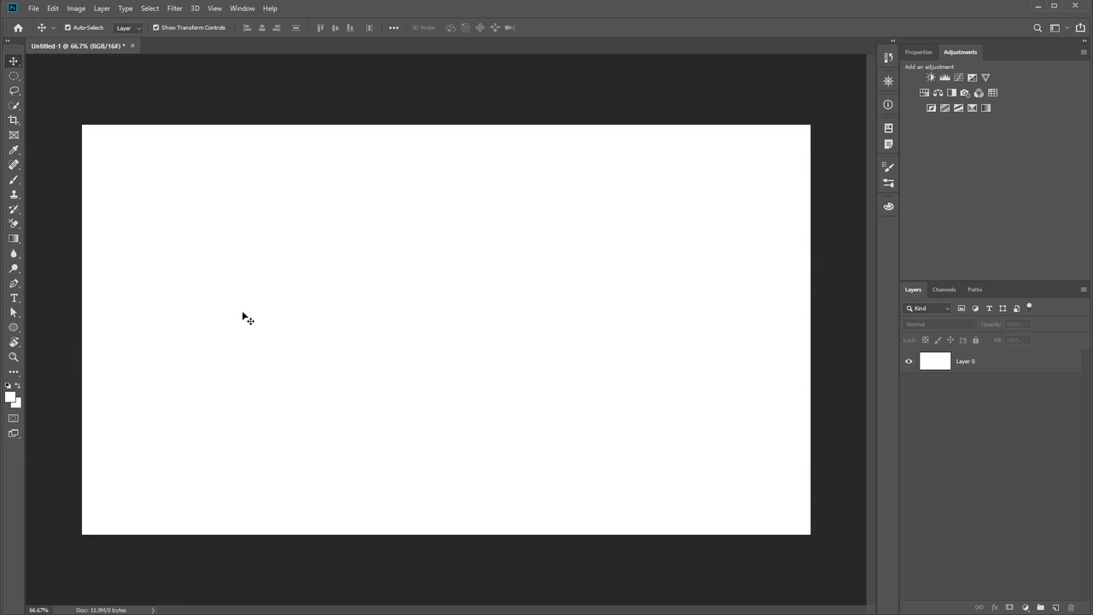
# Fill Layer 0 with a horizontal linear black-to-white gradient spanning from the canvas's left edge to its right edge
pyautogui.click(14, 240)
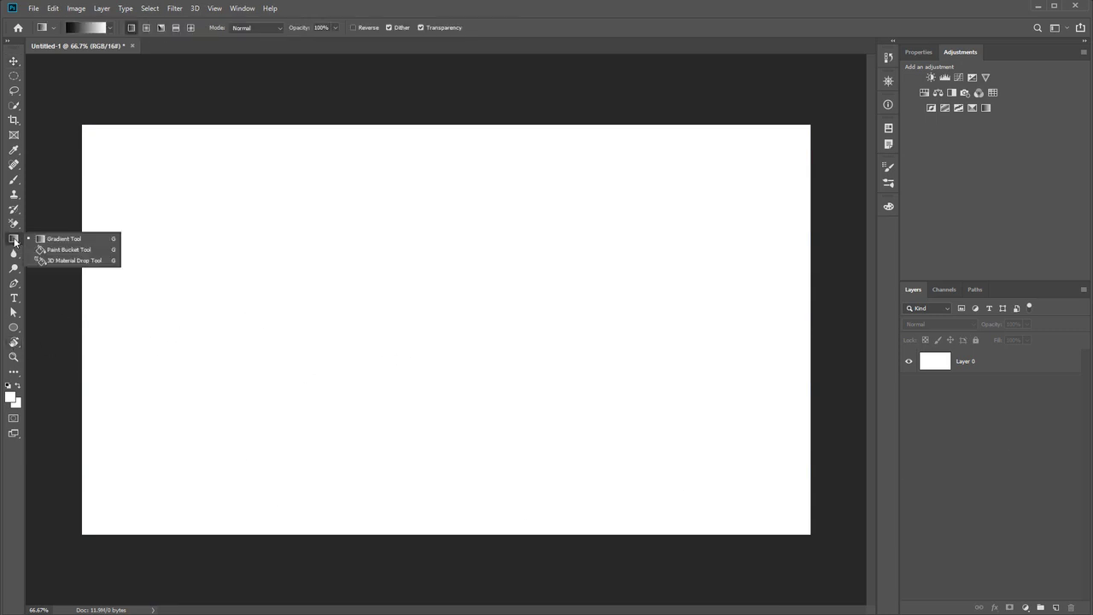
pyautogui.click(68, 240)
pyautogui.click(109, 28)
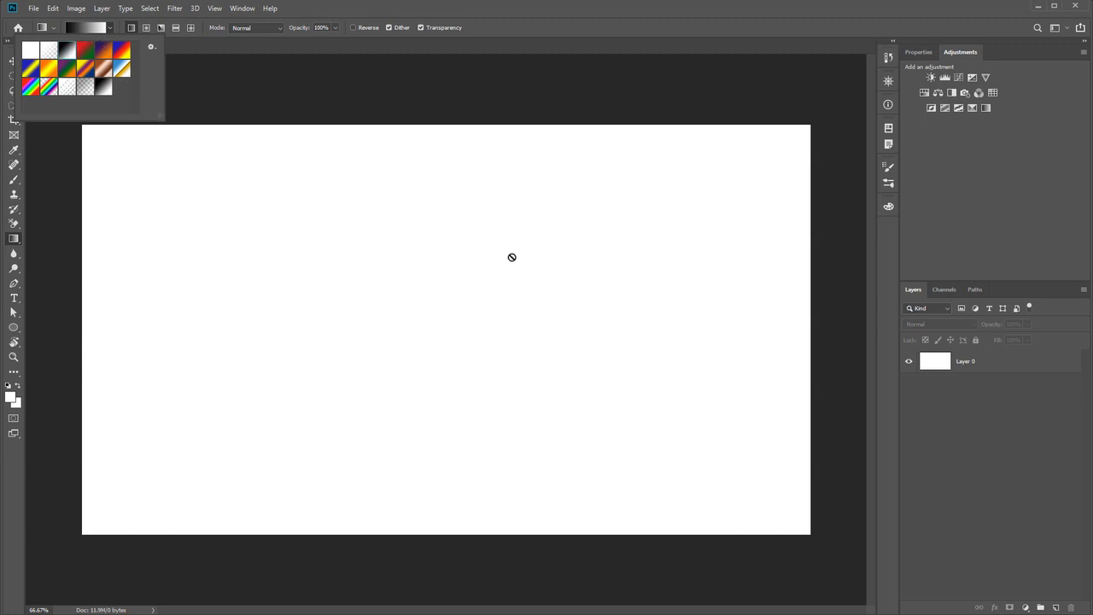
pyautogui.click(935, 362)
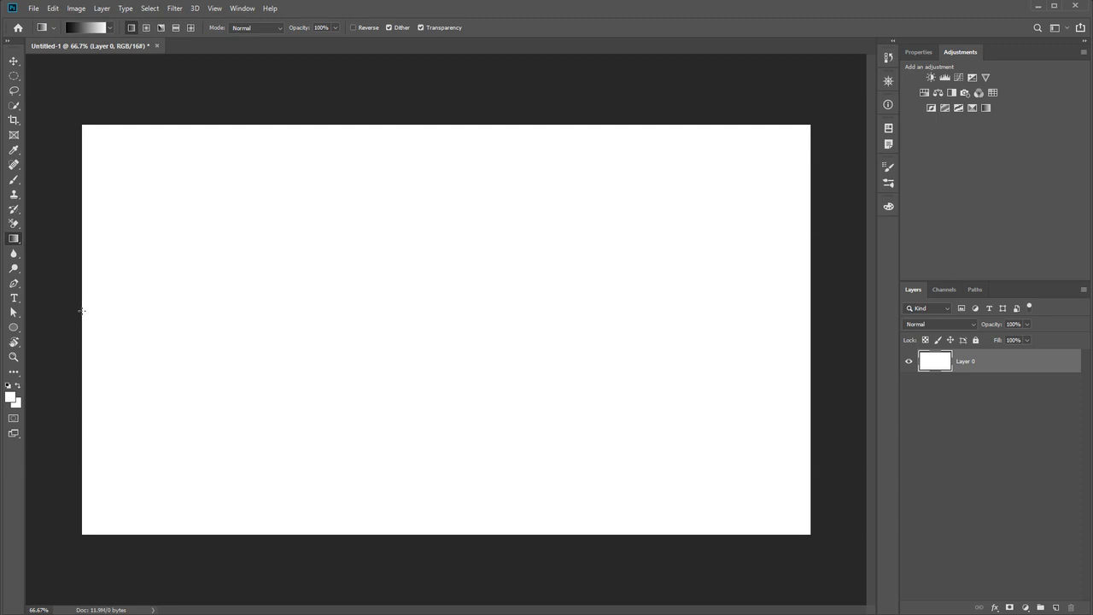
pyautogui.moveTo(82, 311); pyautogui.dragTo(810, 325)
pyautogui.press('shift')
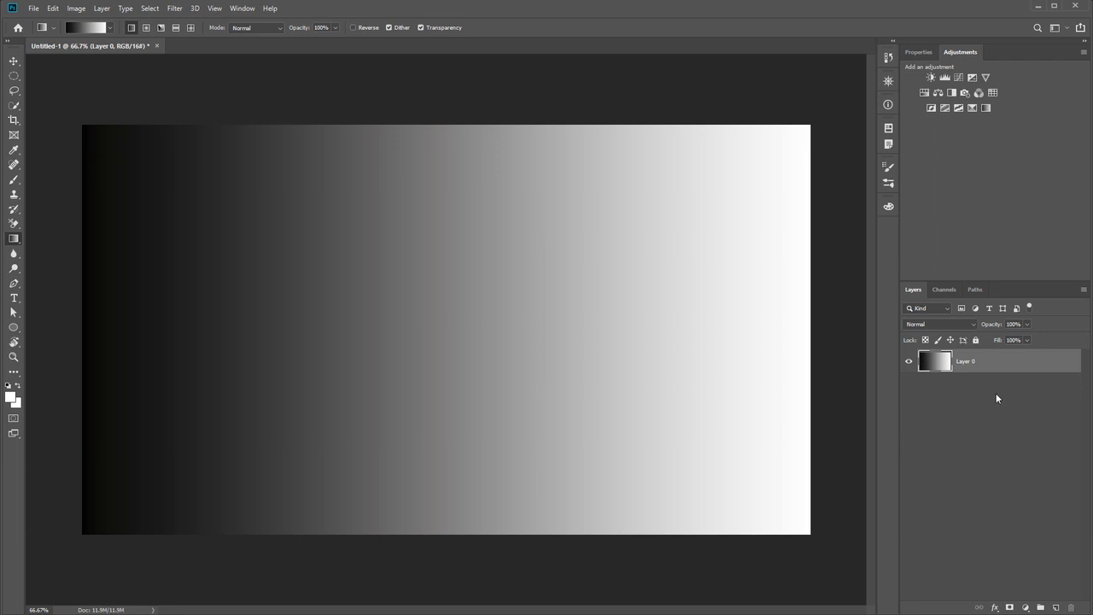
# Duplicate the gradient layer within the same document
pyautogui.click(1079, 296)
pyautogui.click(951, 416)
pyautogui.moveTo(934, 376); pyautogui.dragTo(943, 356)
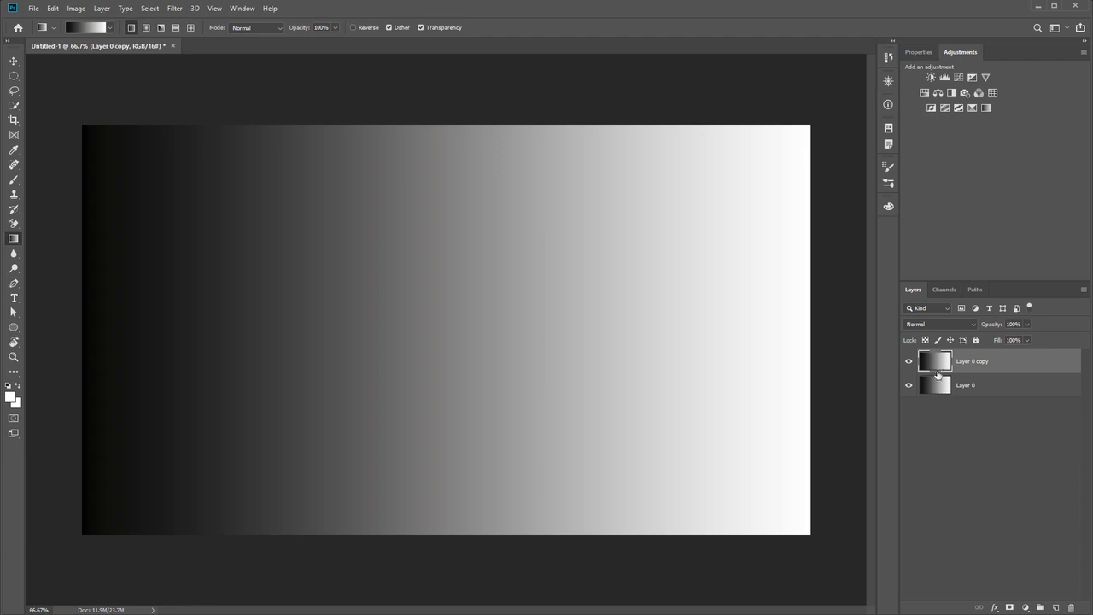
# Start a Posterize adjustment with 4 levels on the gradient copy and toggle its preview to compare it with the smooth gradient
pyautogui.click(76, 8)
pyautogui.moveTo(92, 44)
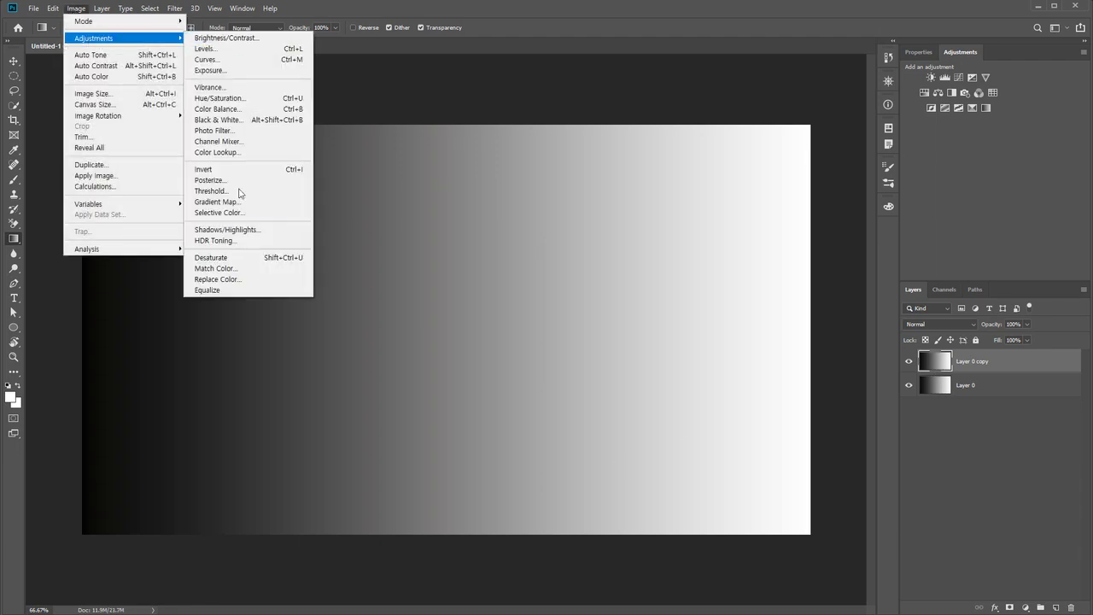
pyautogui.click(246, 180)
pyautogui.moveTo(802, 201); pyautogui.dragTo(794, 126)
pyautogui.doubleClick(782, 138)
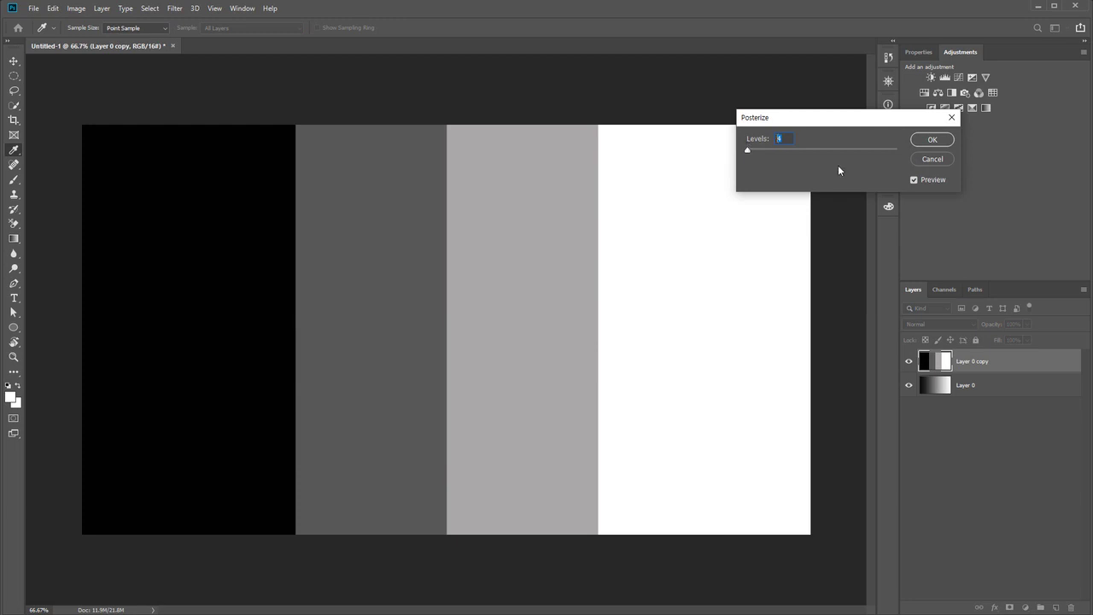
pyautogui.click(922, 182)
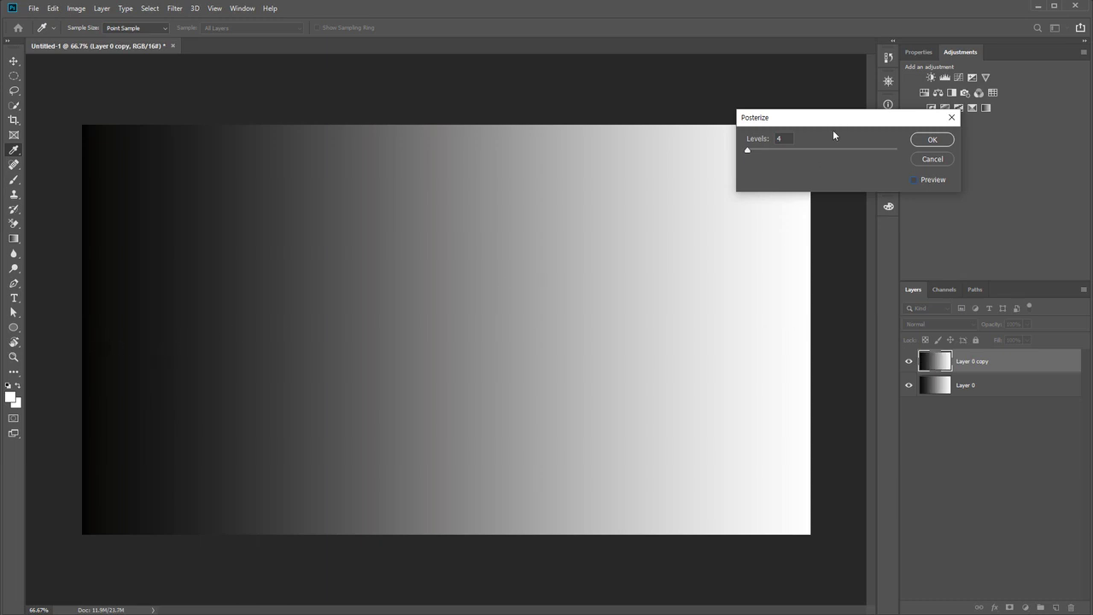
pyautogui.click(915, 180)
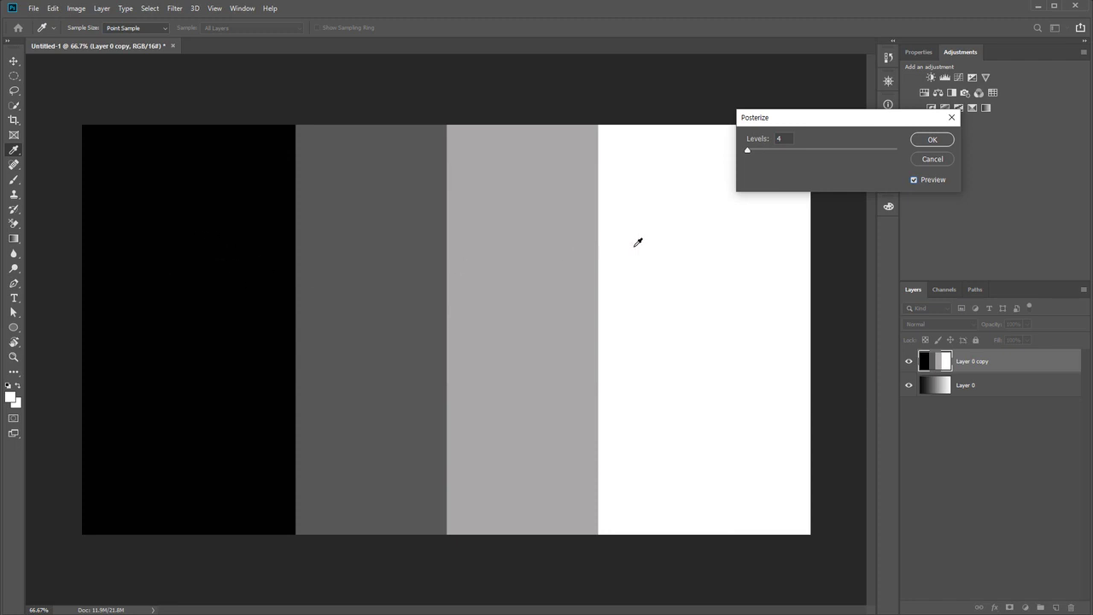
# Set the Posterize levels to 10 and apply the adjustment to the gradient copy
pyautogui.doubleClick(783, 138)
pyautogui.write('10')
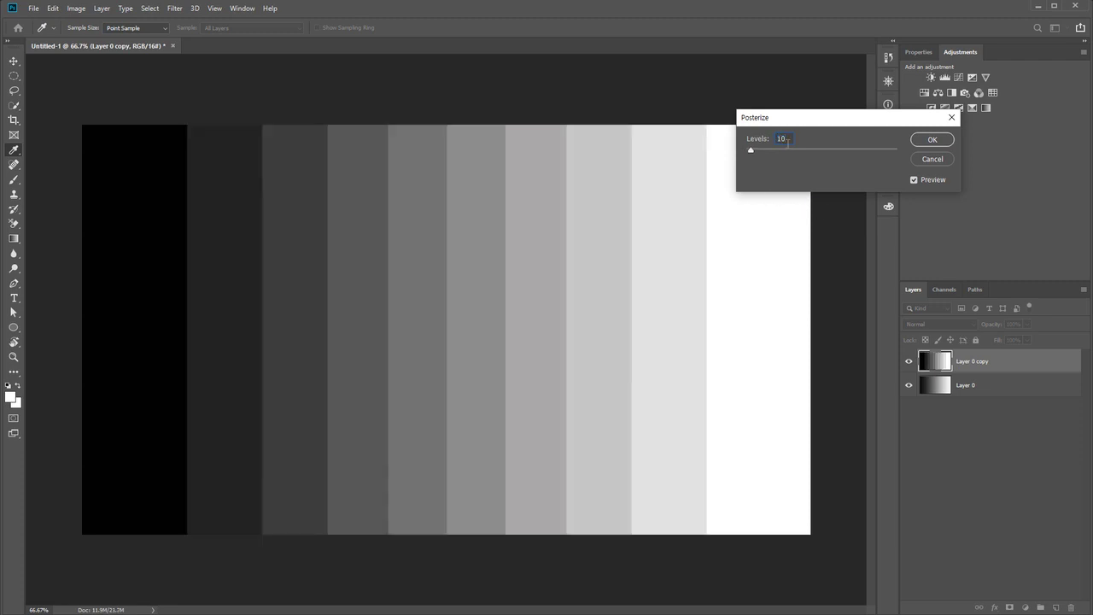
pyautogui.moveTo(807, 123); pyautogui.dragTo(916, 140)
pyautogui.press('Up')
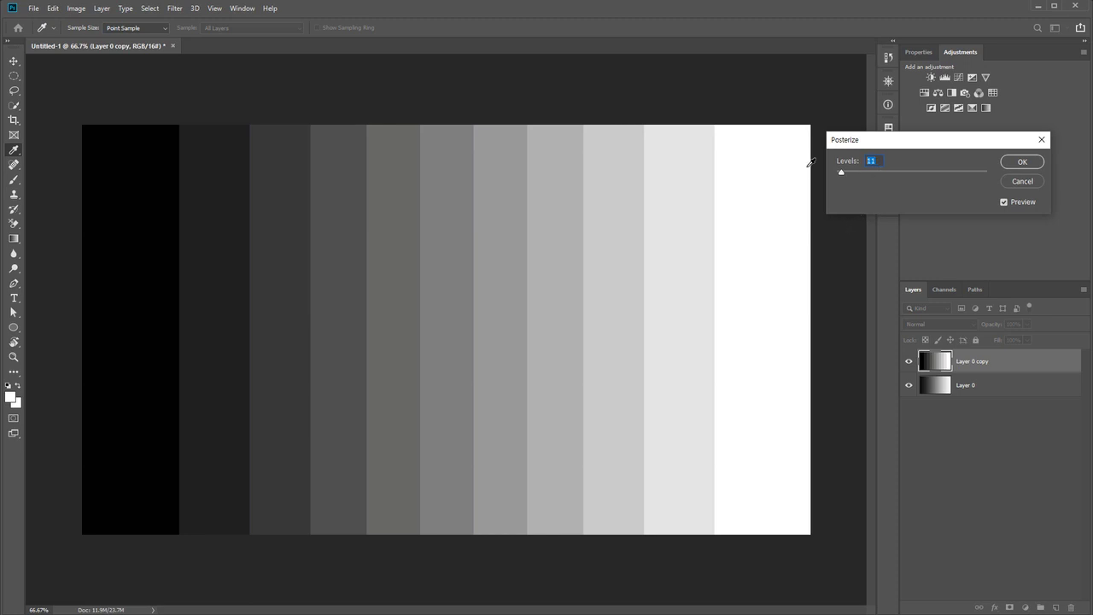
pyautogui.write('10')
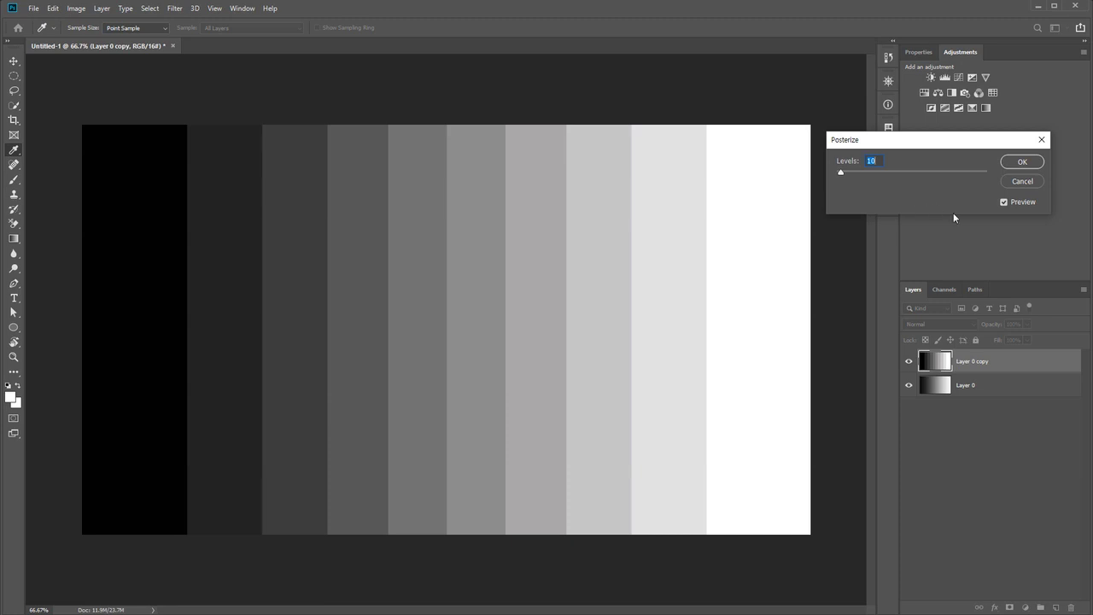
pyautogui.click(1021, 162)
pyautogui.press('g')
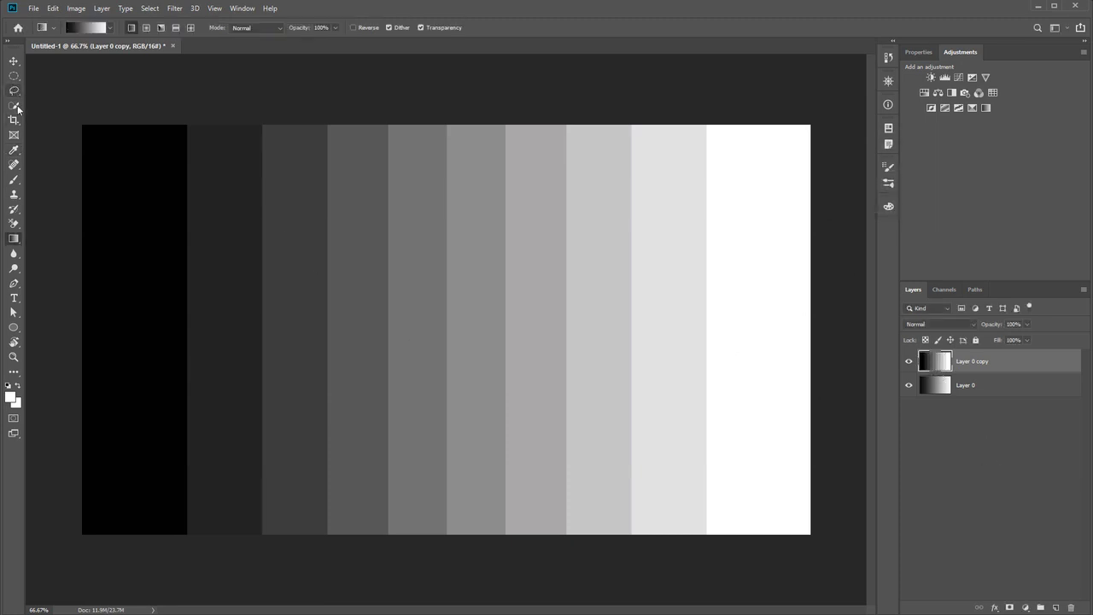
# Select roughly the upper two thirds of the canvas with the Rectangular Marquee and delete that area from the posterized copy
pyautogui.click(14, 75)
pyautogui.click(64, 77)
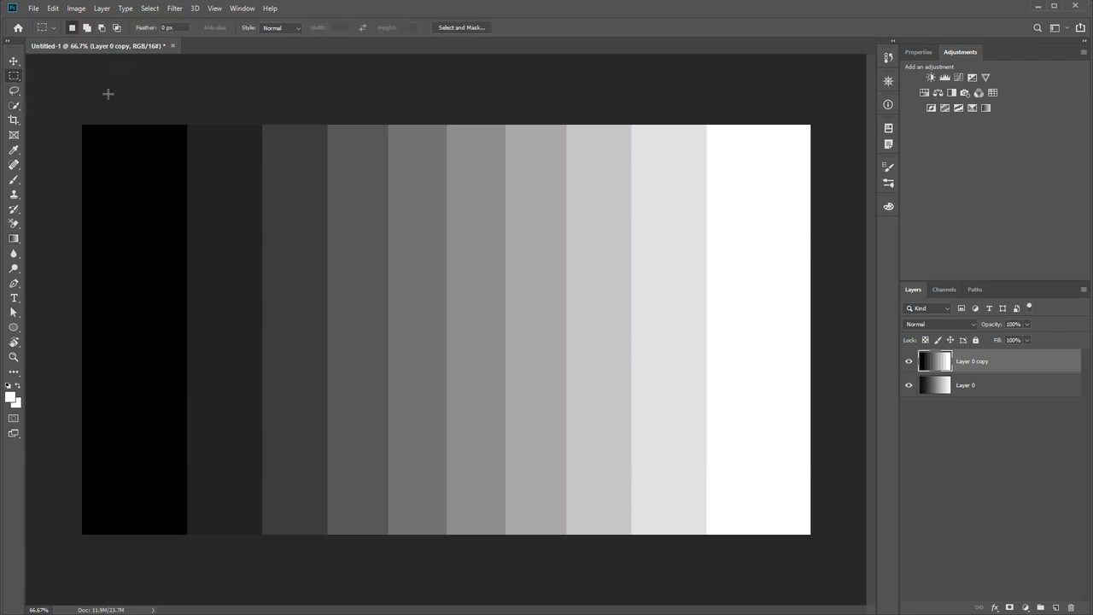
pyautogui.moveTo(62, 117); pyautogui.dragTo(895, 383)
pyautogui.press('Delete')
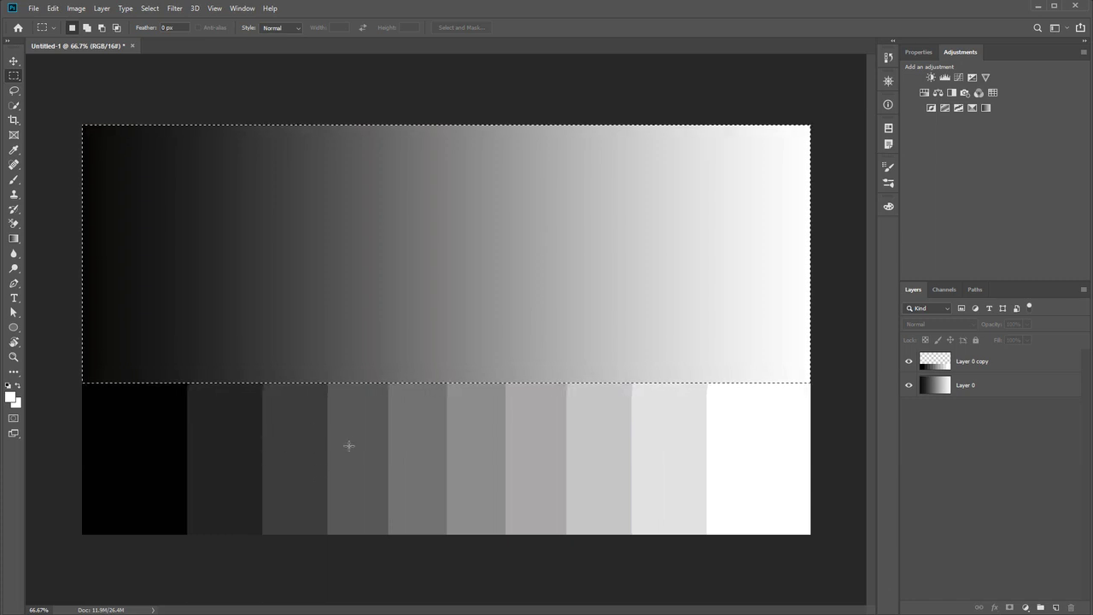
# Add a new empty layer with default settings above the posterized copy and make Layer 0 the active layer
pyautogui.click(944, 385)
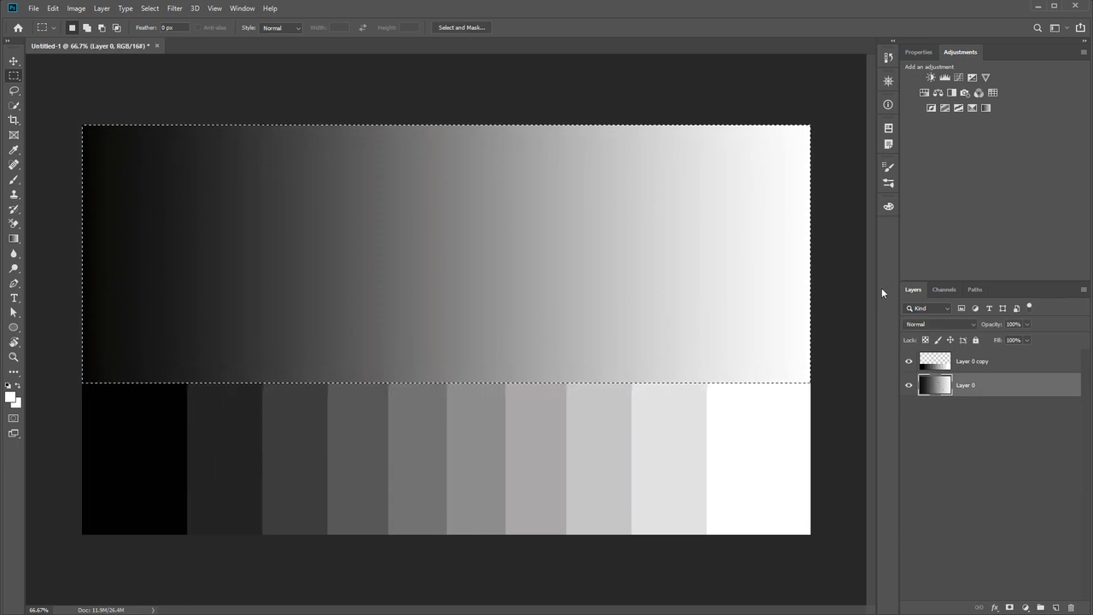
pyautogui.click(930, 449)
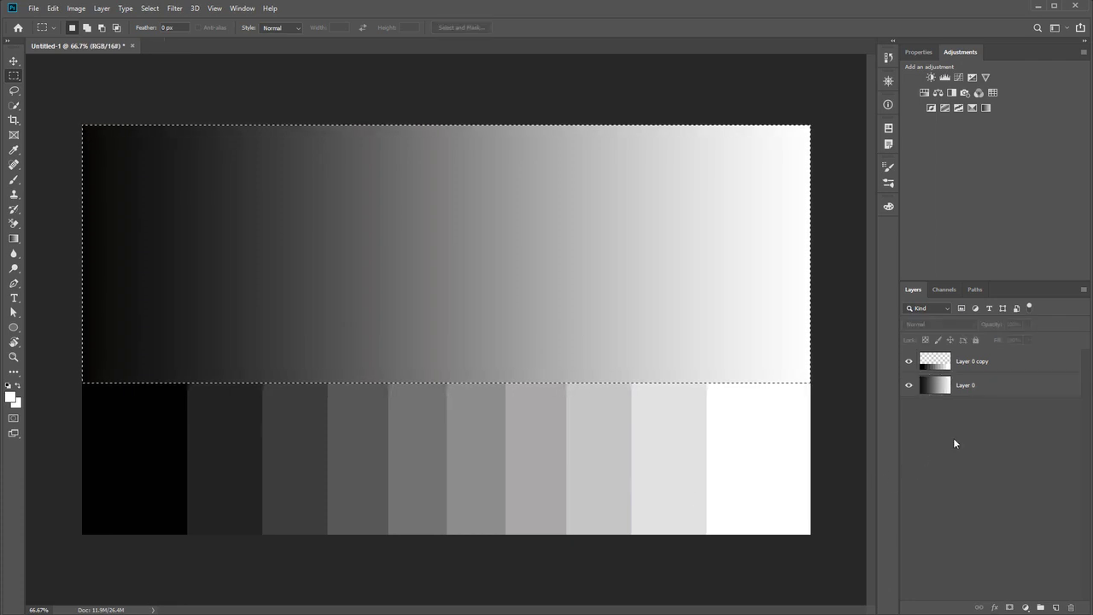
pyautogui.click(1082, 289)
pyautogui.click(990, 256)
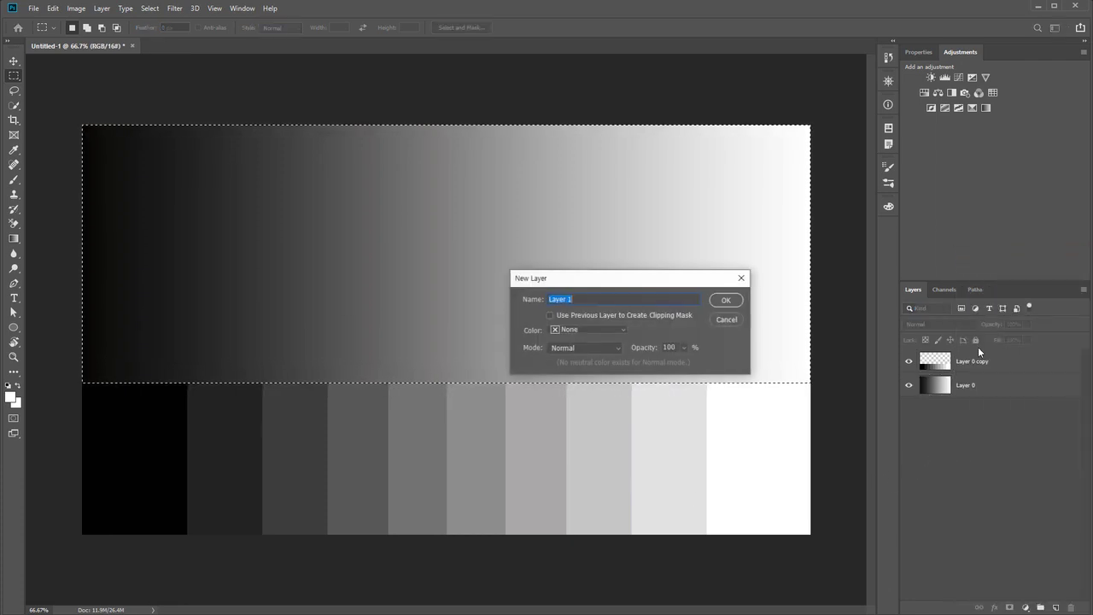
pyautogui.press('Return')
pyautogui.click(960, 453)
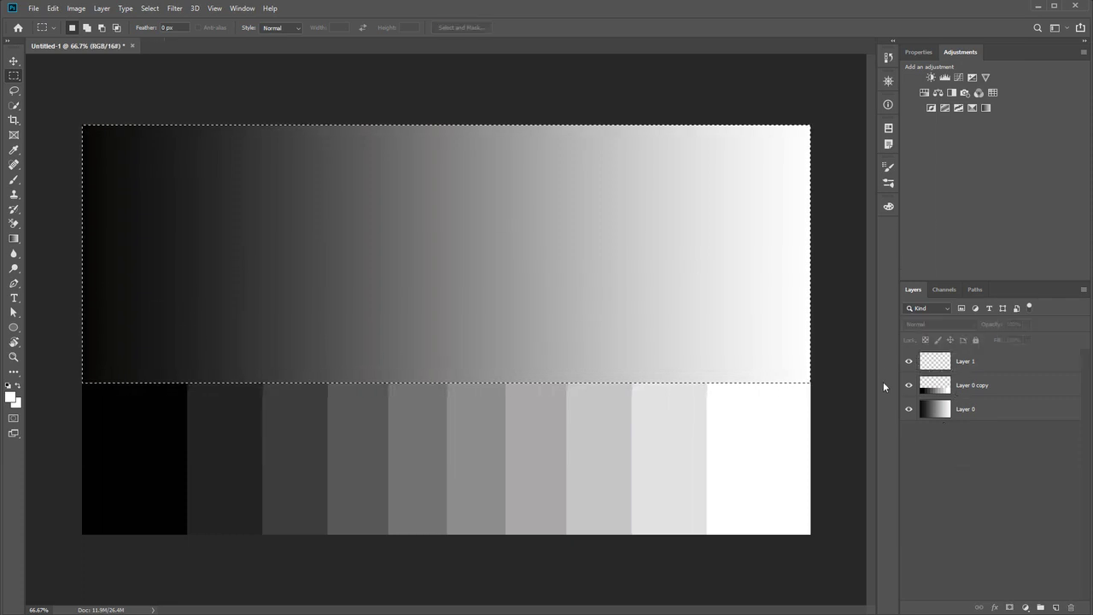
pyautogui.click(946, 417)
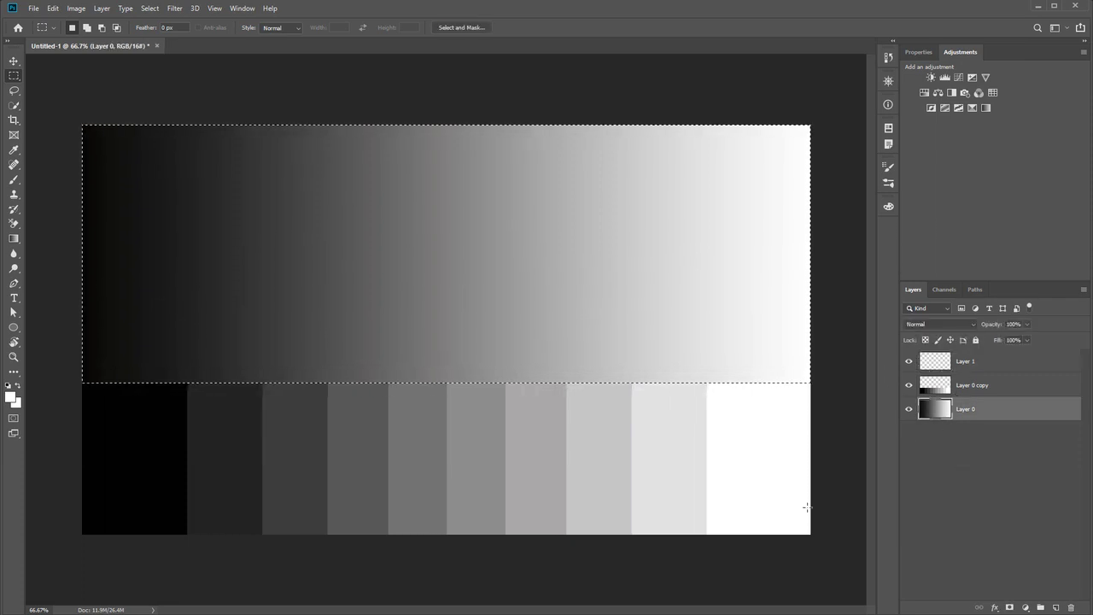
# Select slightly more than the lower half of the canvas with the Rectangular Marquee and delete that area from Layer 0
pyautogui.moveTo(810, 534); pyautogui.dragTo(538, 315)
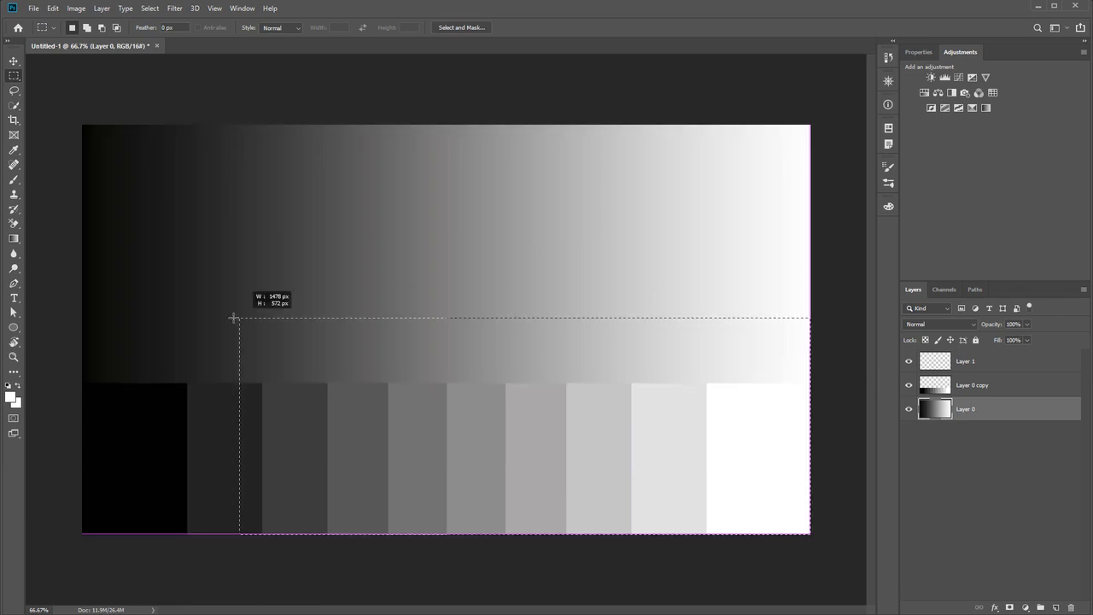
pyautogui.moveTo(233, 317); pyautogui.dragTo(58, 304)
pyautogui.press('Delete')
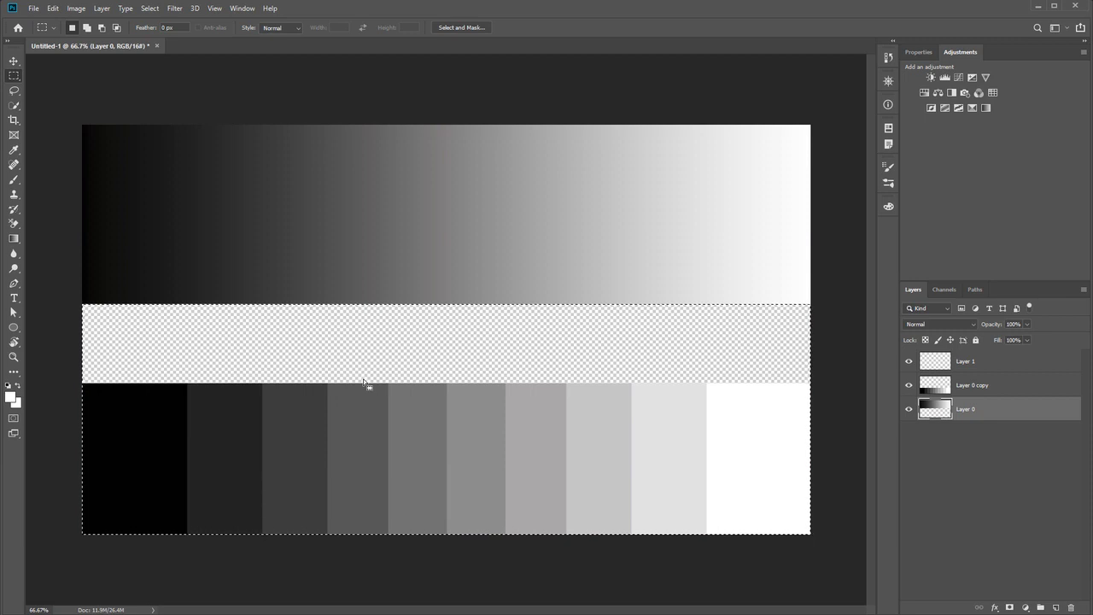
pyautogui.click(1013, 458)
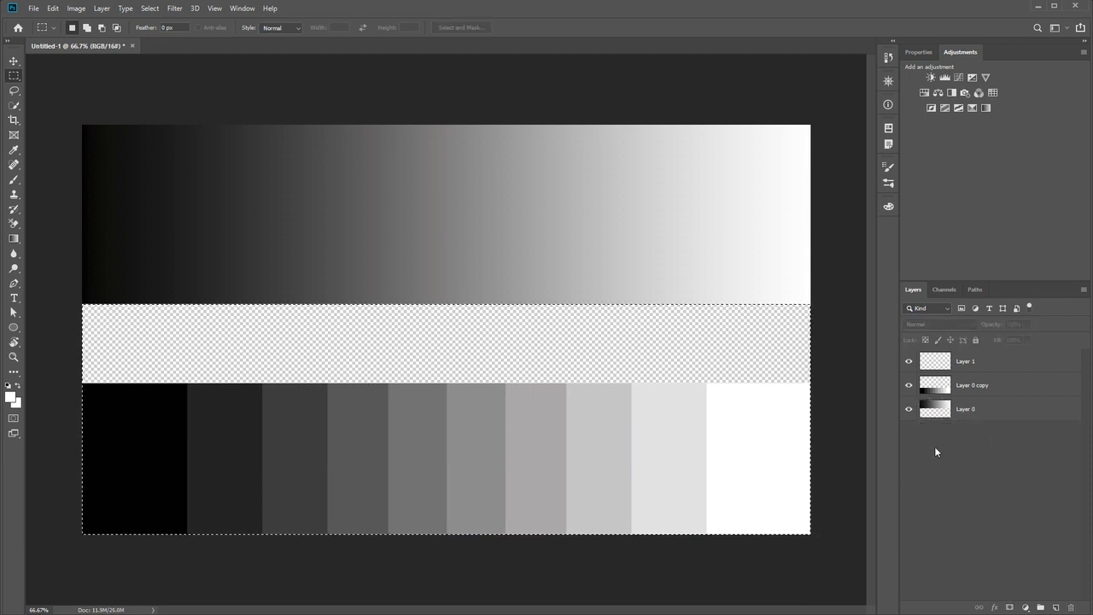
# Make Layer 1 active, clear the selection and draw a circle about 156 px wide in the middle of the transparent band
pyautogui.click(939, 362)
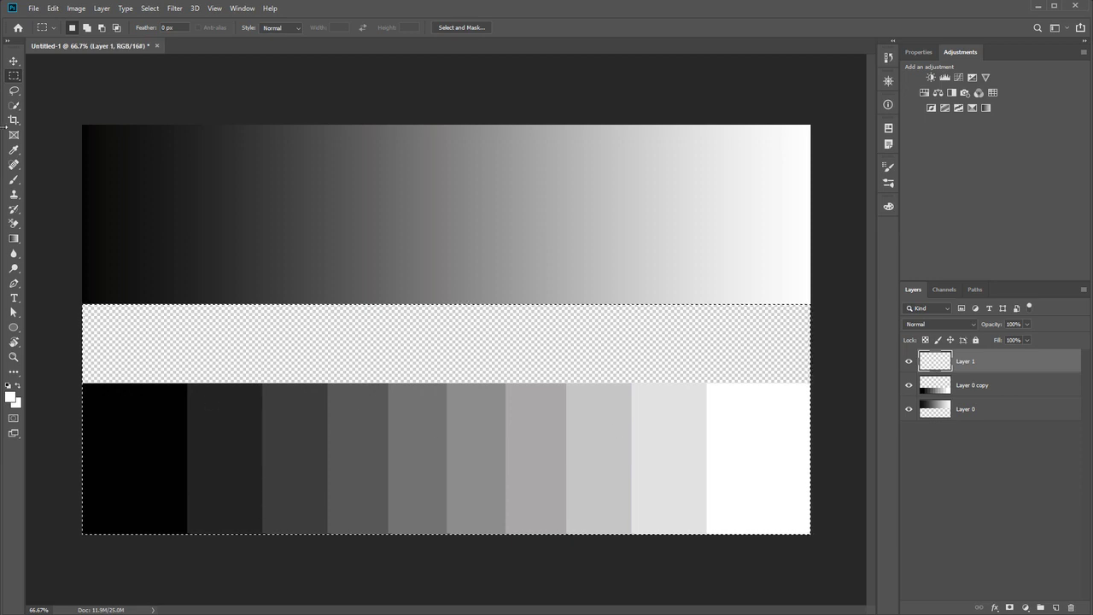
pyautogui.hotkey('ctrl', 'd')
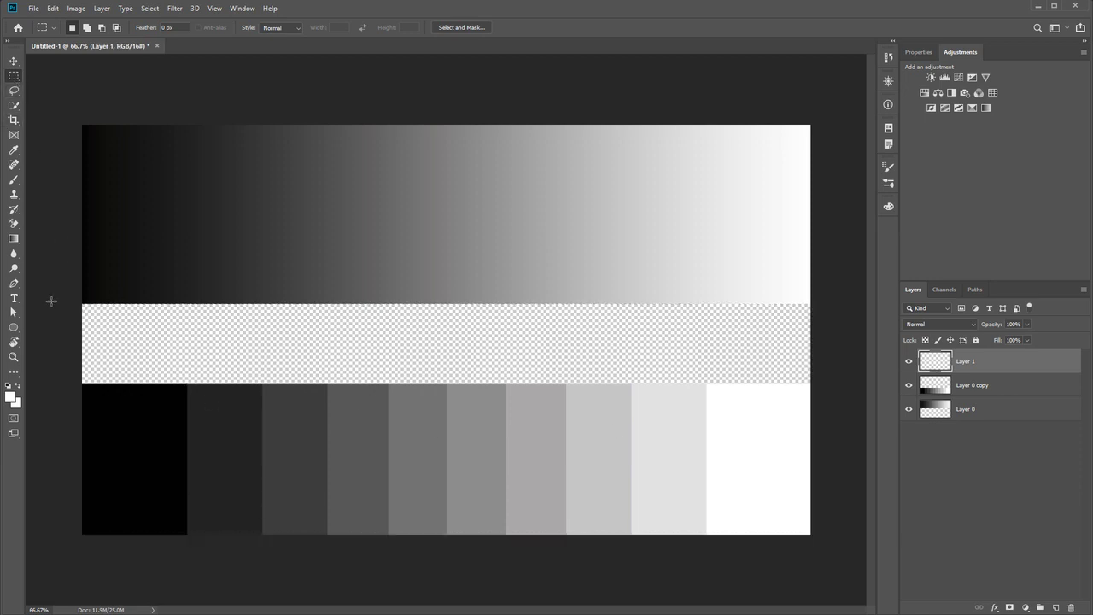
pyautogui.click(14, 327)
pyautogui.click(95, 349)
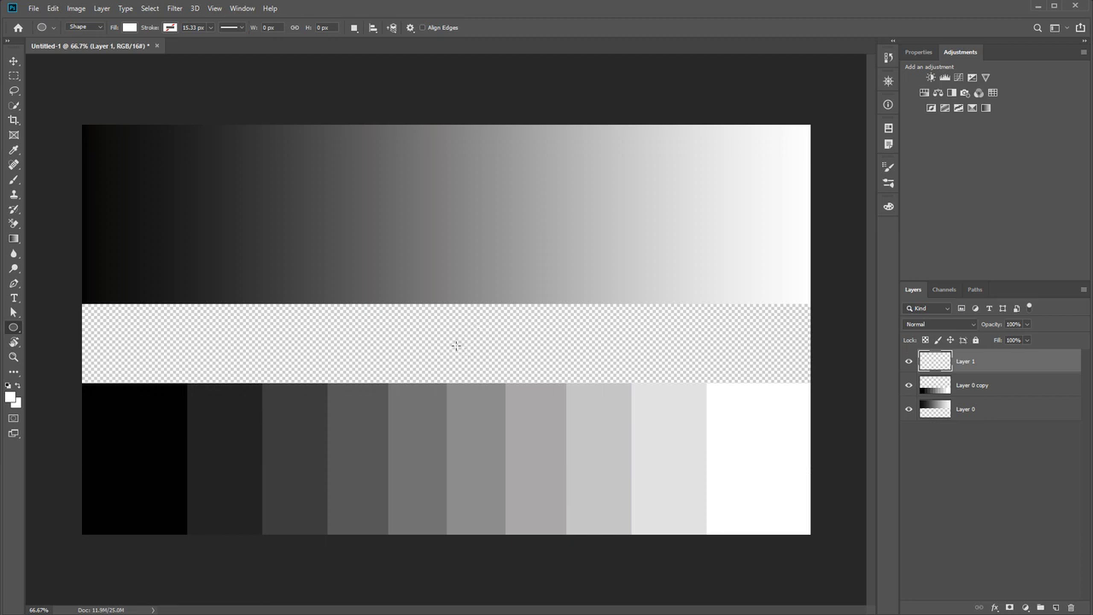
pyautogui.moveTo(461, 342); pyautogui.dragTo(422, 312)
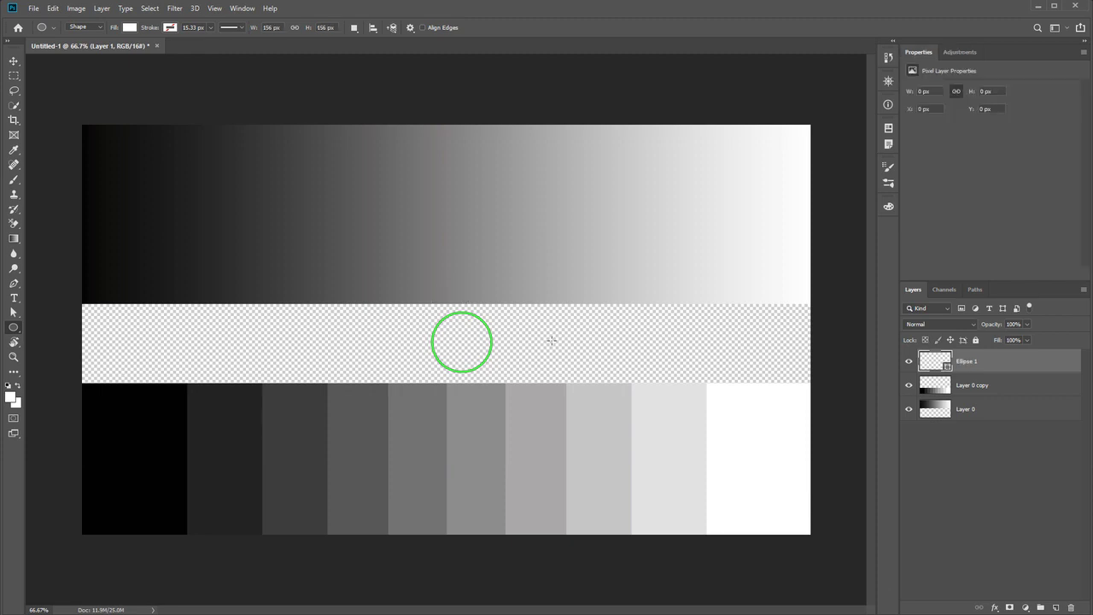
# Fill the new circle with red from the colour swatches
pyautogui.click(913, 144)
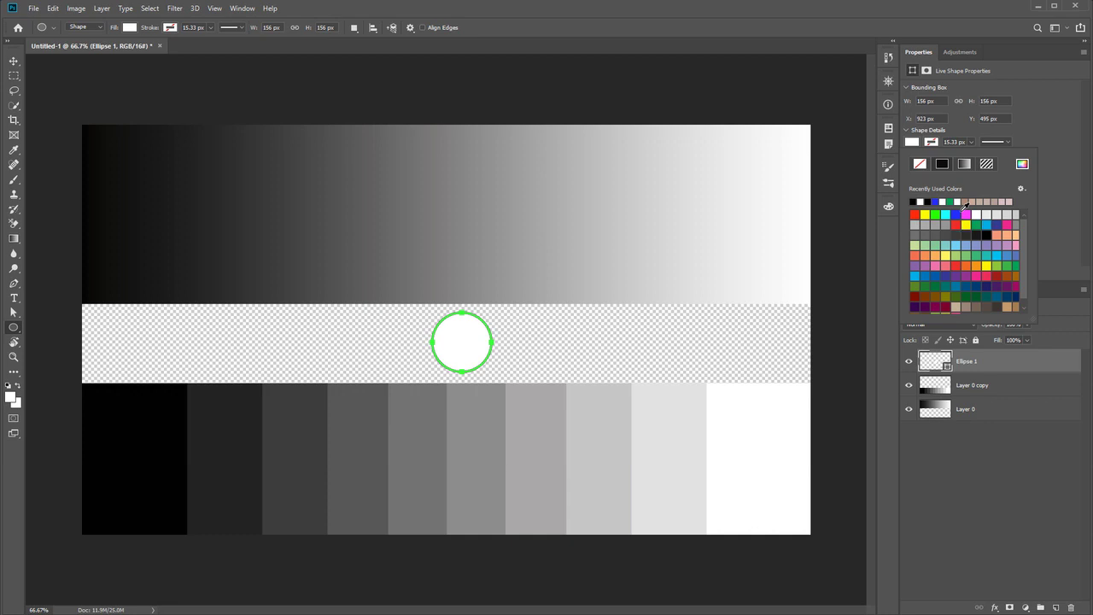
pyautogui.click(914, 215)
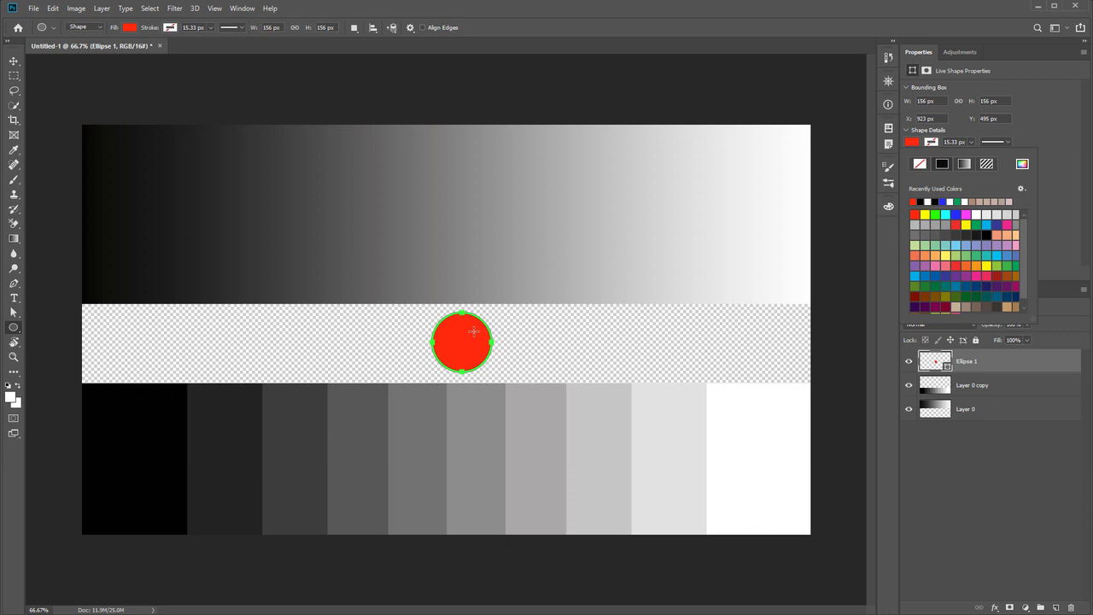
pyautogui.press('Escape')
# Move the red circle to the left end of the transparent band and add a green-filled copy just to its right
pyautogui.hotkey('ctrl', 't')
pyautogui.moveTo(467, 349); pyautogui.dragTo(226, 365)
pyautogui.press('Return')
pyautogui.press('v')
pyautogui.click(912, 141)
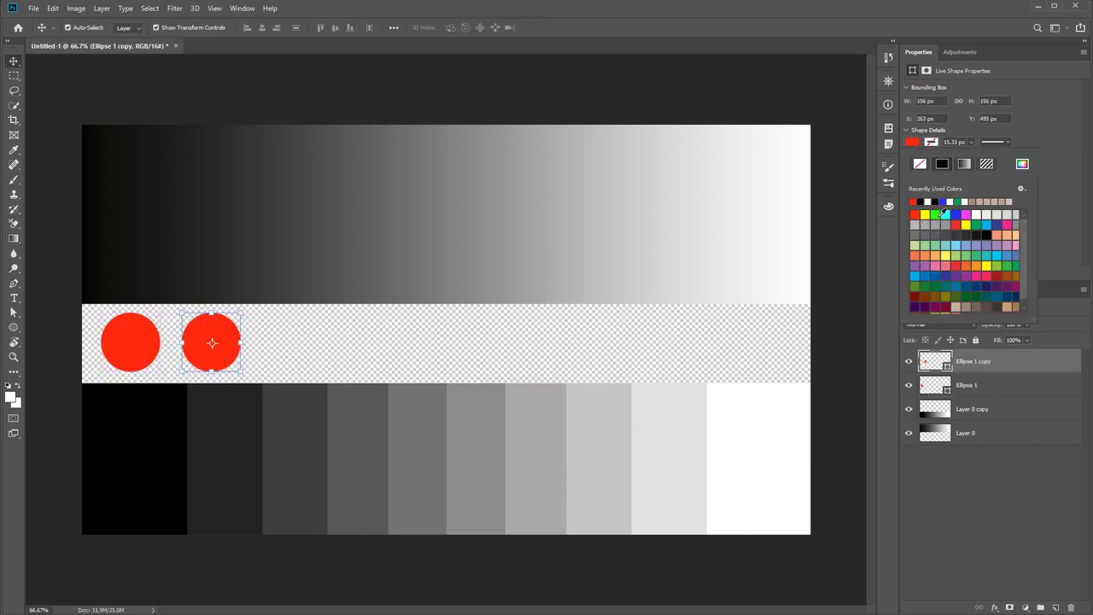
pyautogui.click(936, 215)
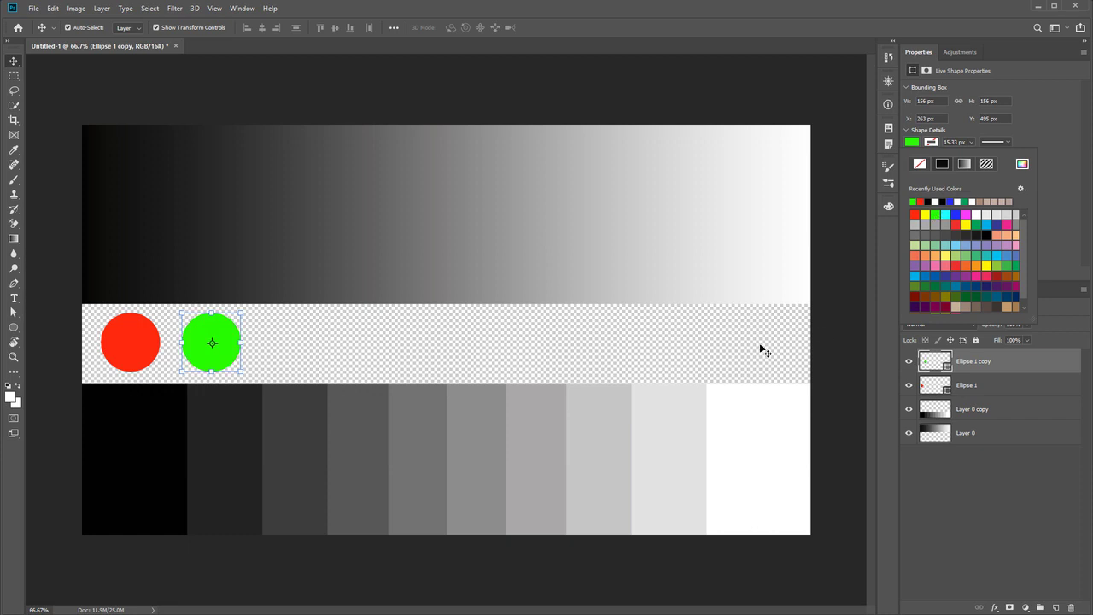
# Duplicate the green circle to its right along the band and fill the copy with blue
pyautogui.click(227, 362)
pyautogui.keyDown('alt'); pyautogui.moveTo(230, 356); pyautogui.dragTo(319, 362); pyautogui.keyUp('alt')
pyautogui.click(918, 142)
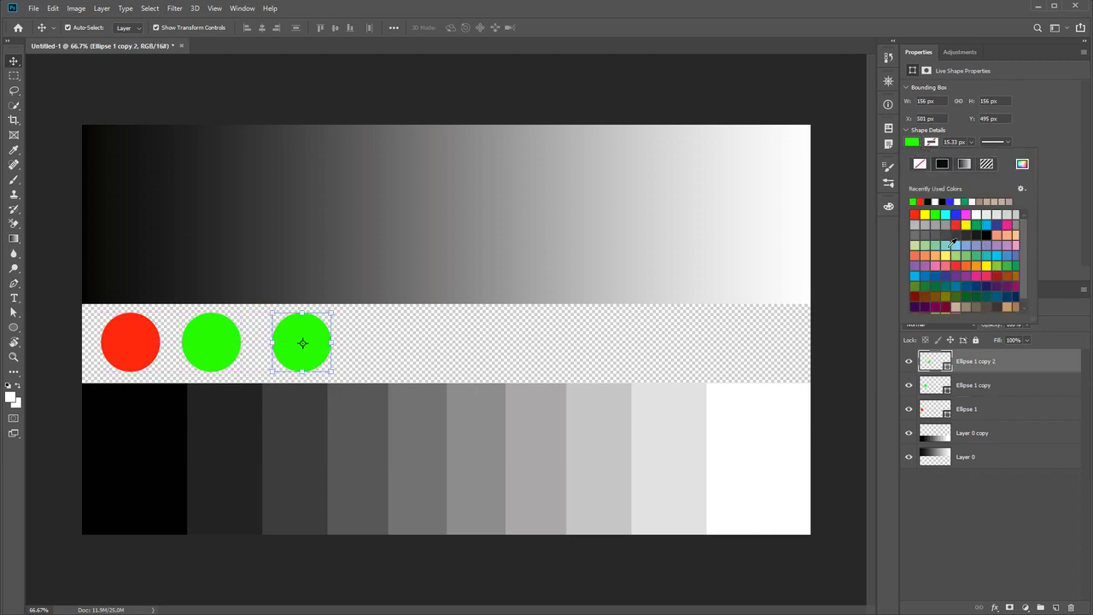
pyautogui.click(955, 215)
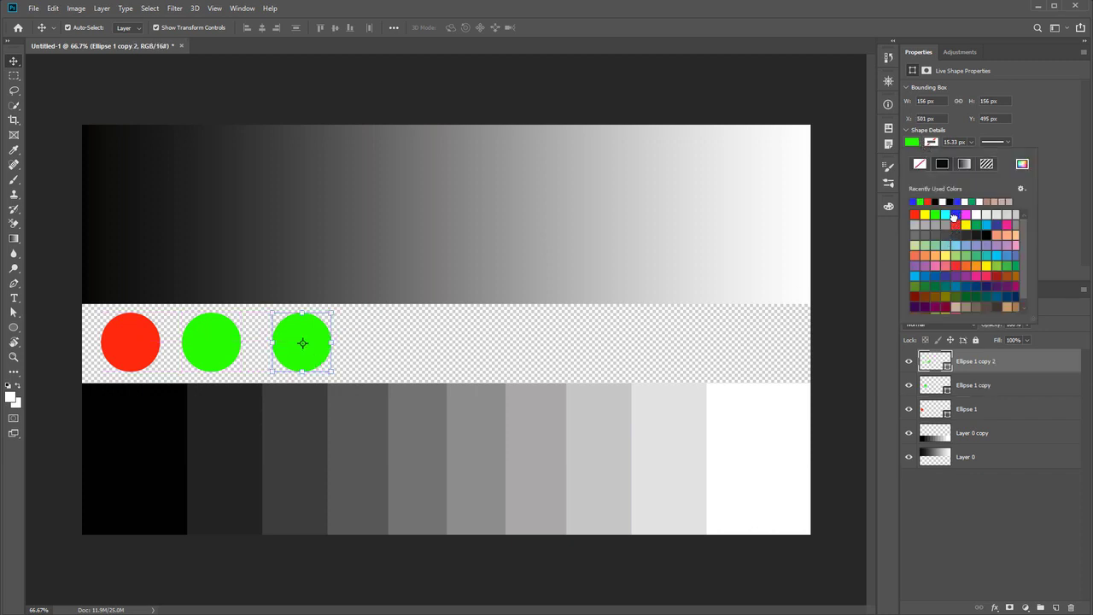
# Duplicate the blue circle to its right along the band and fill the copy with cyan
pyautogui.click(317, 362)
pyautogui.keyDown('alt'); pyautogui.moveTo(317, 362); pyautogui.dragTo(410, 362); pyautogui.keyUp('alt')
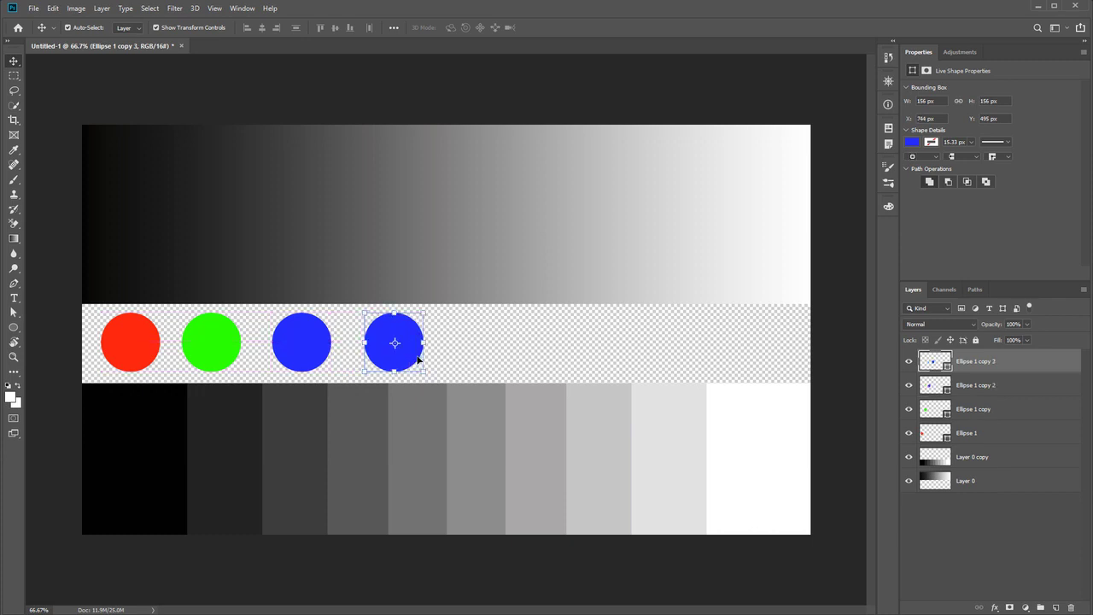
pyautogui.click(912, 141)
pyautogui.click(945, 214)
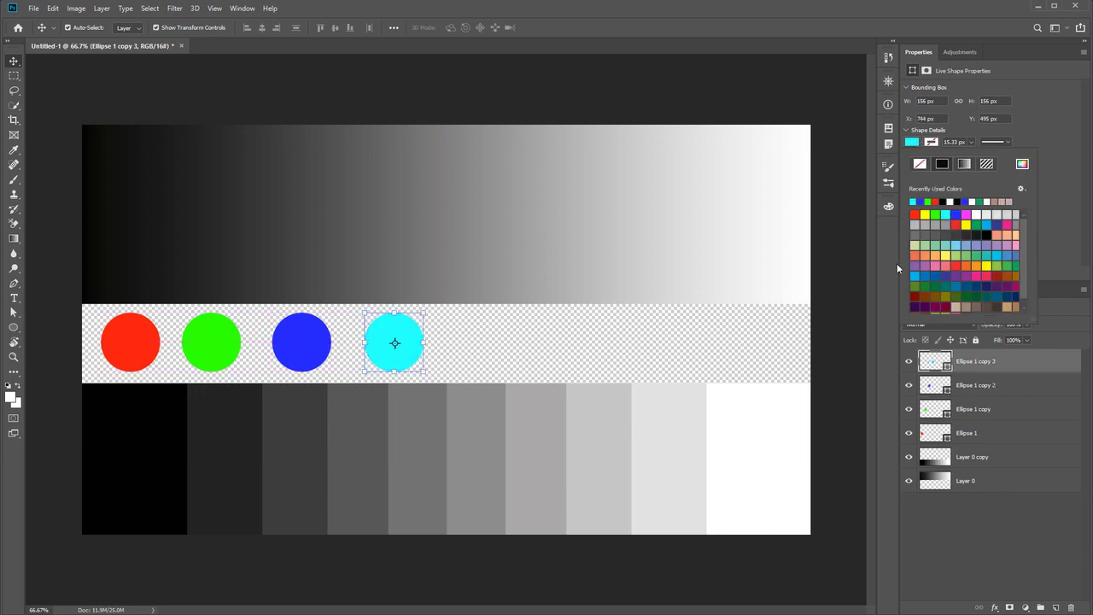
# Duplicate the cyan circle to its right along the band and fill the copy with magenta
pyautogui.click(406, 358)
pyautogui.keyDown('alt'); pyautogui.moveTo(406, 359); pyautogui.dragTo(498, 358); pyautogui.keyUp('alt')
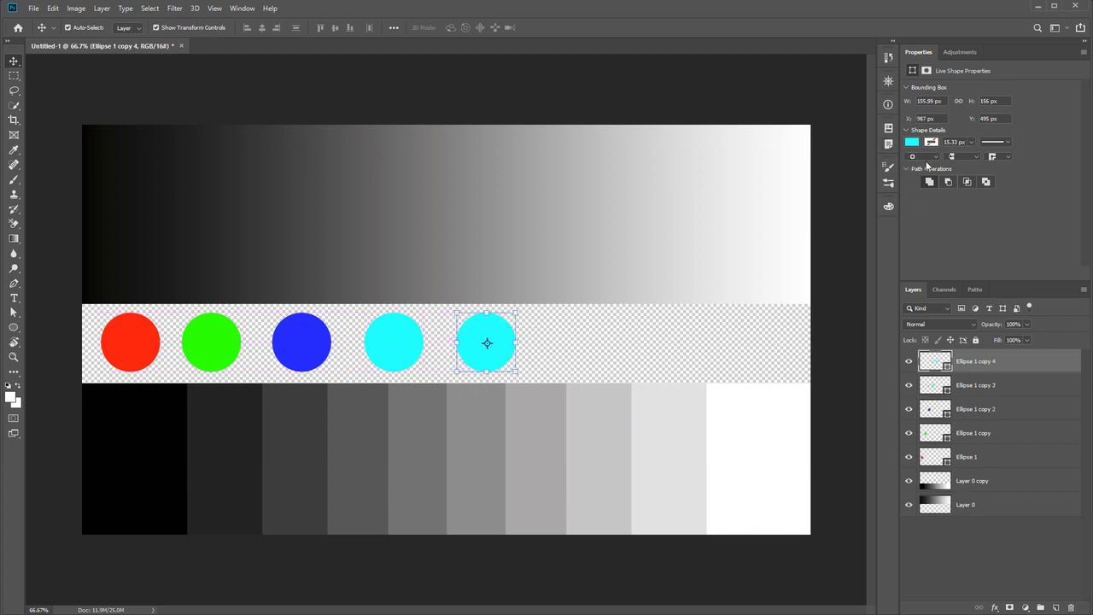
pyautogui.click(911, 142)
pyautogui.click(968, 215)
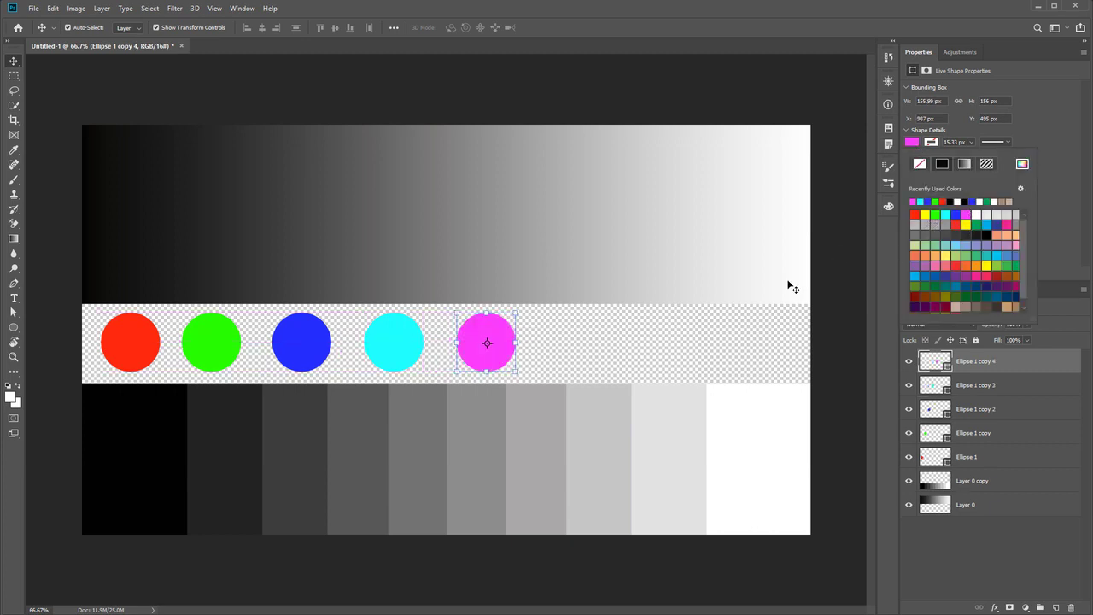
# Duplicate the magenta circle to its right along the band and fill the copy with yellow
pyautogui.click(505, 362)
pyautogui.keyDown('alt'); pyautogui.moveTo(506, 362); pyautogui.dragTo(594, 360); pyautogui.keyUp('alt')
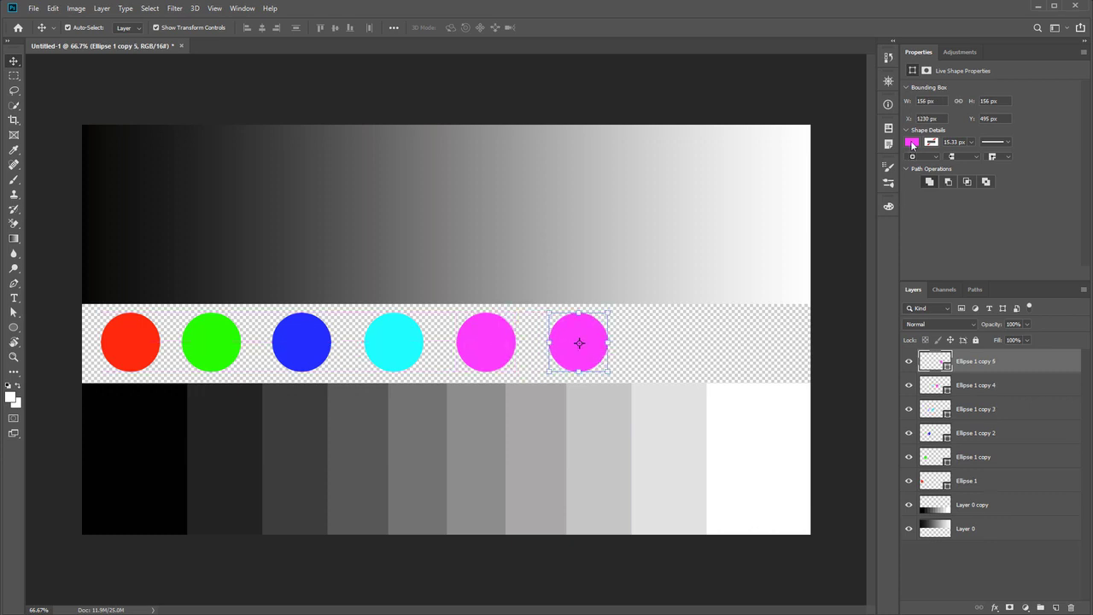
pyautogui.click(911, 142)
pyautogui.click(925, 214)
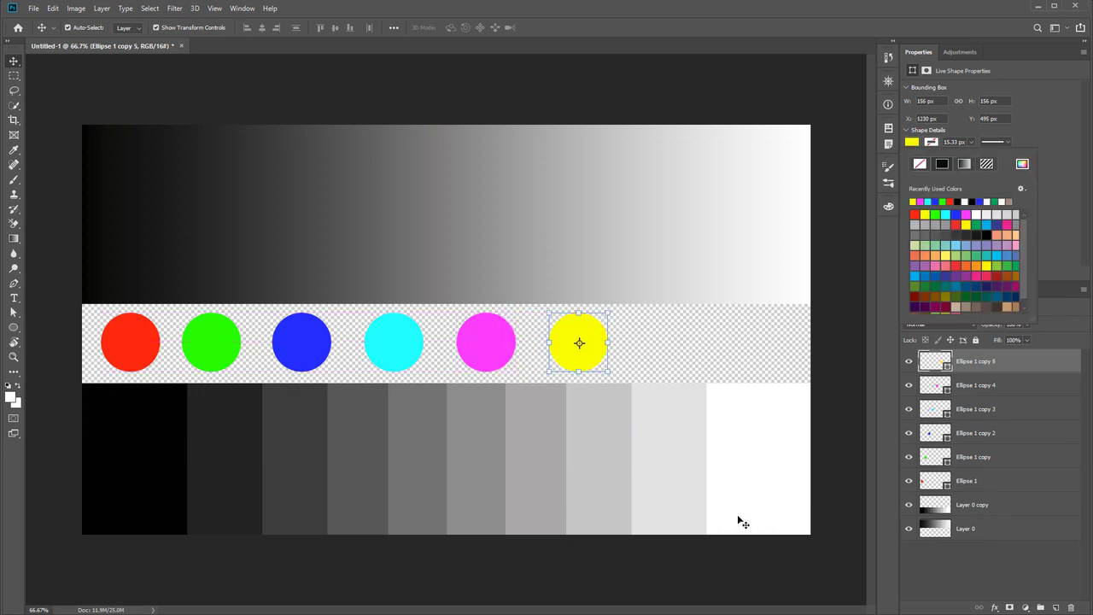
pyautogui.click(973, 576)
pyautogui.click(974, 576)
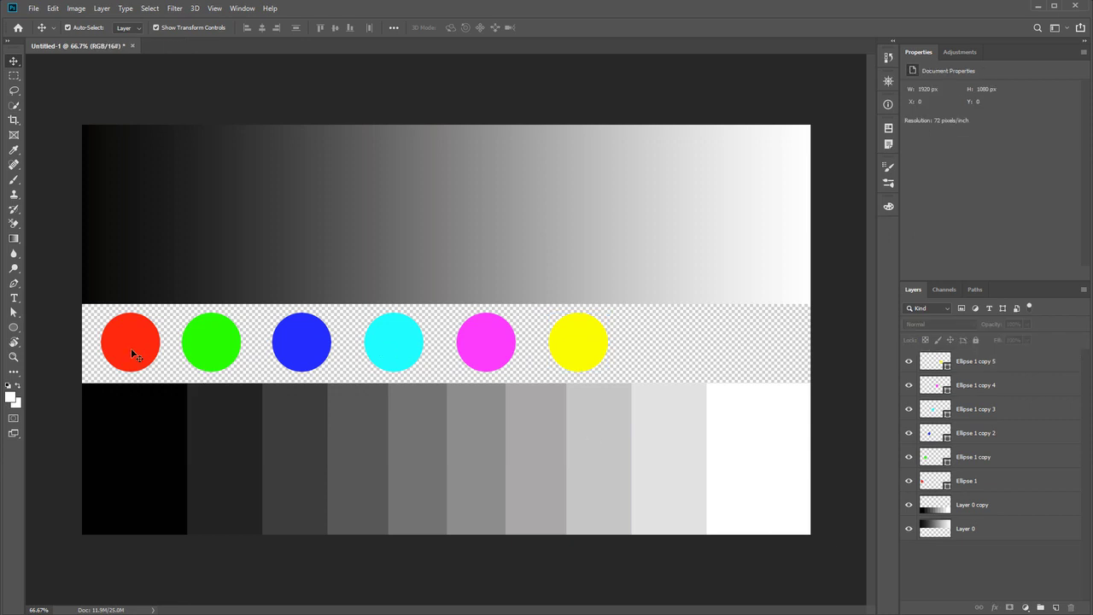
# Select all six circle layers and shift them together to the right, leaving room for one more circle at each end
pyautogui.click(939, 362)
pyautogui.keyDown('shift'); pyautogui.click(935, 481); pyautogui.keyUp('shift')
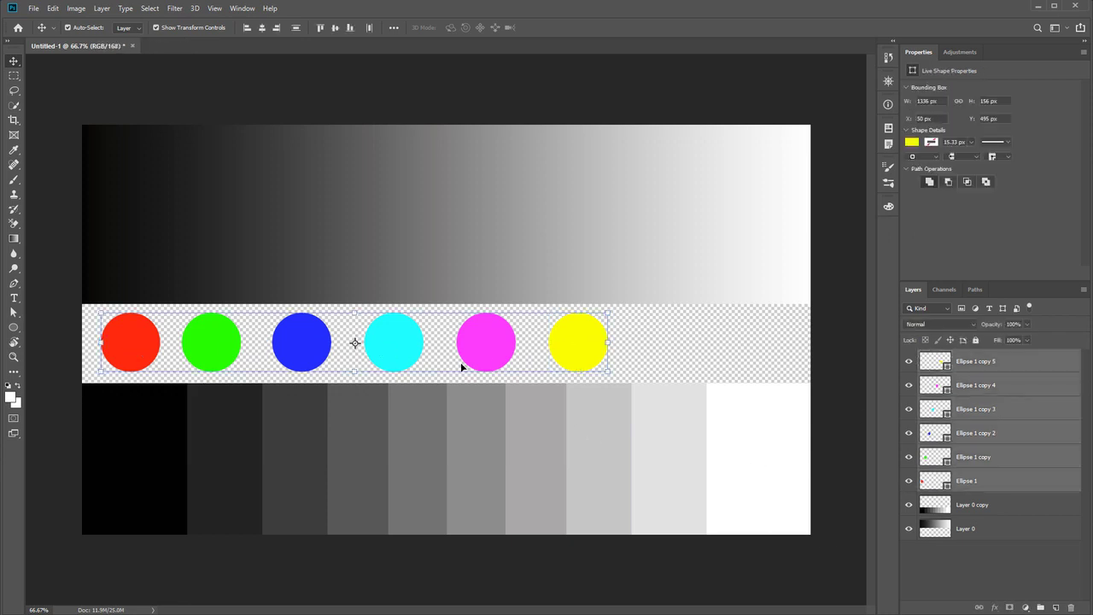
pyautogui.moveTo(397, 342); pyautogui.dragTo(479, 340)
pyautogui.click(965, 549)
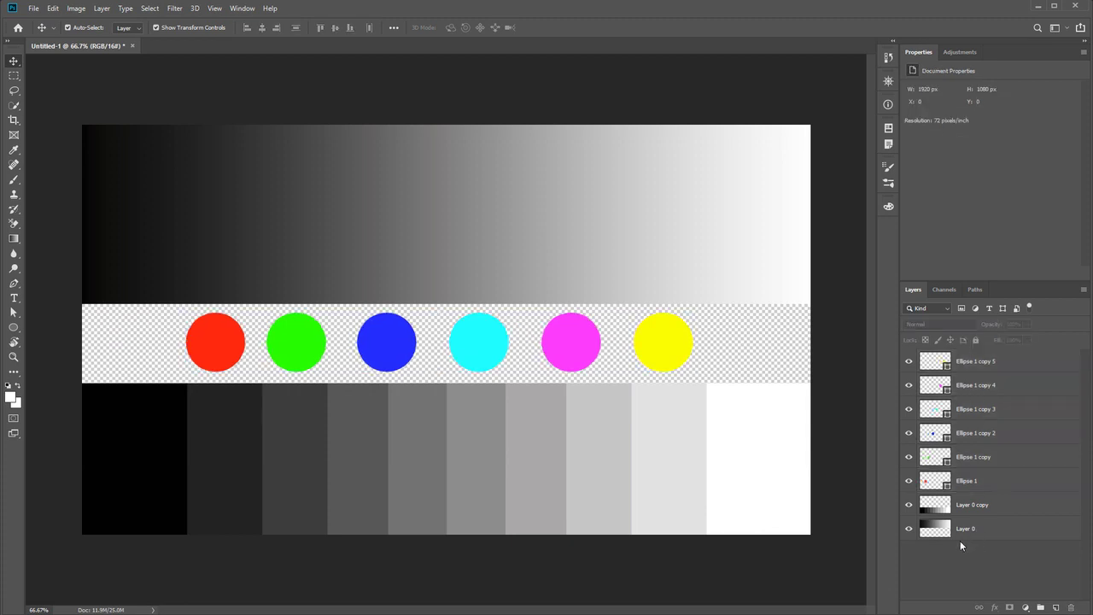
# Duplicate the yellow circle to the right end of the band and fill the copy with white
pyautogui.click(670, 353)
pyautogui.moveTo(671, 356); pyautogui.dragTo(762, 357)
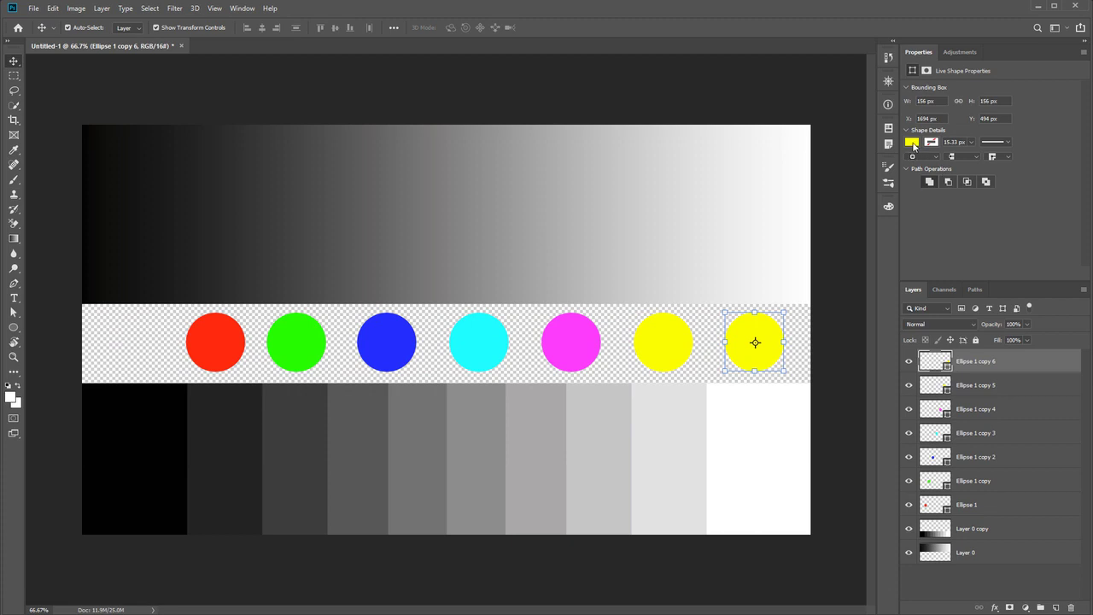
pyautogui.click(911, 142)
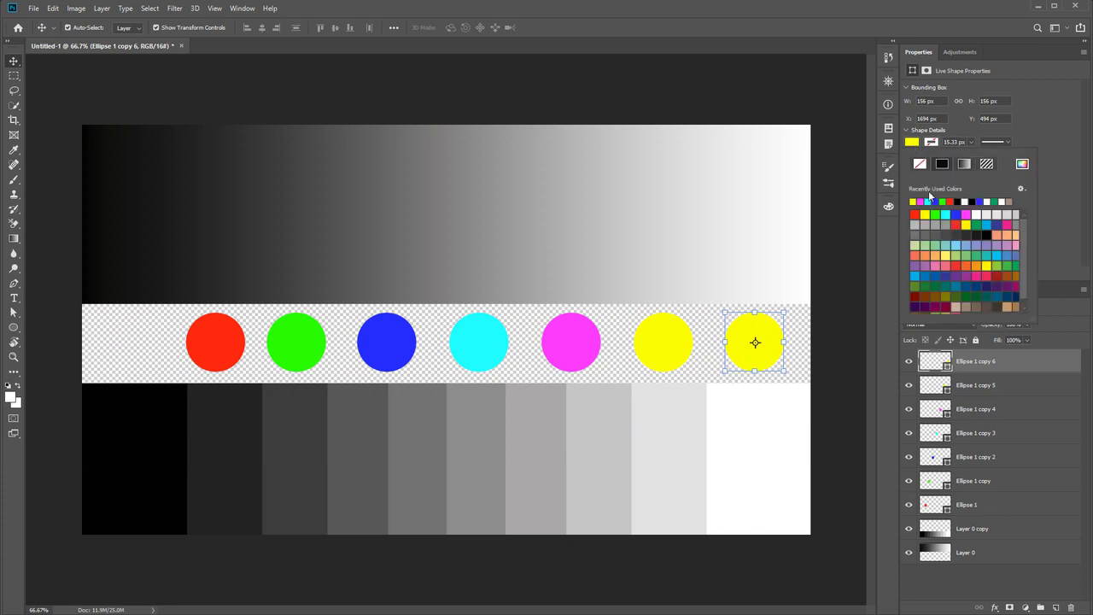
pyautogui.click(979, 213)
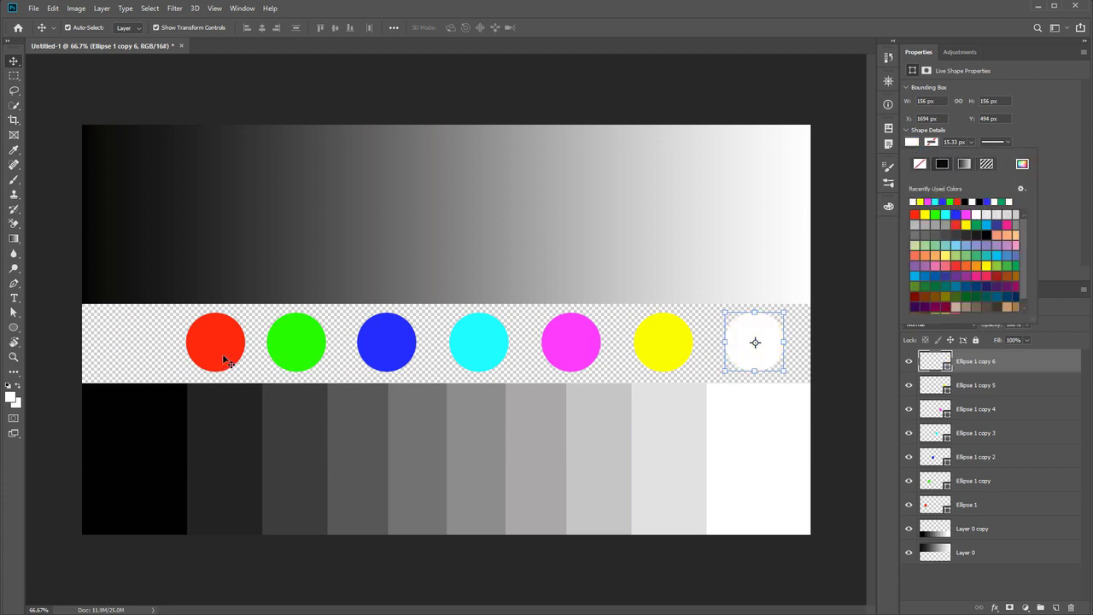
# Duplicate the red circle to the left end of the band and fill the copy with black
pyautogui.click(224, 354)
pyautogui.moveTo(223, 353); pyautogui.dragTo(140, 364)
pyautogui.click(912, 143)
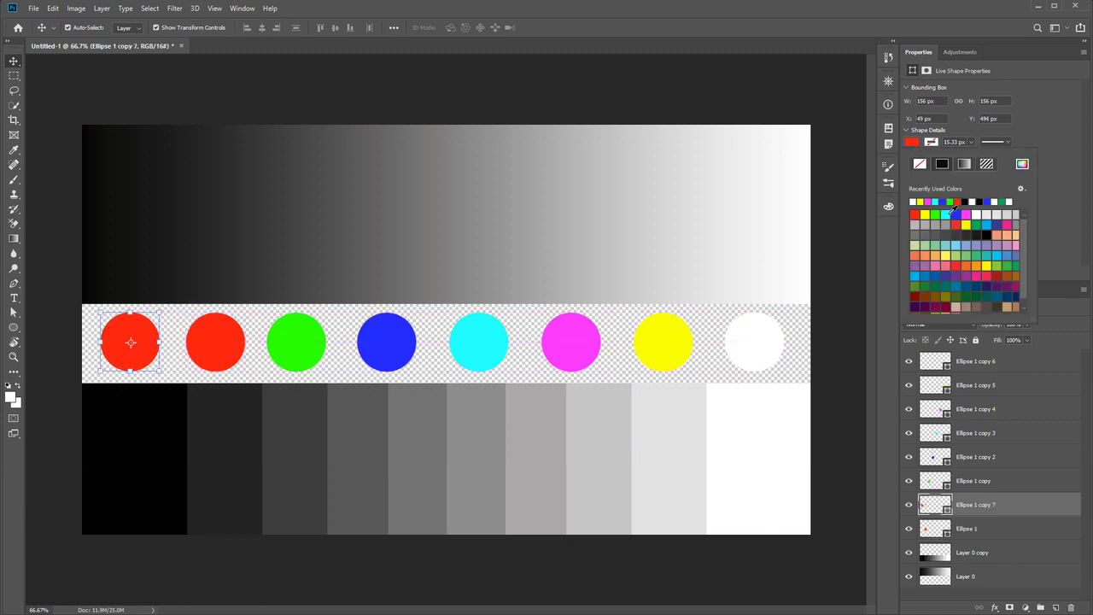
pyautogui.click(912, 202)
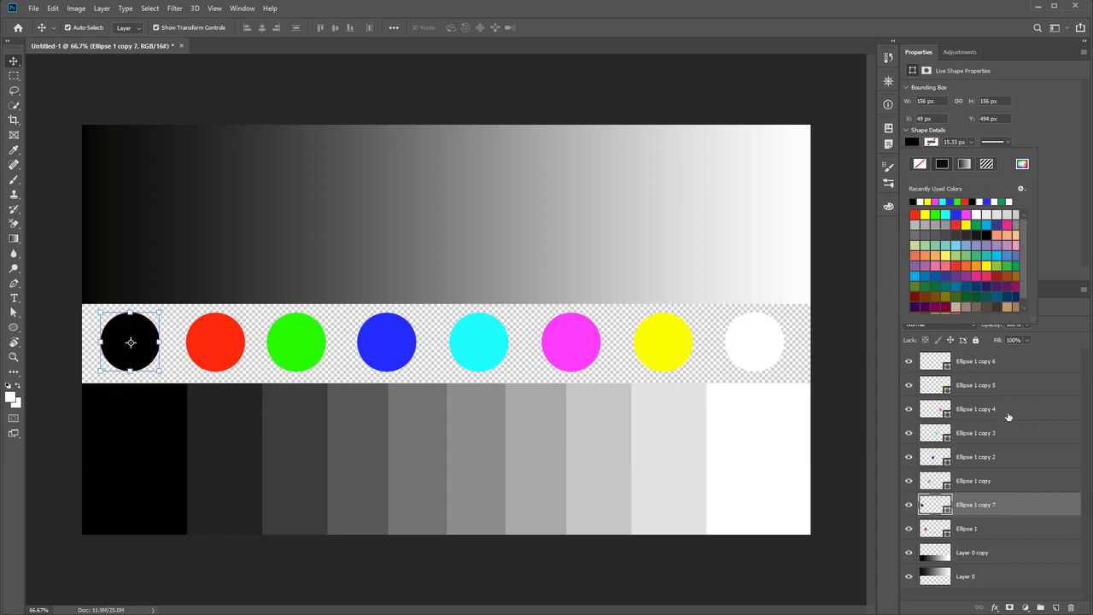
pyautogui.click(967, 600)
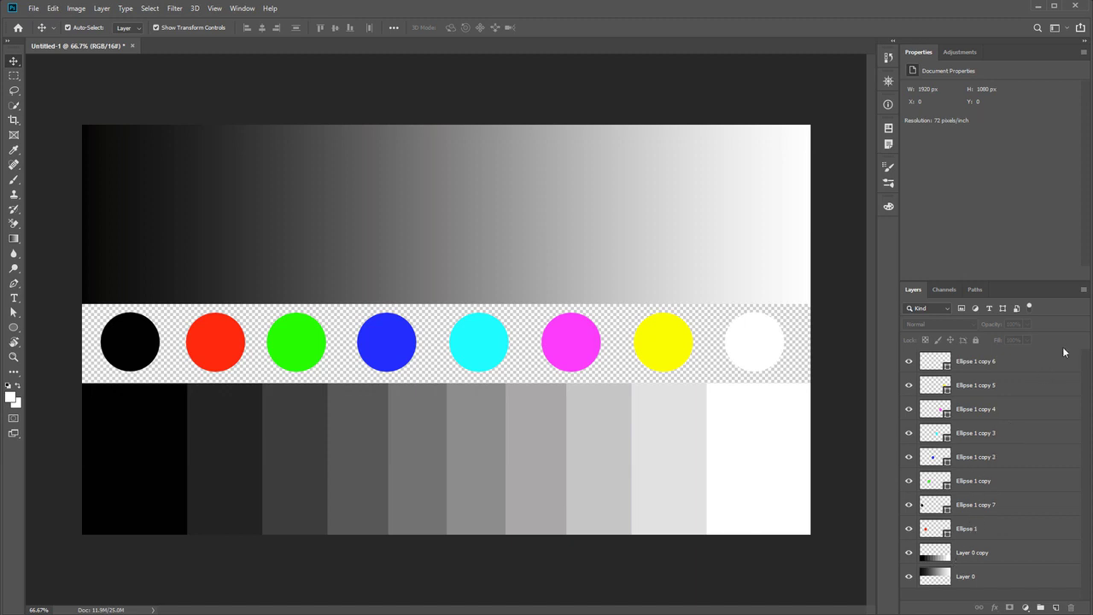
# Merge all visible layers into a single layer and leave no layer selected
pyautogui.click(1082, 292)
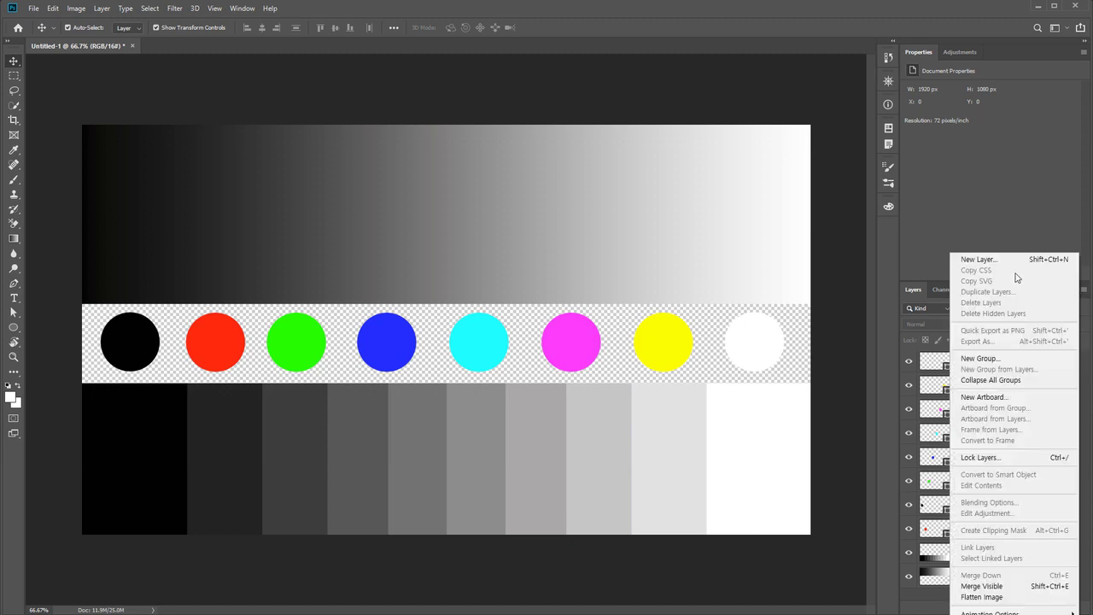
pyautogui.click(990, 587)
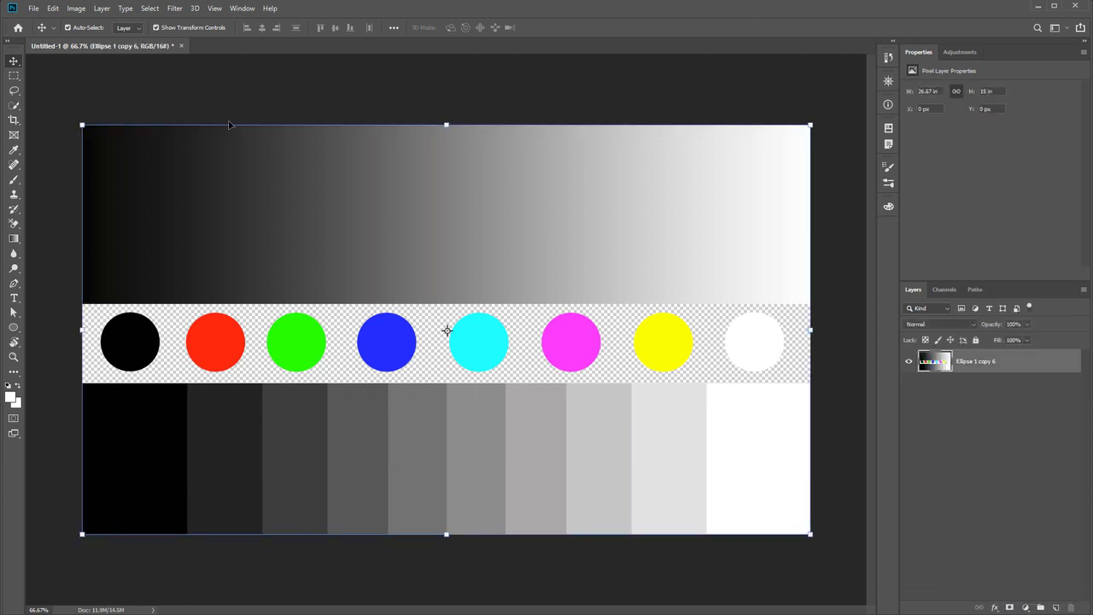
pyautogui.click(1037, 443)
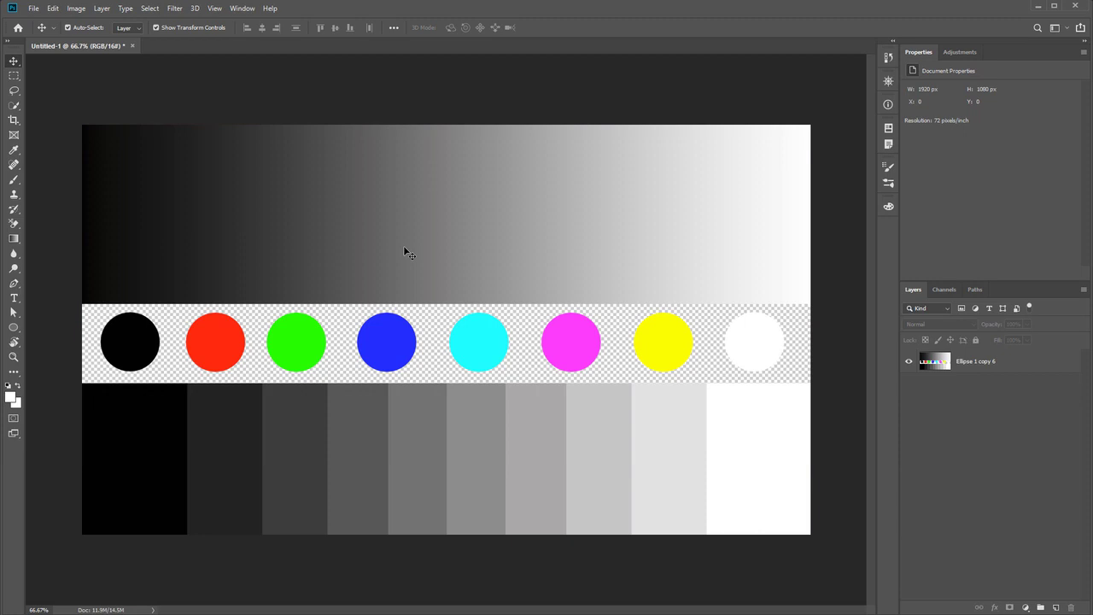
# Save the document as Color_test_image_v01 in Photoshop format in the PART3 folder, with Maximize Compatibility on
pyautogui.hotkey('ctrl', 's')
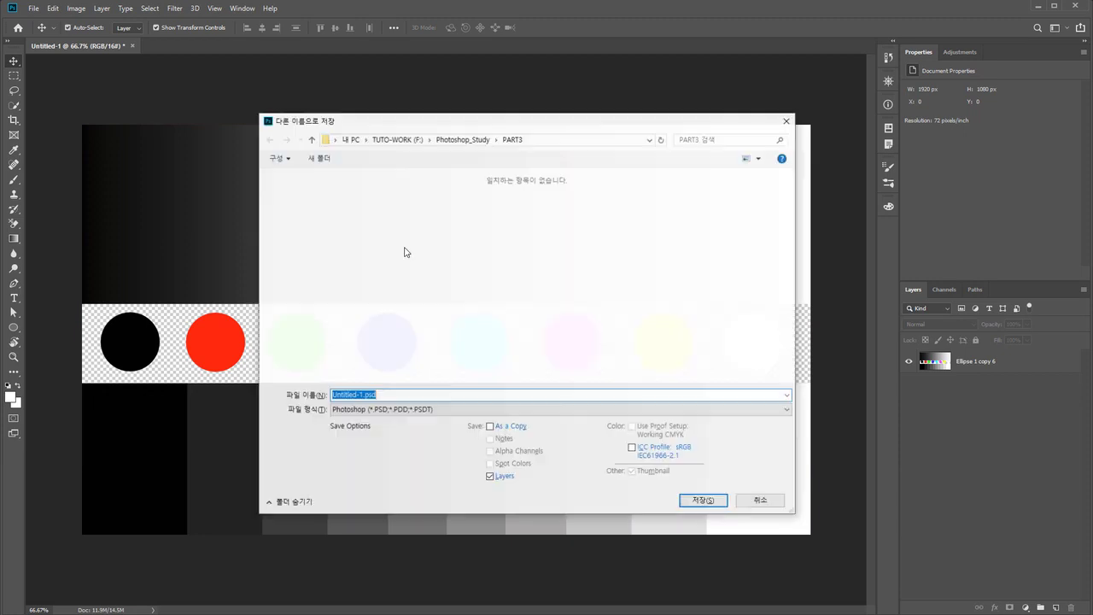
pyautogui.click(362, 397)
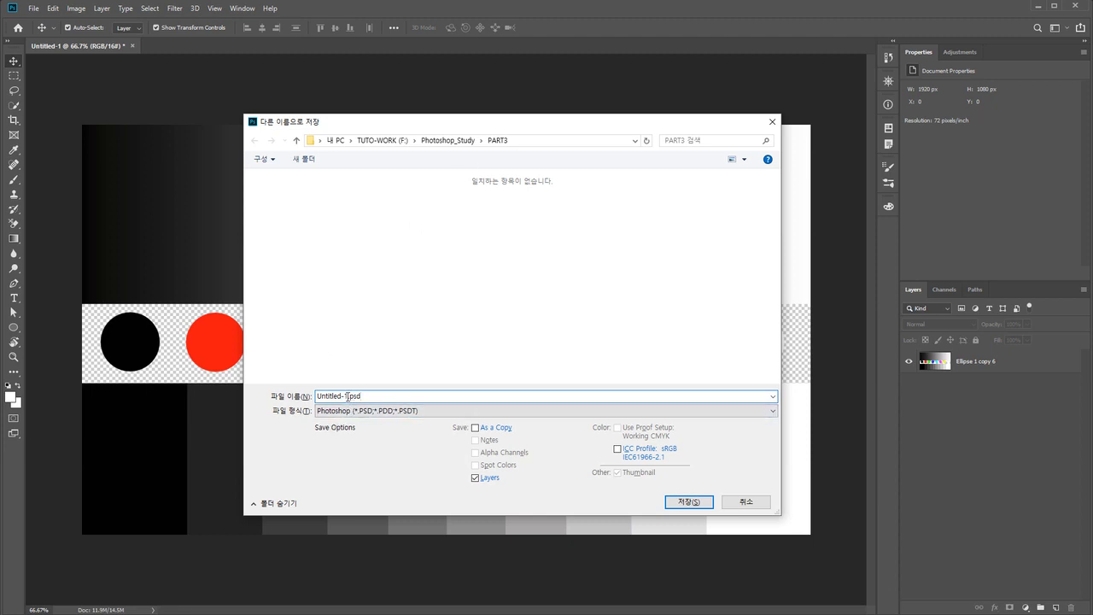
pyautogui.moveTo(348, 396); pyautogui.dragTo(300, 396)
pyautogui.write('Color_test_image_v01')
pyautogui.click(699, 502)
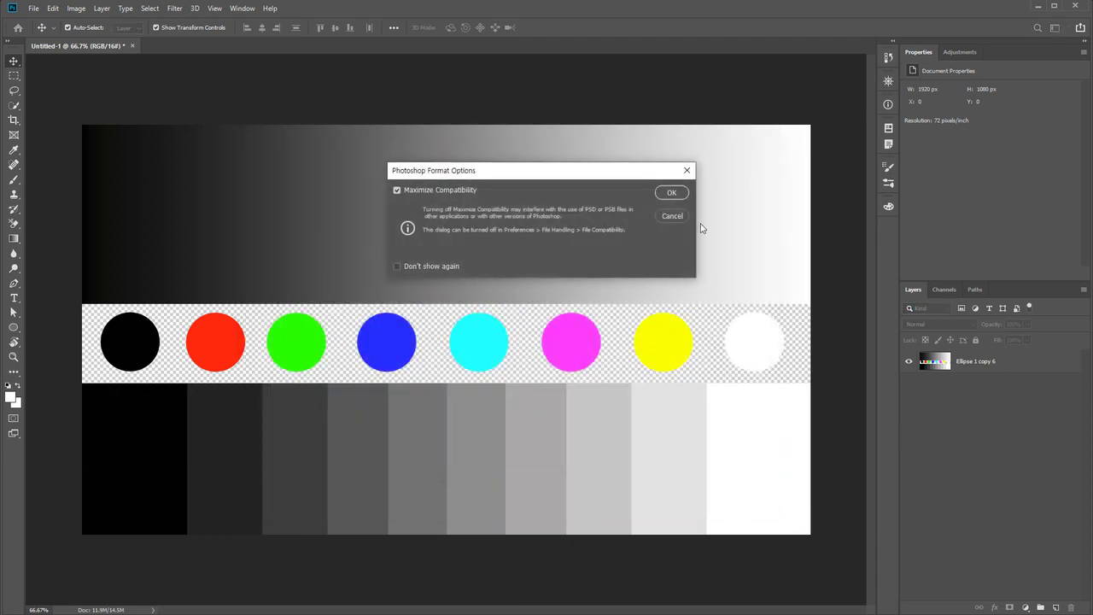
pyautogui.click(672, 193)
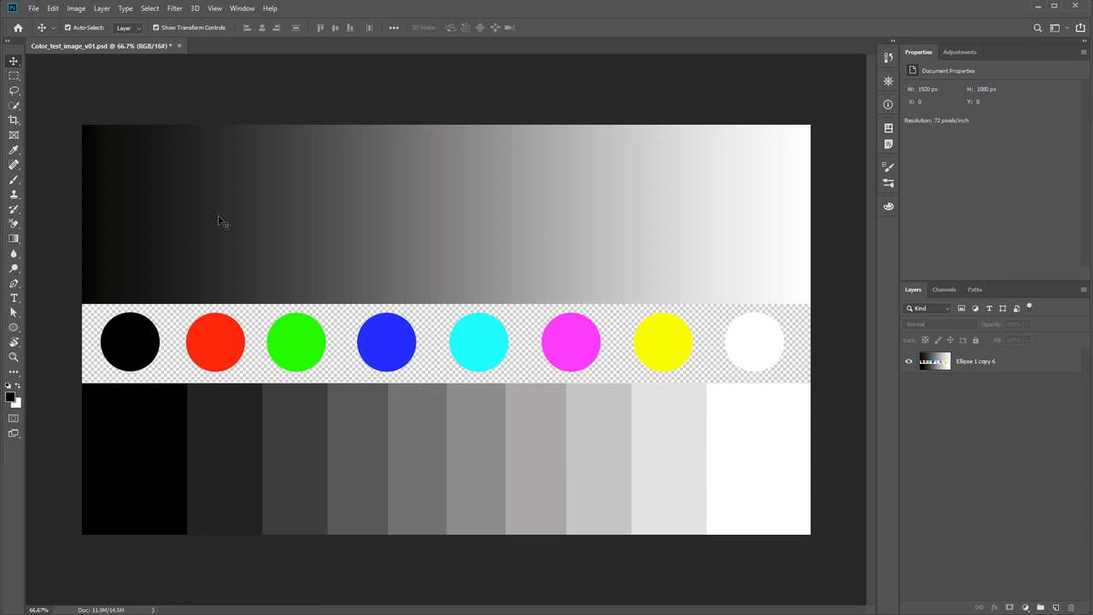
# Show the Histogram, select the merged layer, and display the histogram's RGB channel
pyautogui.click(246, 9)
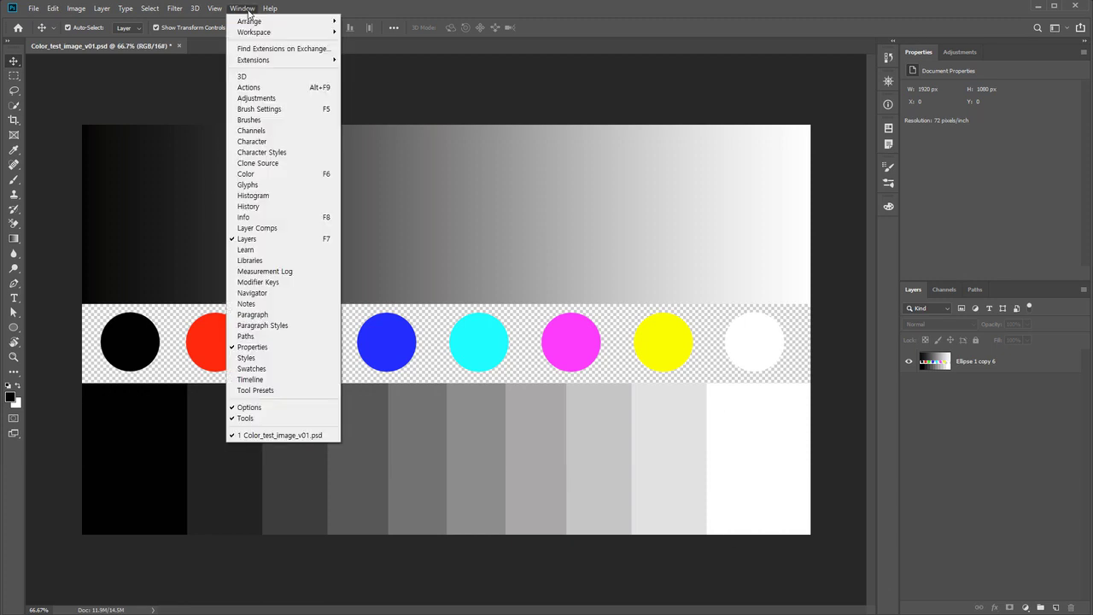
pyautogui.click(272, 196)
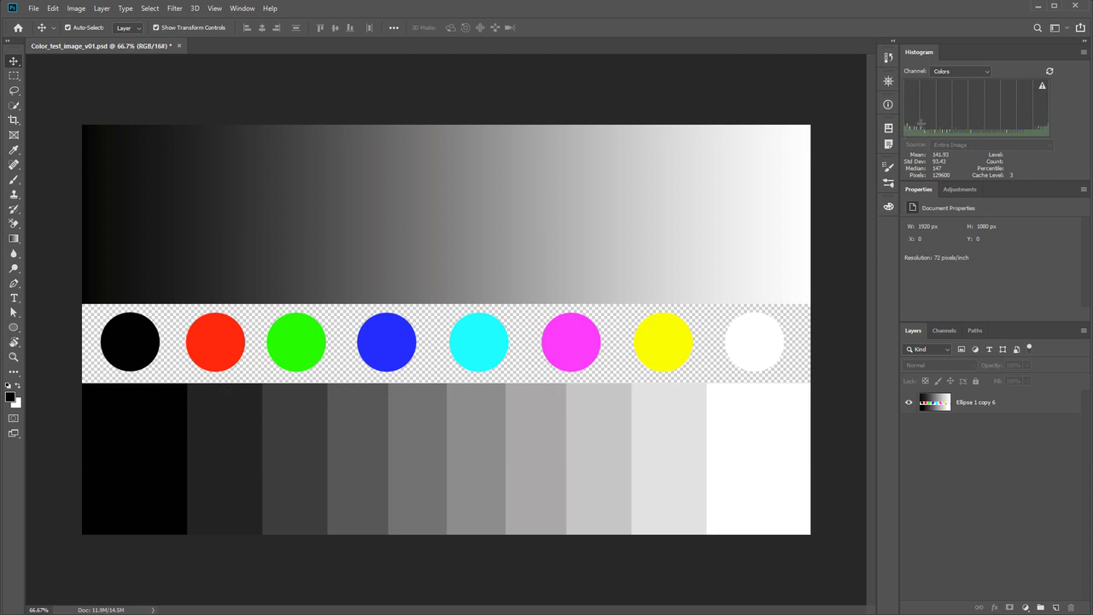
pyautogui.click(939, 406)
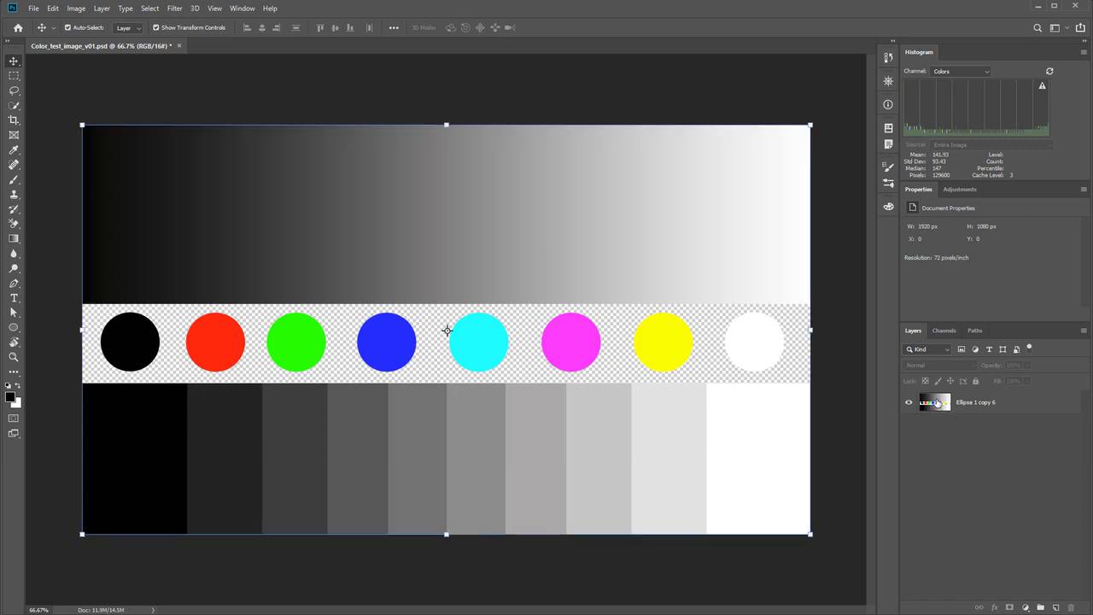
pyautogui.click(989, 75)
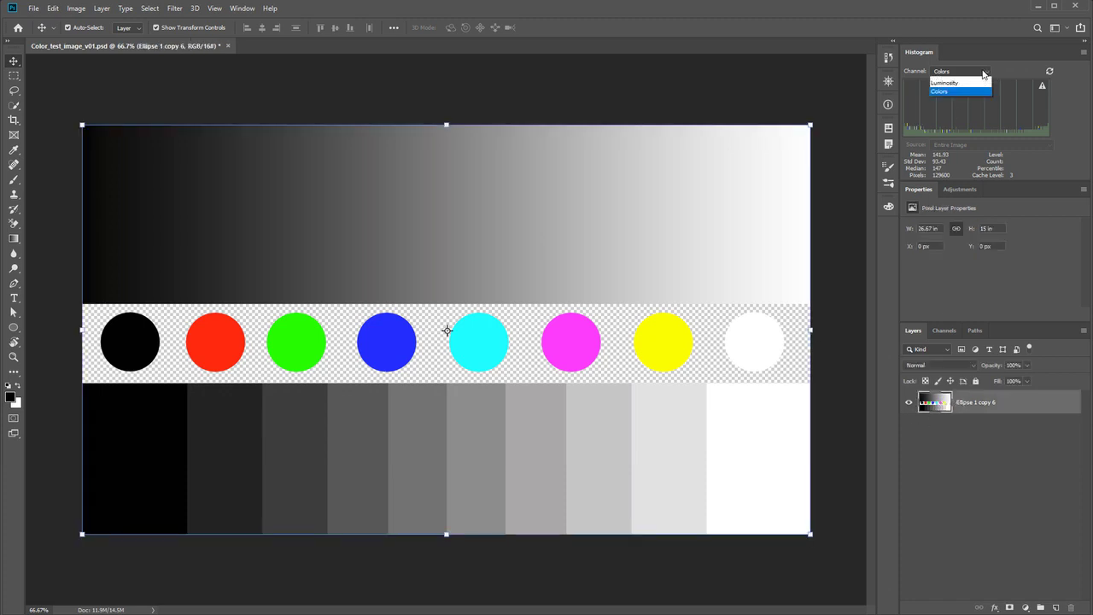
pyautogui.click(957, 82)
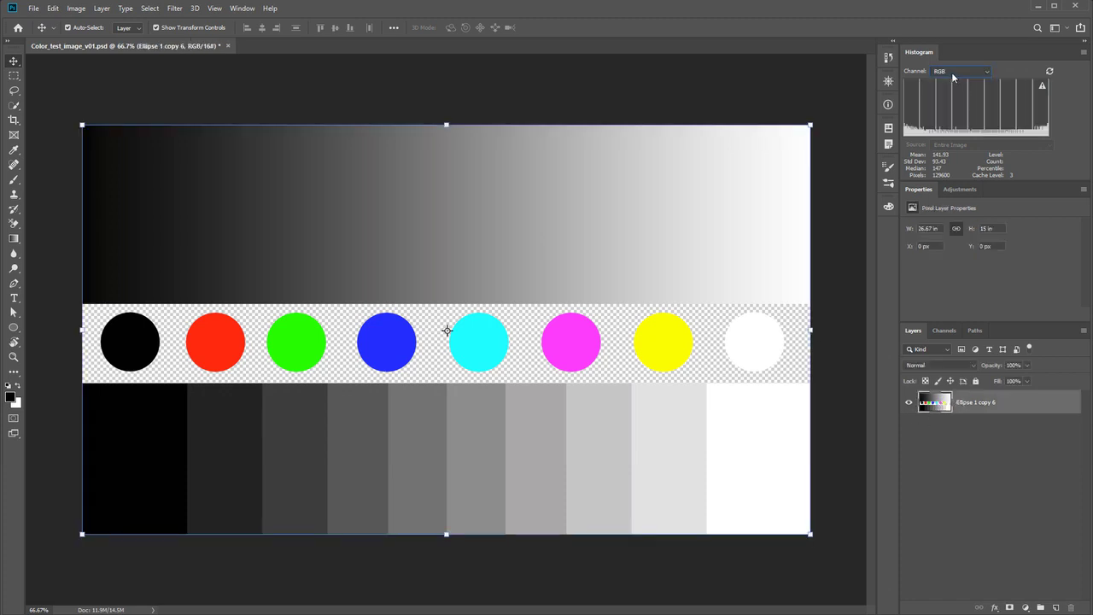
# Examine the histogram in the Red, Green and Luminosity channels and return it to the RGB channel
pyautogui.click(954, 73)
pyautogui.click(949, 89)
pyautogui.click(951, 73)
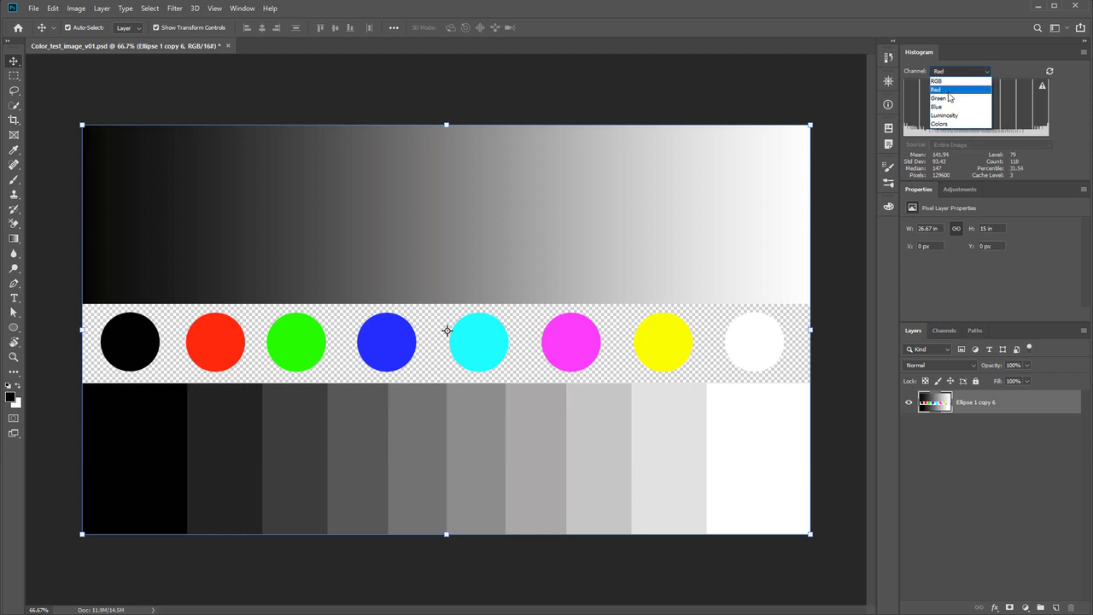
pyautogui.click(947, 99)
pyautogui.click(951, 74)
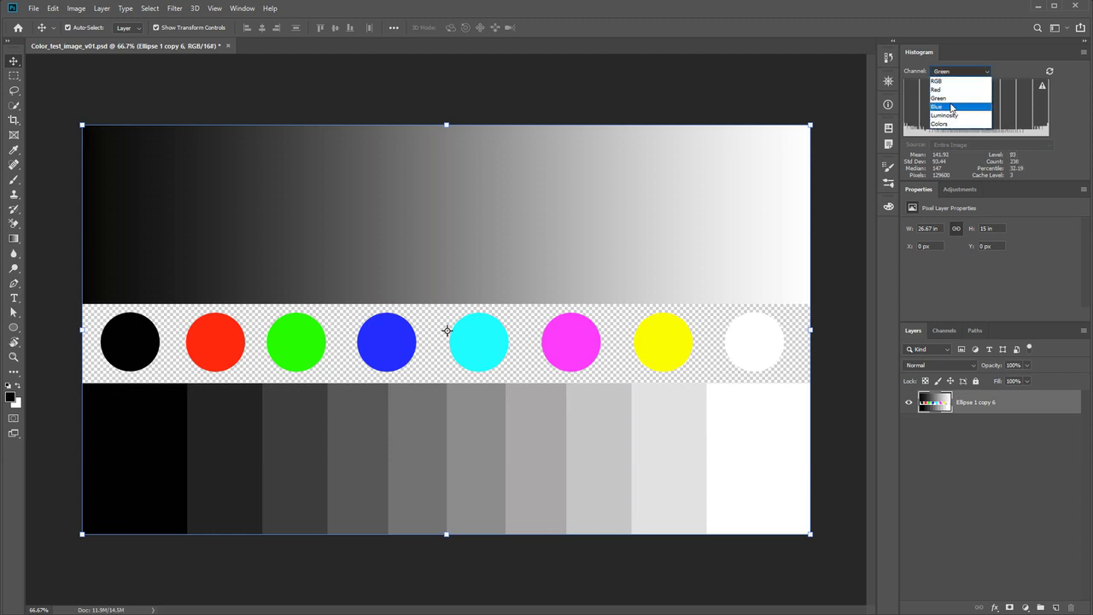
pyautogui.click(961, 116)
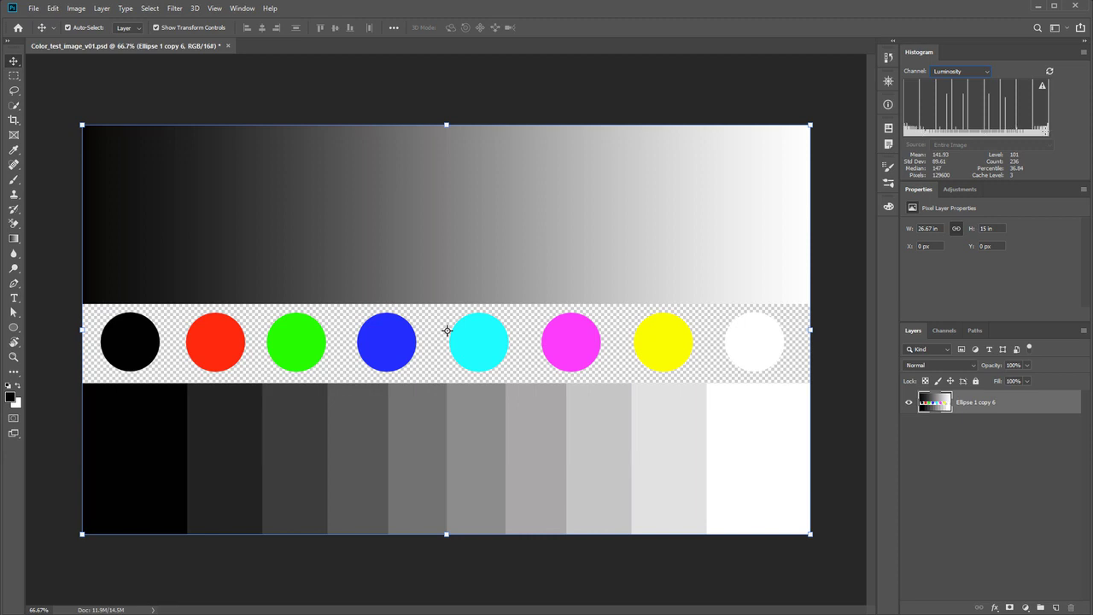
pyautogui.click(960, 71)
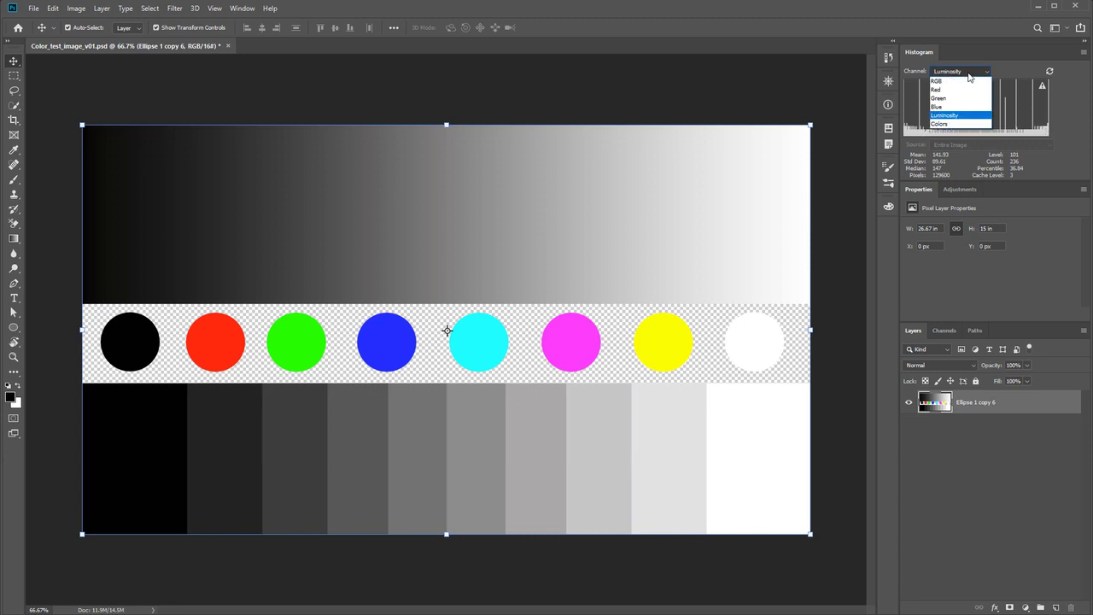
pyautogui.click(947, 81)
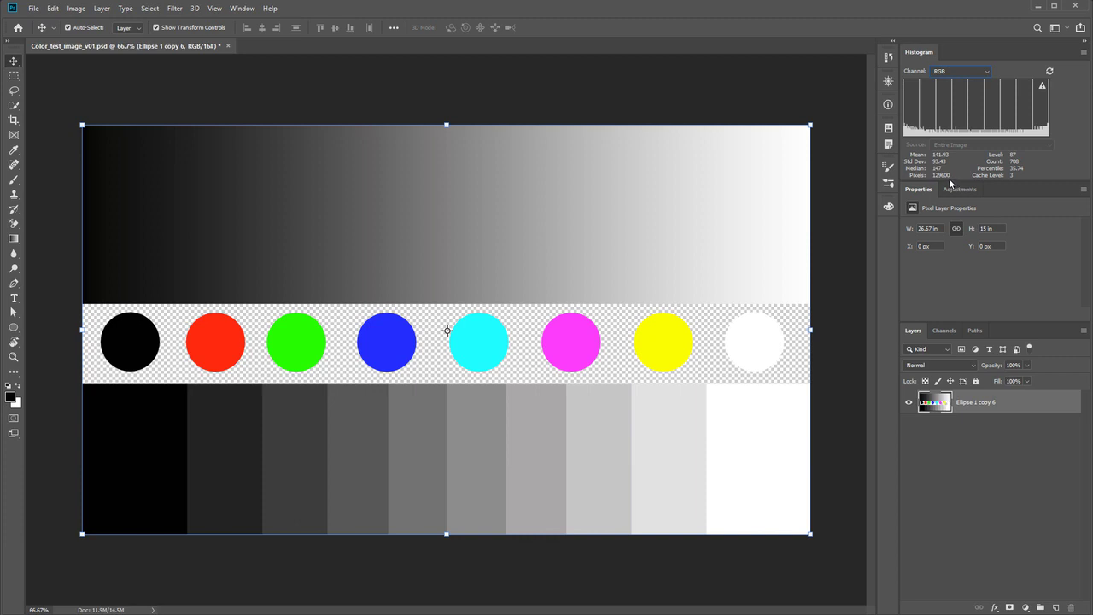
# Apply a Brightness/Contrast adjustment directly to the merged layer with brightness raised to about 104
pyautogui.click(972, 441)
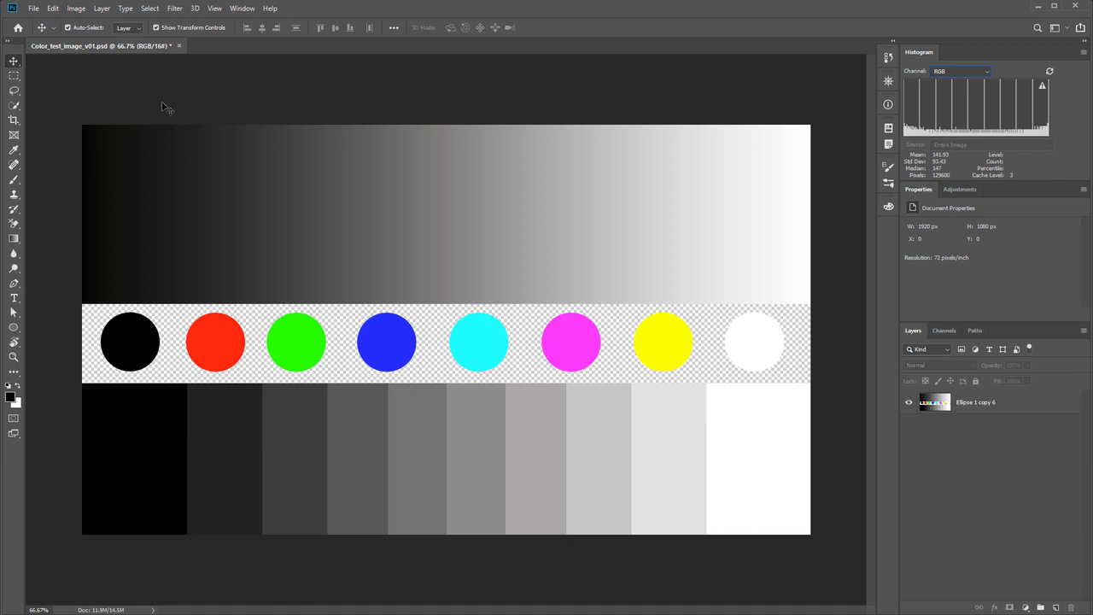
pyautogui.click(79, 10)
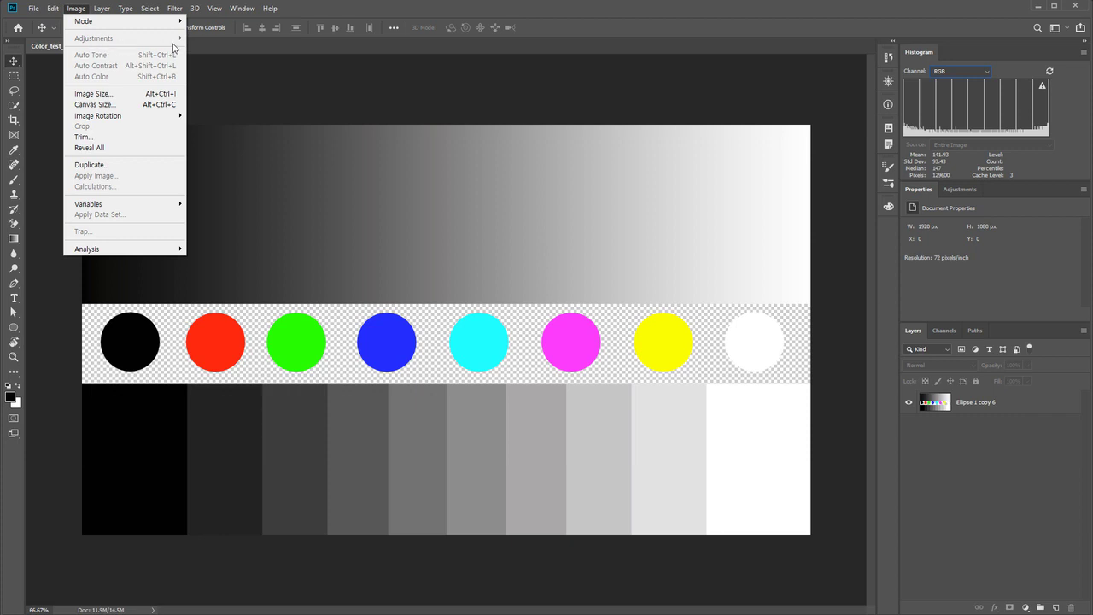
pyautogui.click(803, 322)
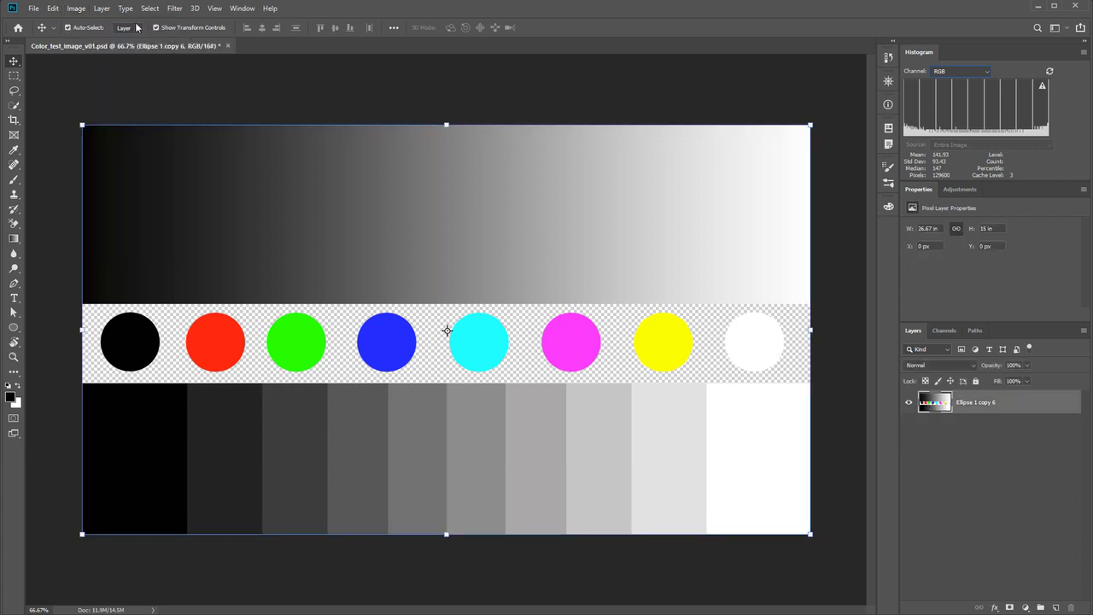
pyautogui.click(76, 8)
pyautogui.moveTo(98, 40)
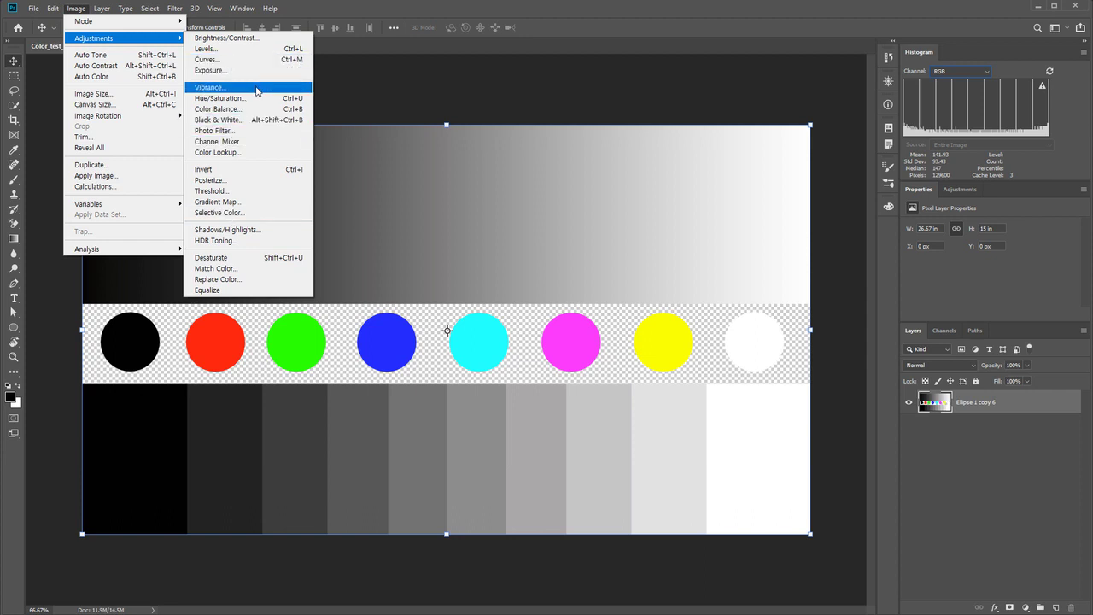
pyautogui.click(247, 37)
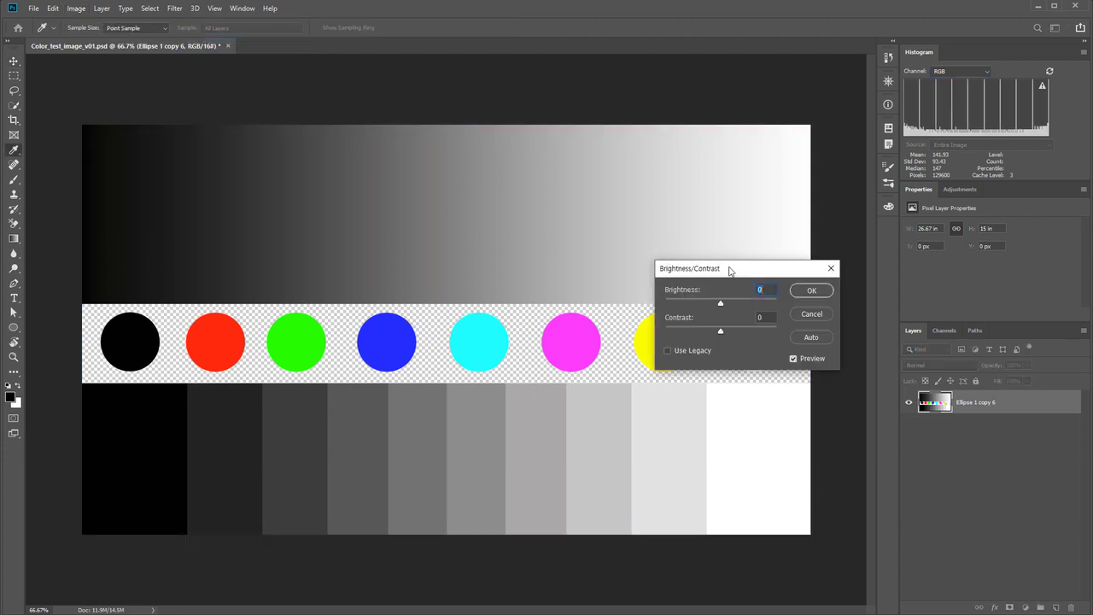
pyautogui.moveTo(730, 272); pyautogui.dragTo(609, 87)
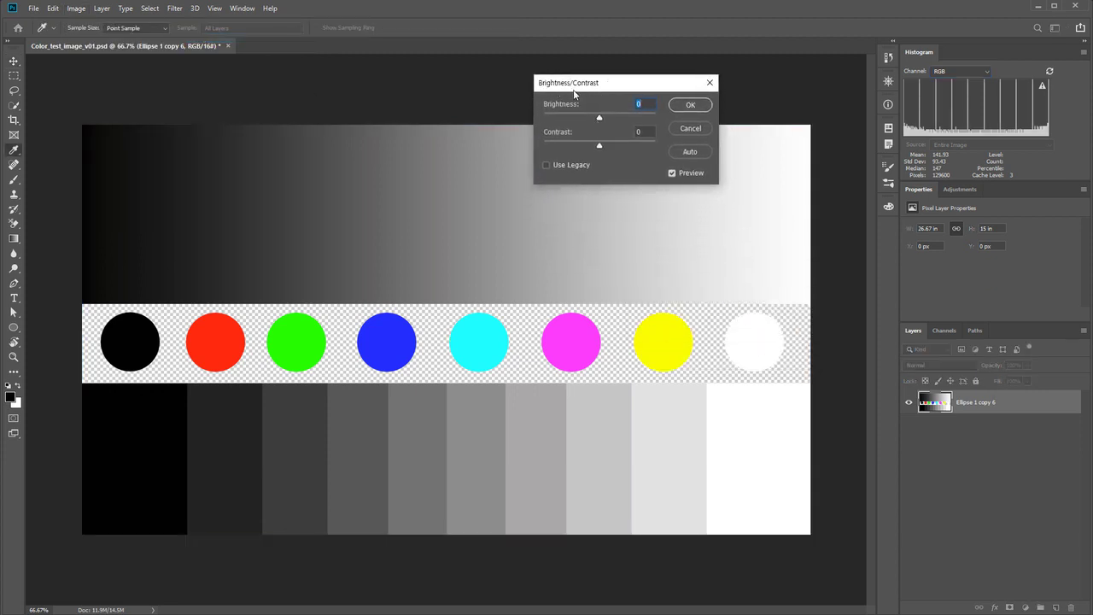
pyautogui.moveTo(600, 123); pyautogui.dragTo(639, 124)
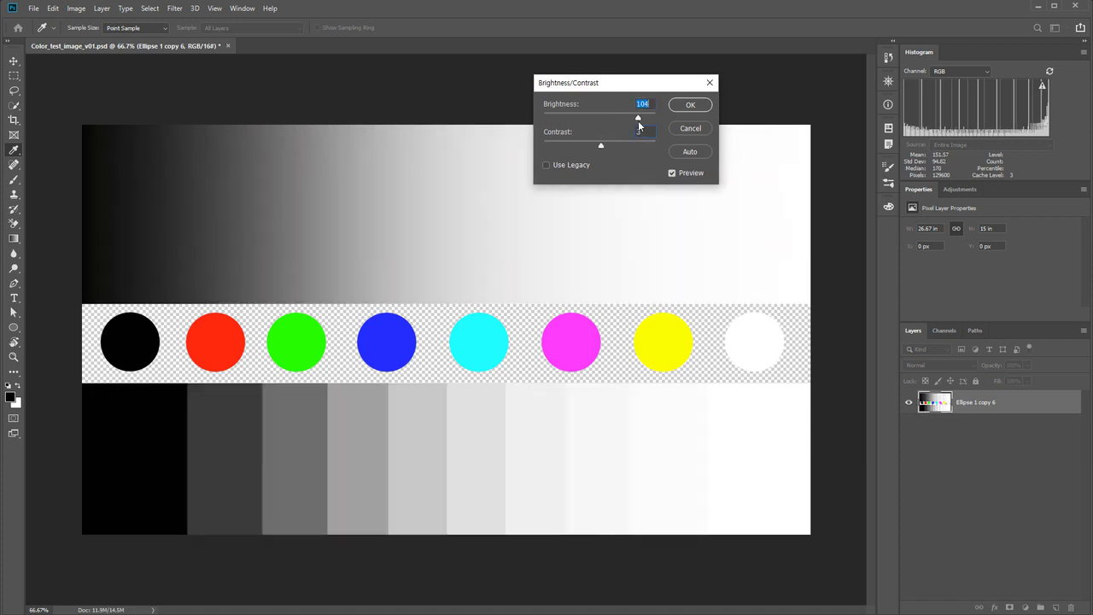
pyautogui.click(678, 107)
pyautogui.press('v')
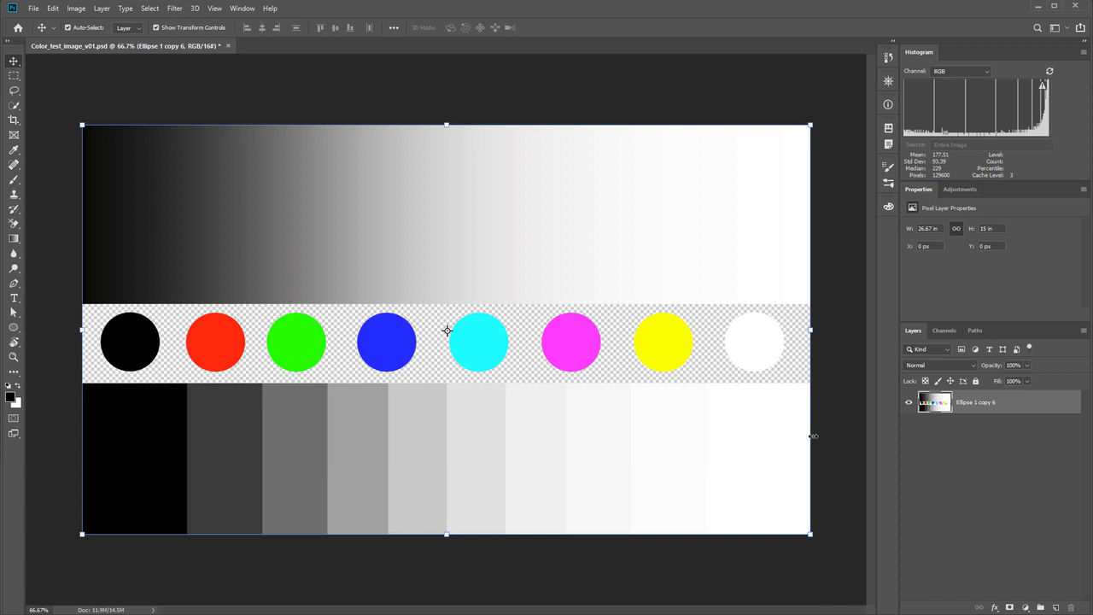
# Add a Brightness/Contrast adjustment layer above the merged layer and raise its brightness to 67
pyautogui.click(956, 415)
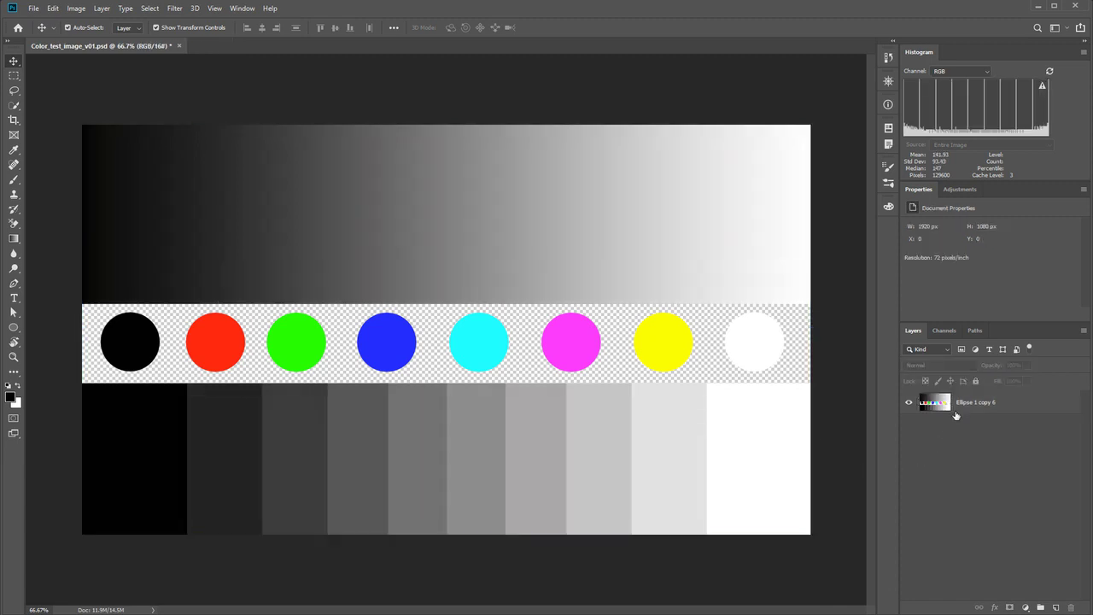
pyautogui.click(946, 406)
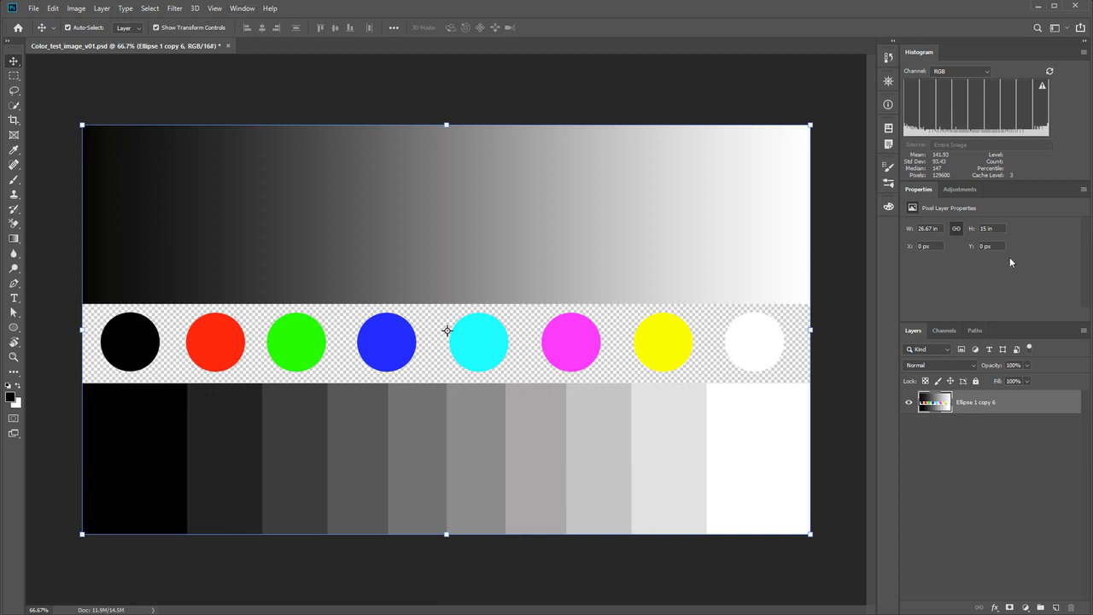
pyautogui.click(960, 190)
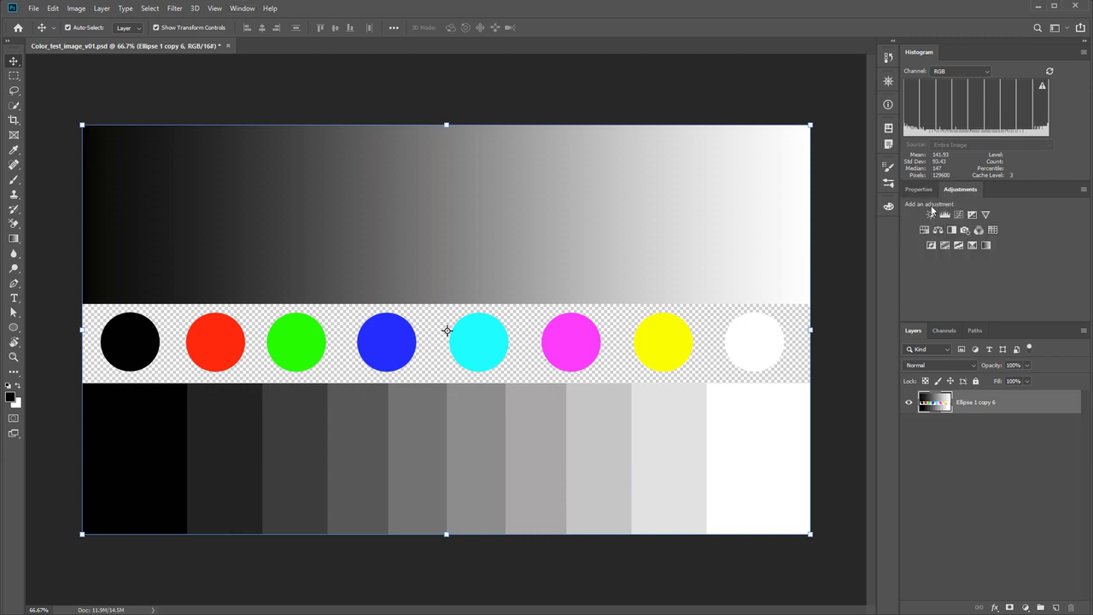
pyautogui.click(238, 10)
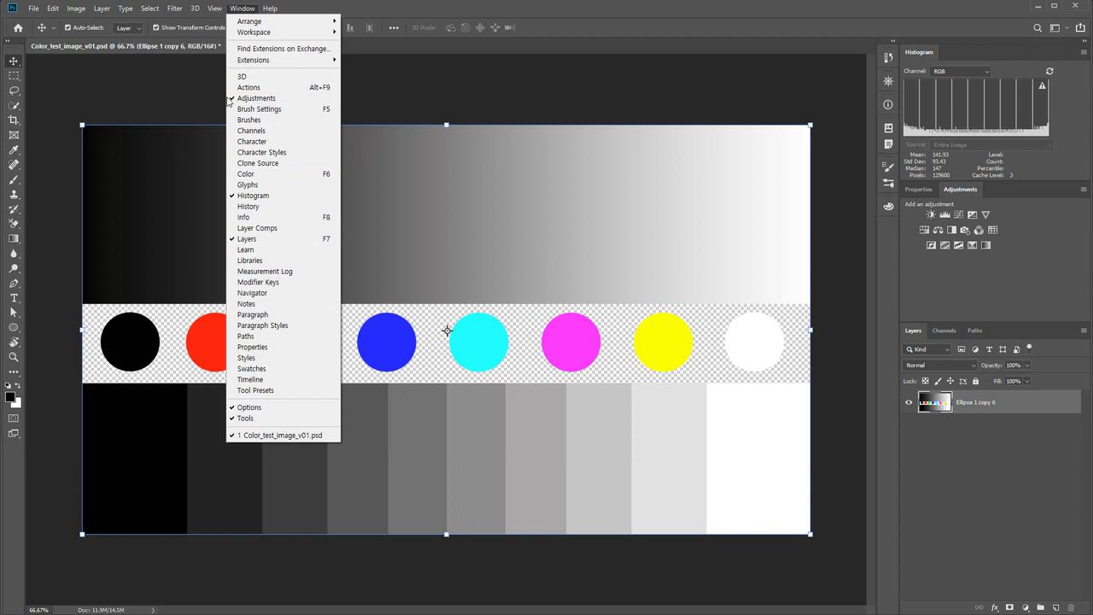
pyautogui.click(995, 287)
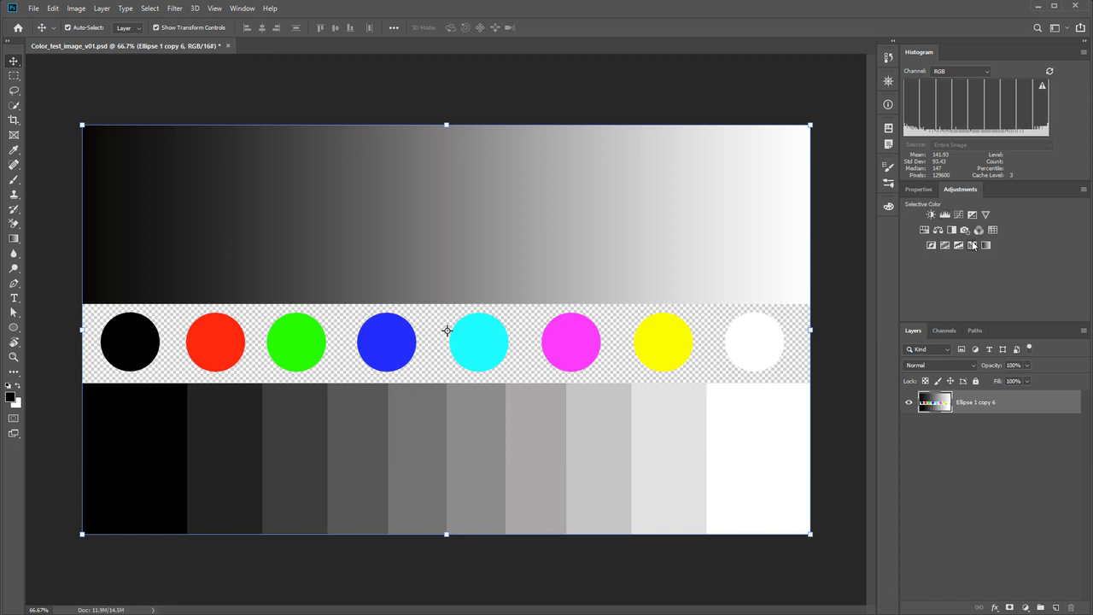
pyautogui.click(972, 246)
pyautogui.click(930, 215)
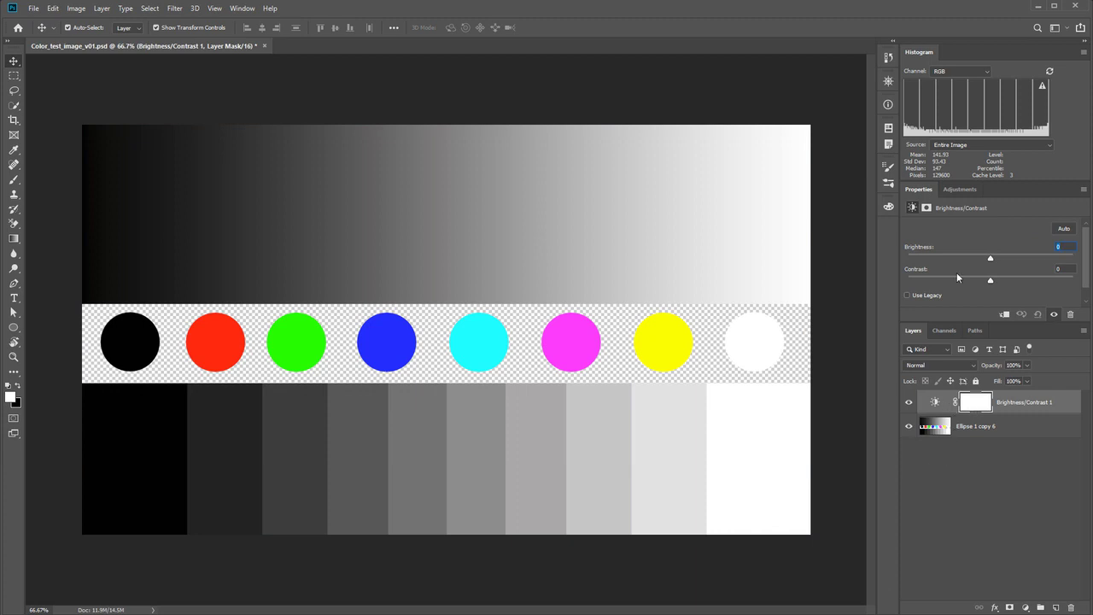
pyautogui.moveTo(991, 257); pyautogui.dragTo(1027, 260)
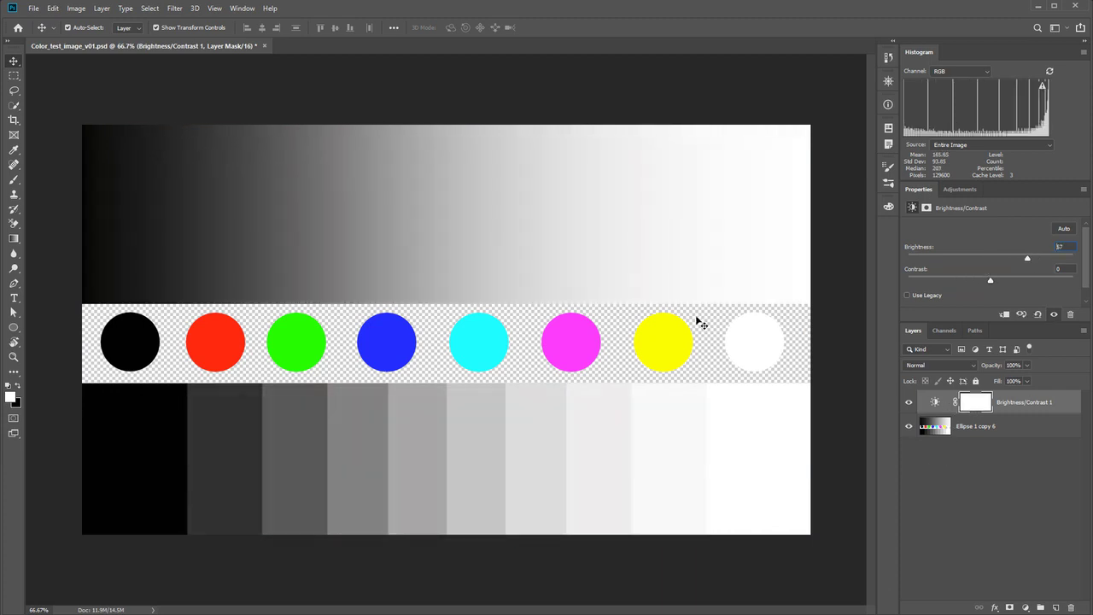
# Toggle the visibility of the Brightness/Contrast adjustment layer repeatedly to compare the image with and without it
pyautogui.click(909, 403)
pyautogui.click(909, 404)
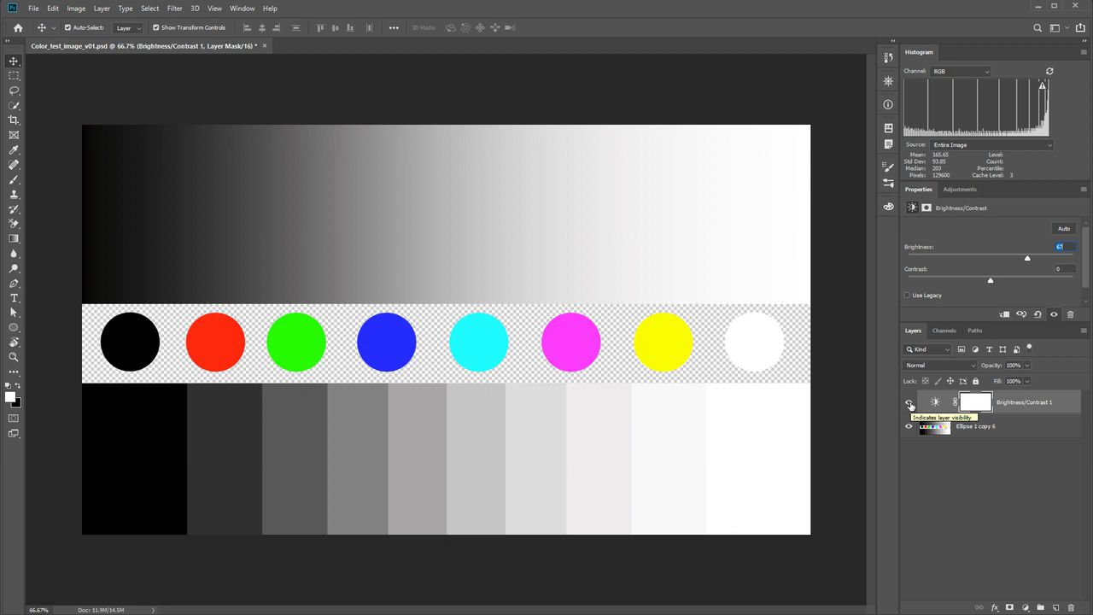
pyautogui.click(909, 404)
pyautogui.click(909, 403)
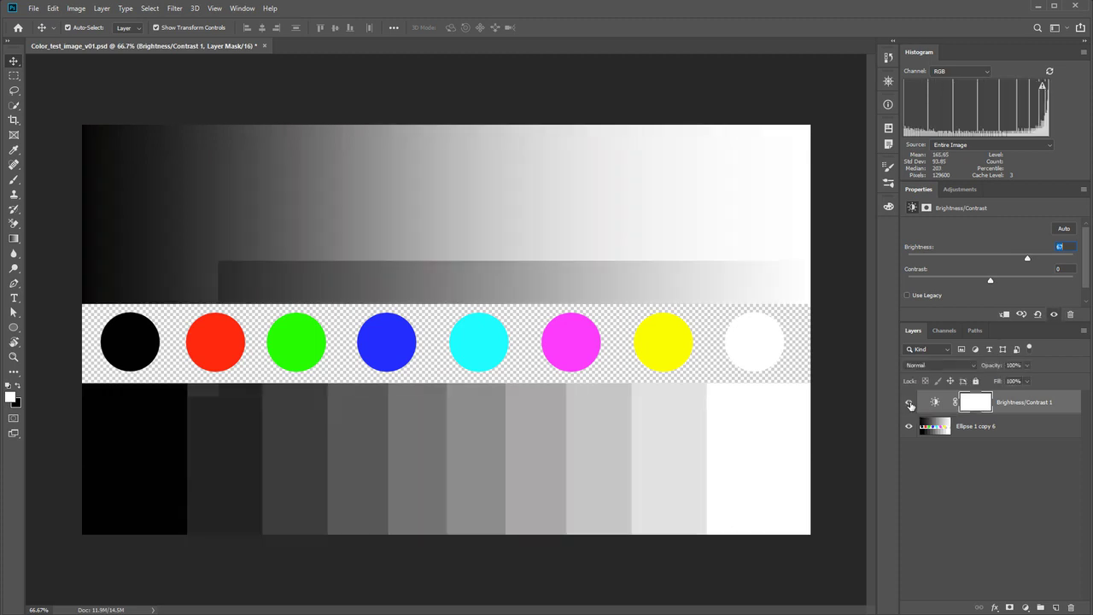
pyautogui.click(909, 404)
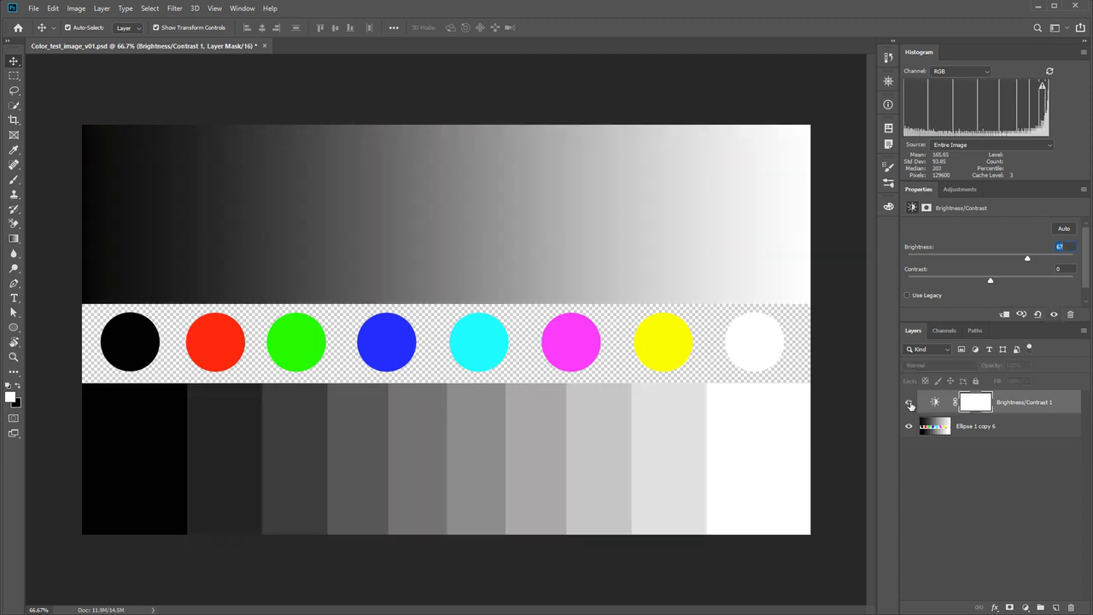
pyautogui.click(910, 403)
pyautogui.click(909, 404)
pyautogui.click(909, 404)
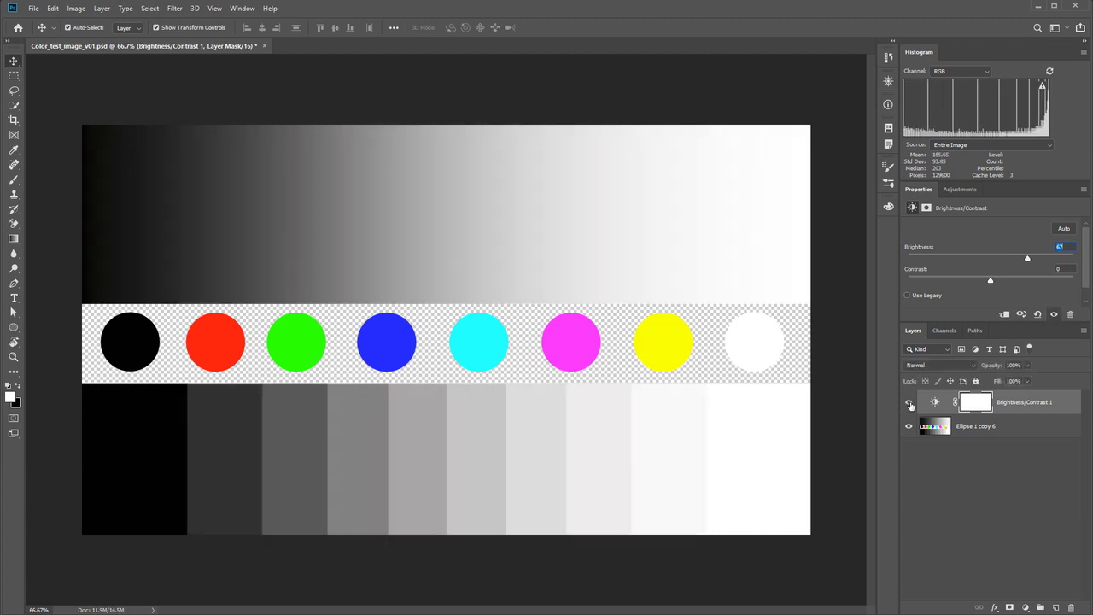
pyautogui.click(909, 404)
pyautogui.click(910, 404)
# Compare the available adjustment layer types with the direct image adjustments and leave no layer selected
pyautogui.click(959, 190)
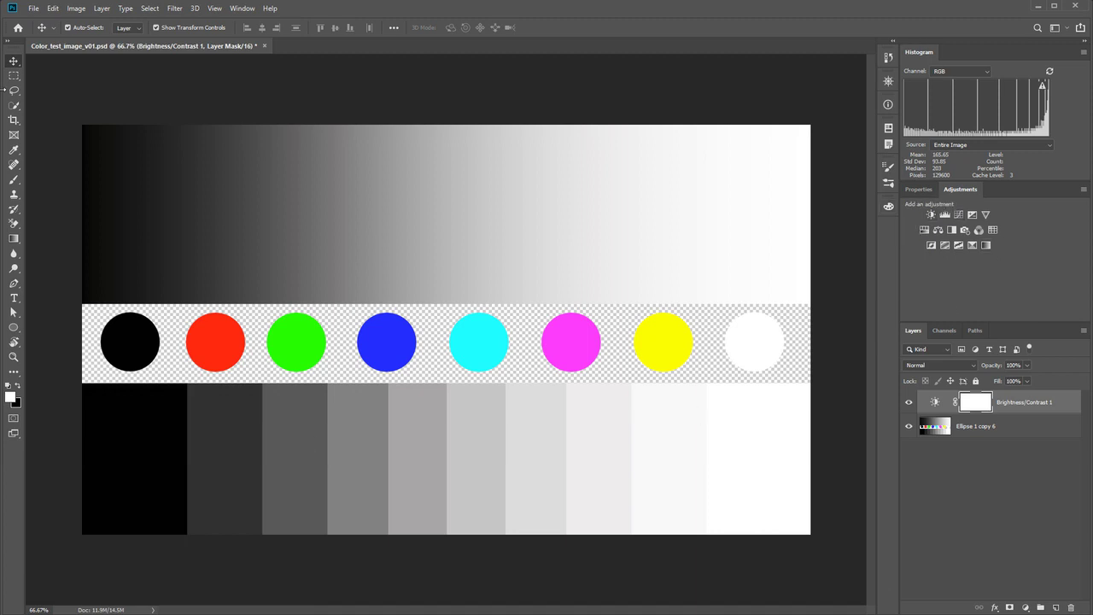
pyautogui.click(80, 10)
pyautogui.moveTo(100, 39)
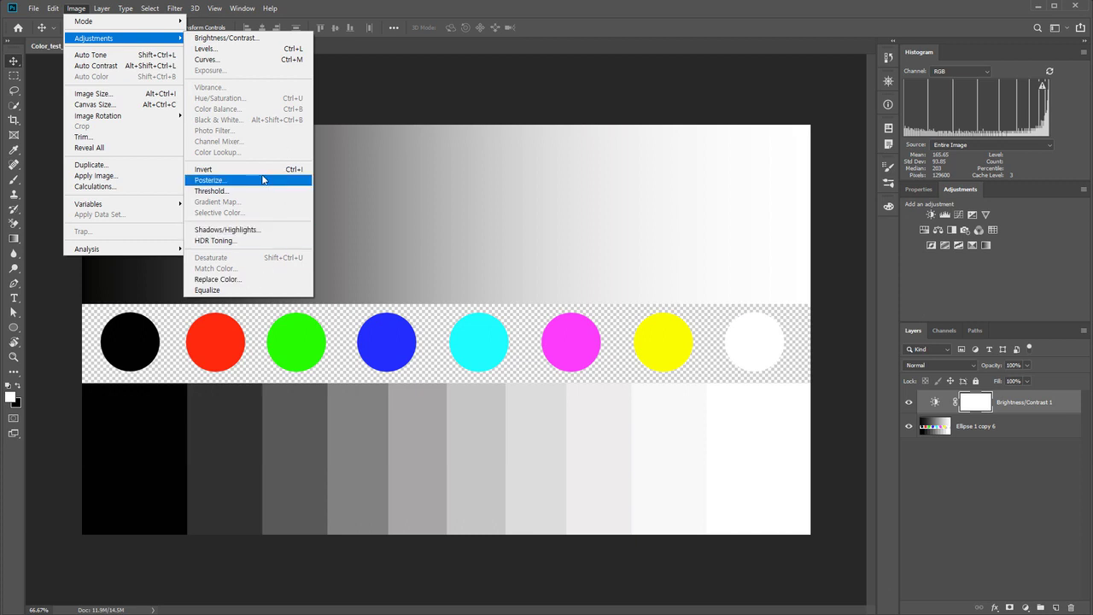
pyautogui.click(975, 470)
pyautogui.click(975, 470)
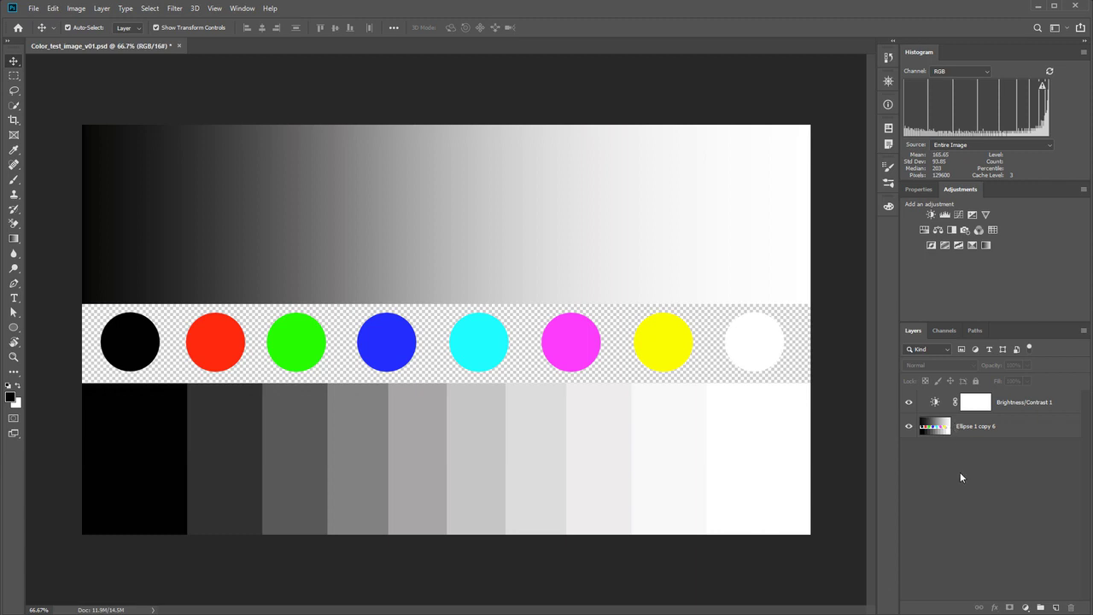
# Delete the Brightness/Contrast adjustment layer above the merged layer
pyautogui.click(939, 405)
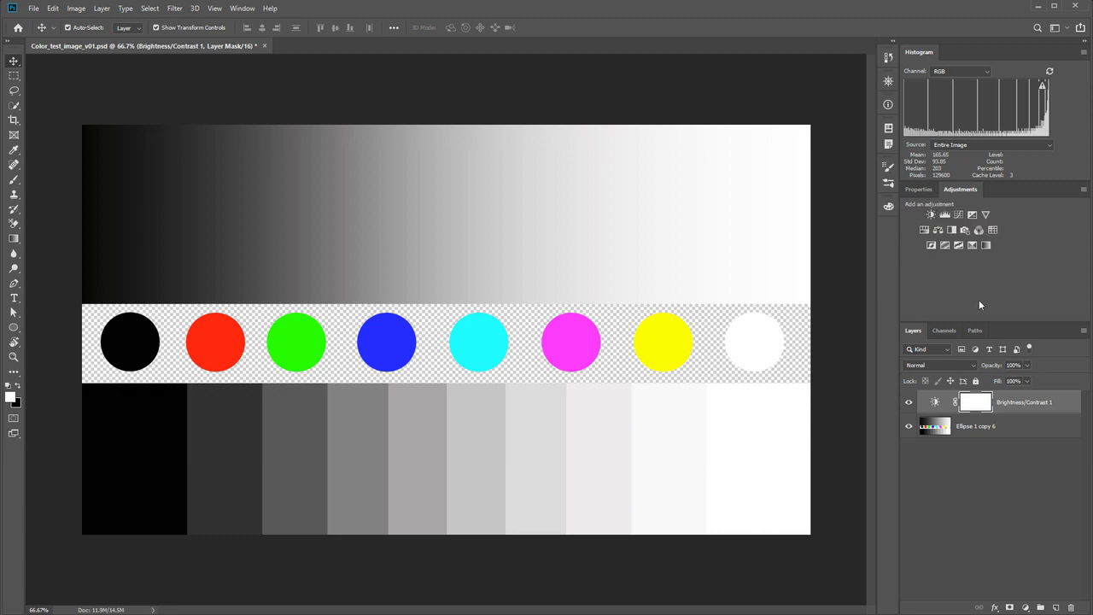
pyautogui.click(935, 403)
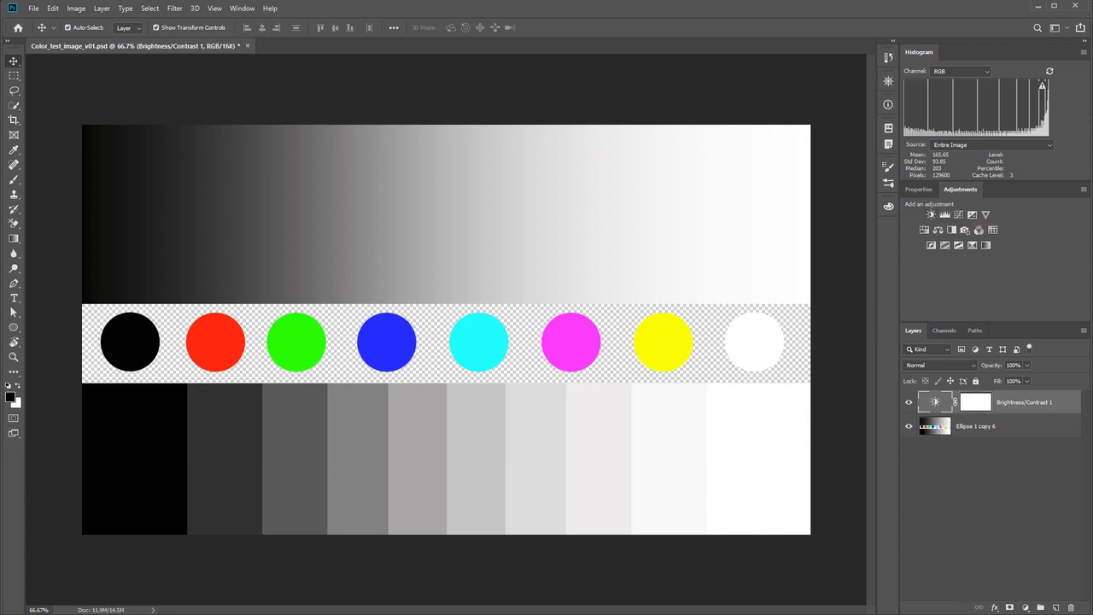
pyautogui.click(1070, 607)
pyautogui.click(504, 240)
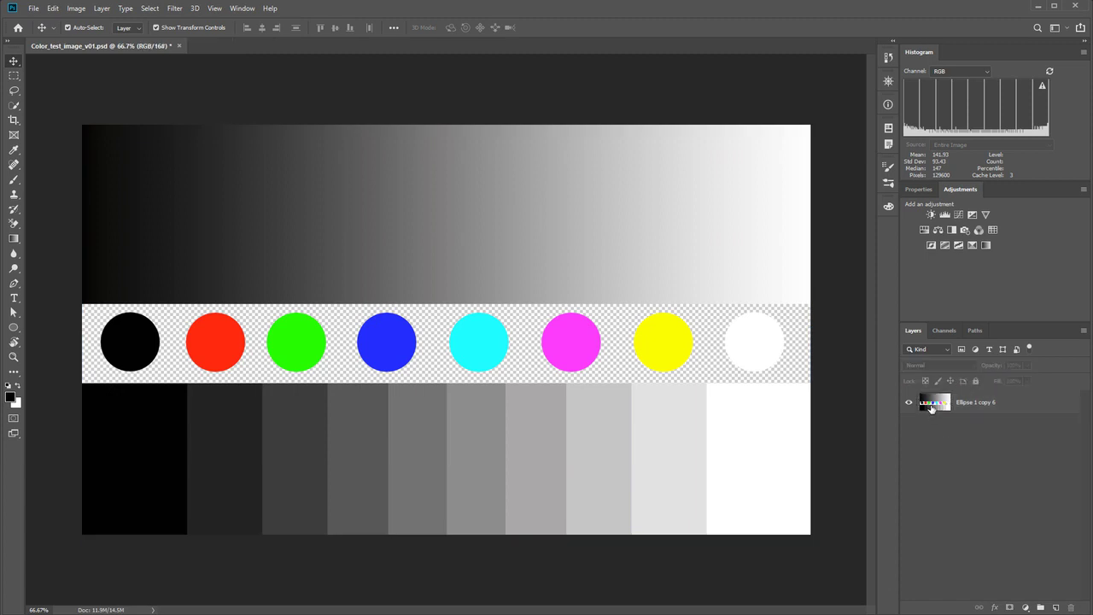
# Add a new Brightness/Contrast adjustment layer above the merged layer, leaving its brightness and contrast at 0
pyautogui.click(928, 213)
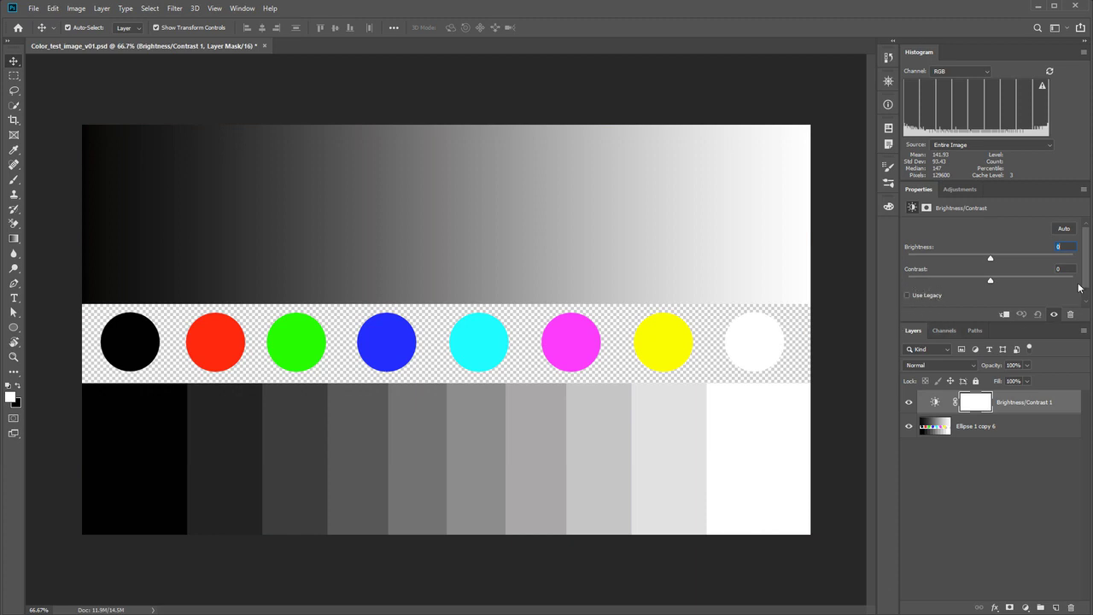
pyautogui.scroll(-1, 943, 264)
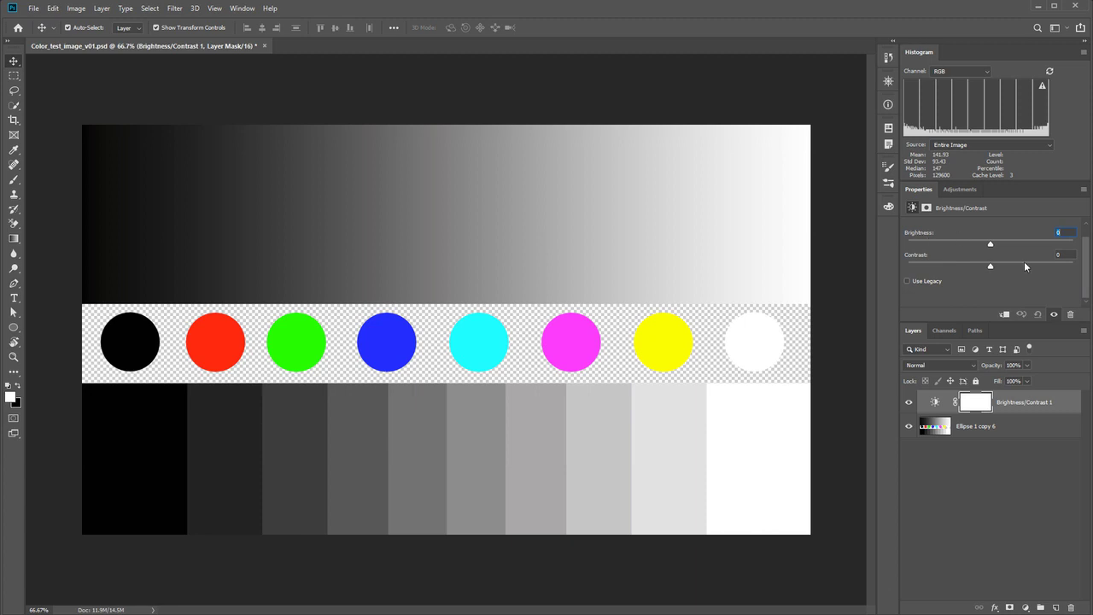
pyautogui.moveTo(990, 244)
pyautogui.mouseDown()
pyautogui.moveTo(1045, 245)
pyautogui.moveTo(927, 256)
pyautogui.moveTo(1020, 253)
pyautogui.moveTo(962, 251)
pyautogui.moveTo(988, 261)
pyautogui.mouseUp()
pyautogui.write('0')
pyautogui.press('Return')
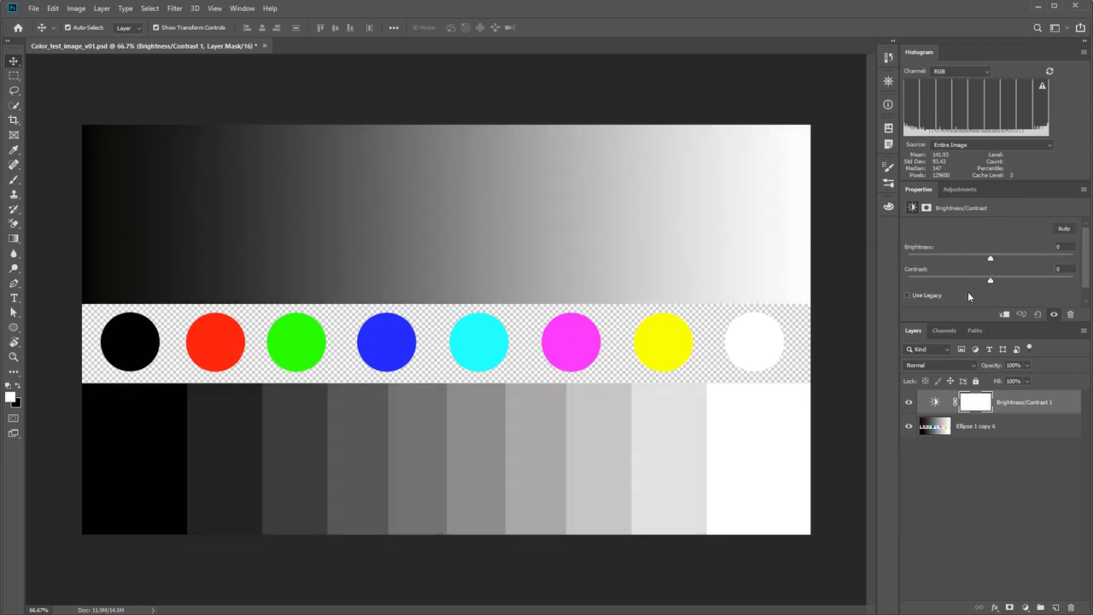
pyautogui.moveTo(989, 280)
pyautogui.mouseDown()
pyautogui.moveTo(913, 284)
pyautogui.moveTo(1090, 283)
pyautogui.moveTo(928, 281)
pyautogui.moveTo(991, 279)
pyautogui.mouseUp()
pyautogui.write('0')
pyautogui.press('Return')
# Show the Info panel with its first color readout in RGB Color at 8-bit (0-255)
pyautogui.click(888, 105)
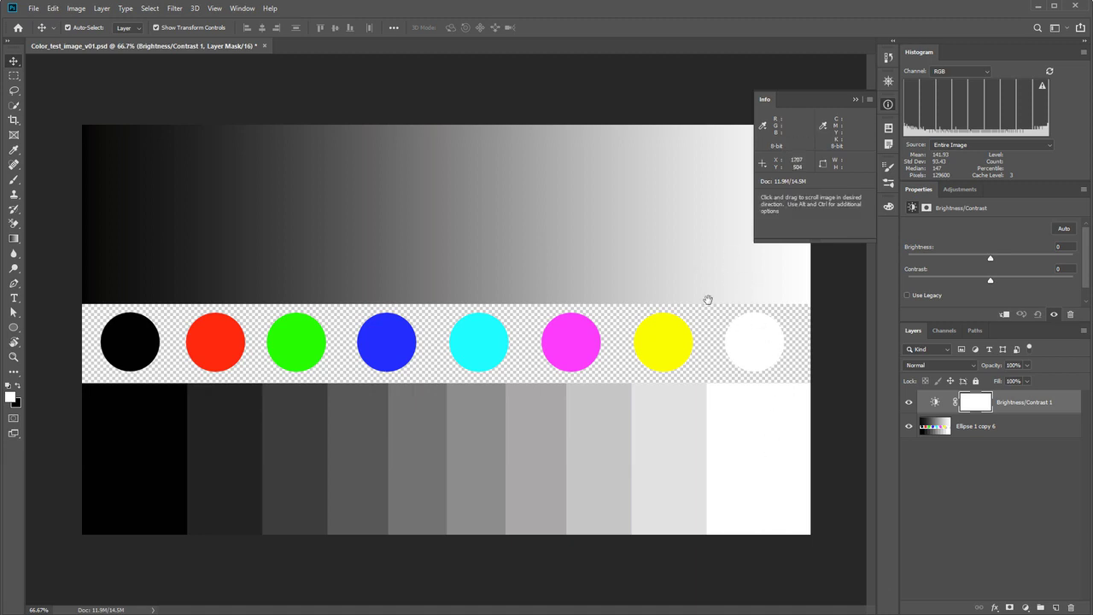
pyautogui.click(764, 127)
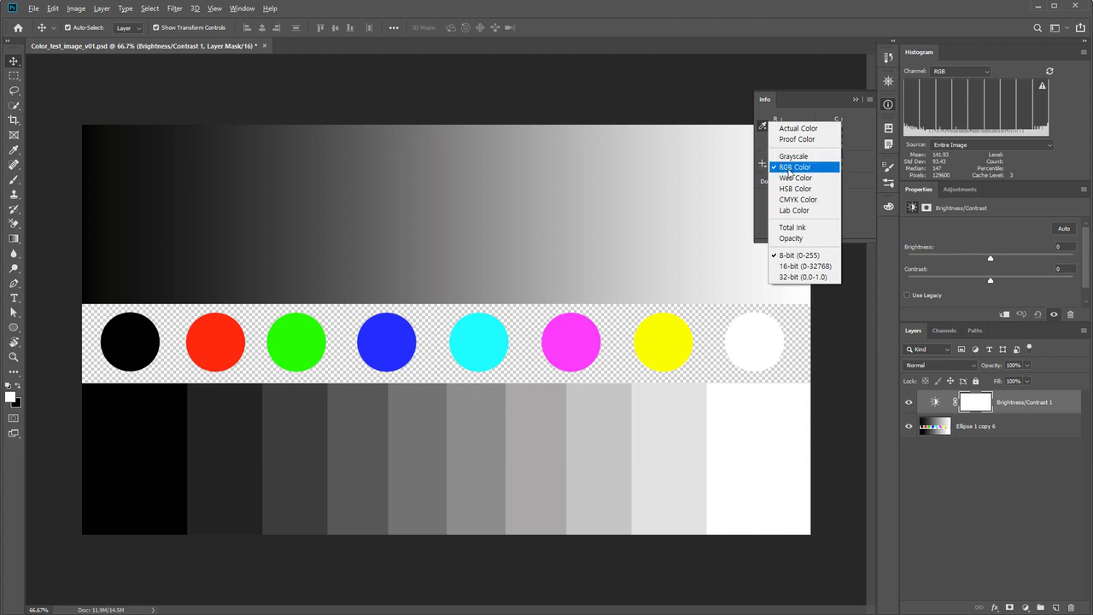
pyautogui.click(816, 255)
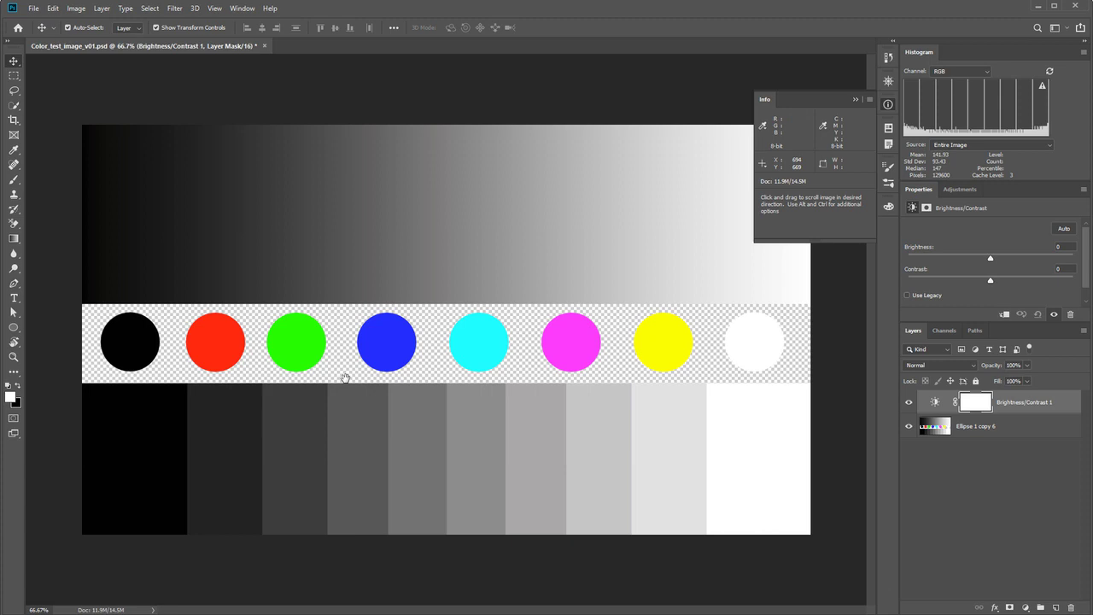
# Check the image's bits per channel, and switch the first Info readout to 16-bit (0-32768) and back to 8-bit (0-255)
pyautogui.click(53, 8)
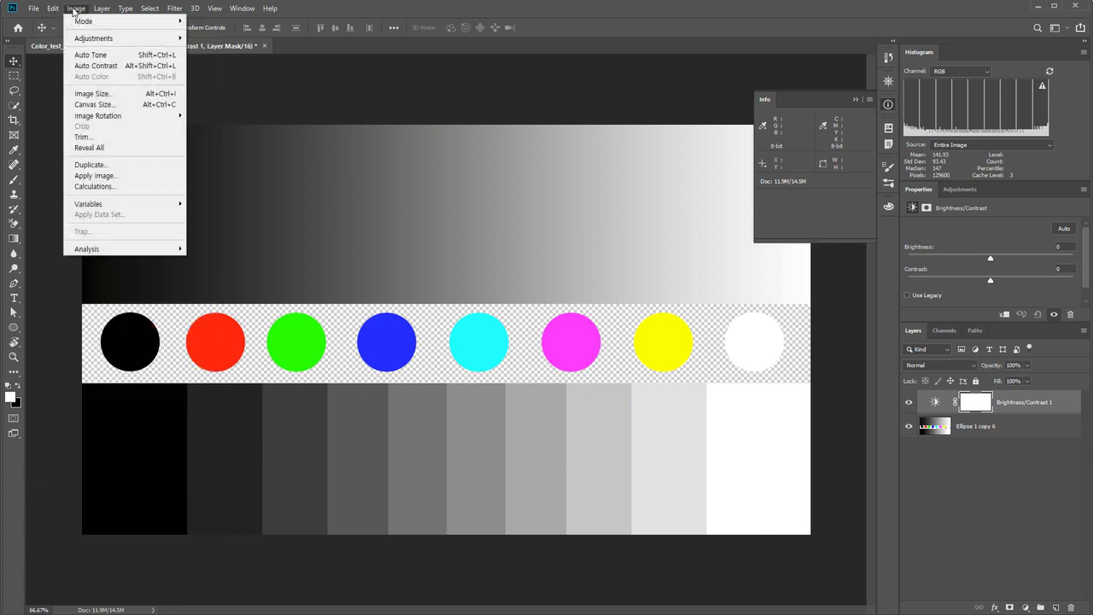
pyautogui.moveTo(83, 22)
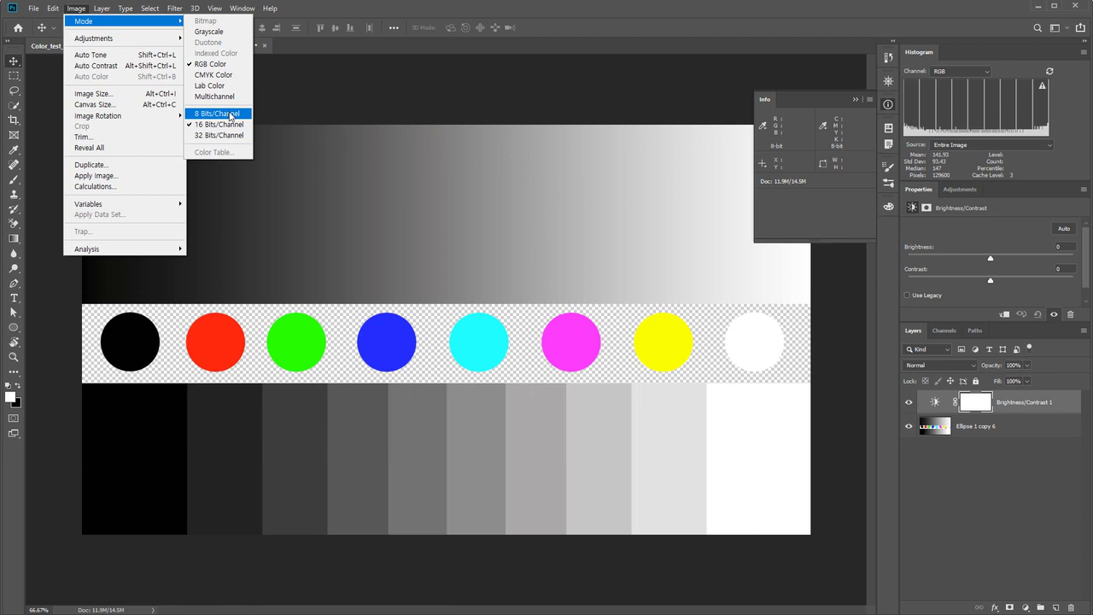
pyautogui.click(767, 133)
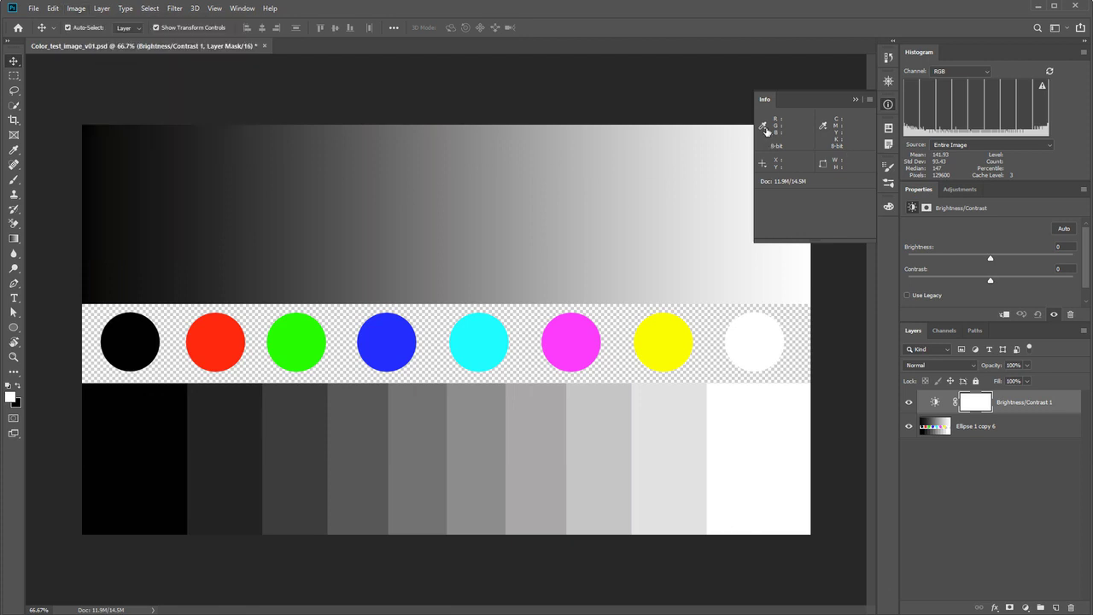
pyautogui.click(766, 130)
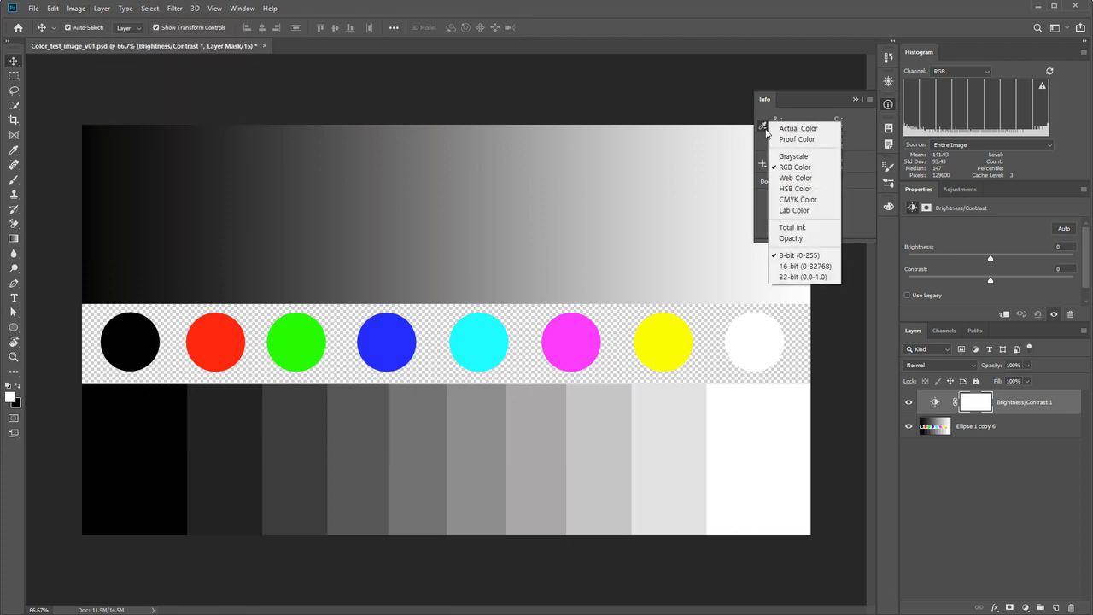
pyautogui.click(818, 270)
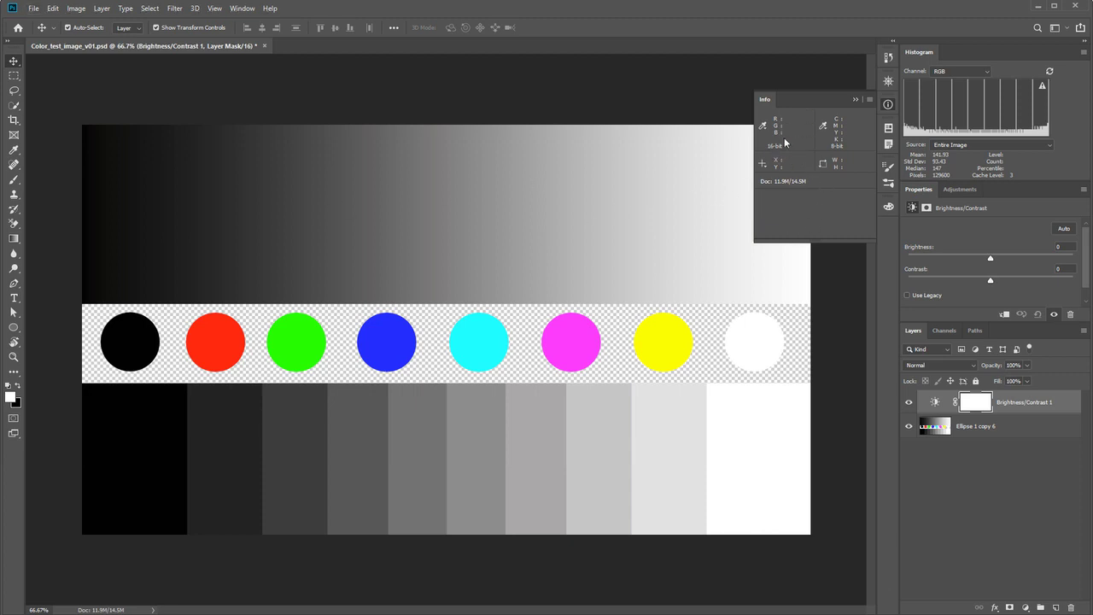
pyautogui.click(763, 127)
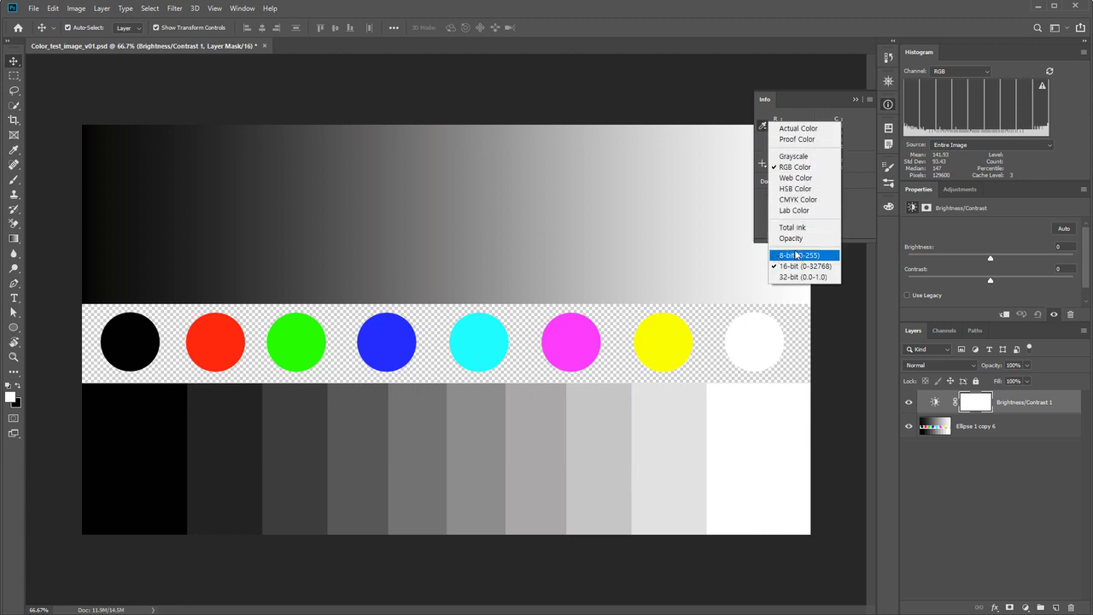
pyautogui.click(809, 255)
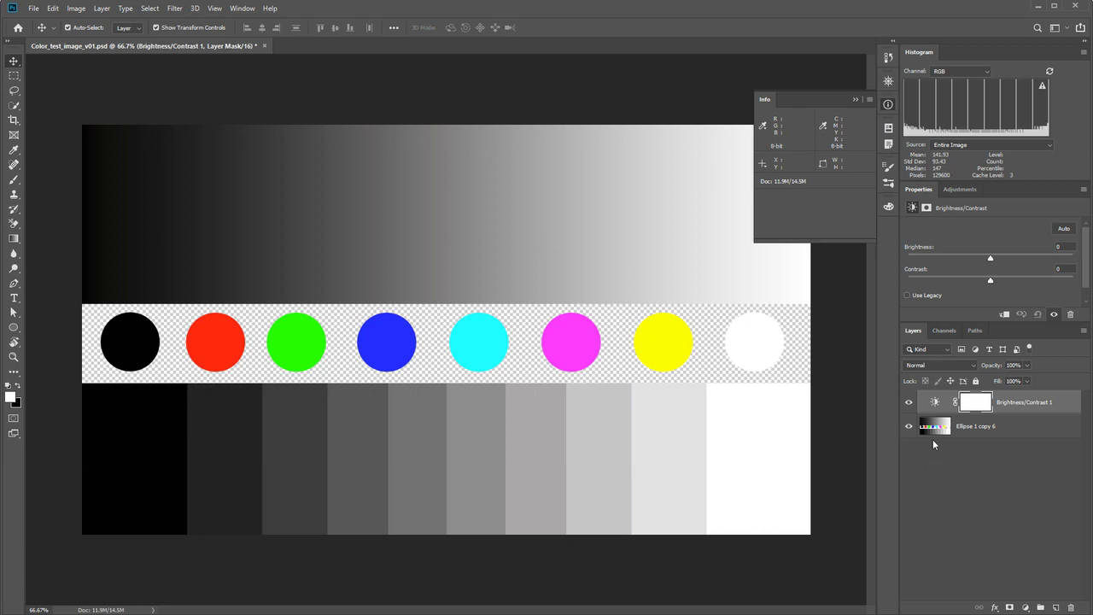
# Set the brightness of the Brightness/Contrast adjustment layer to 30
pyautogui.click(1056, 245)
pyautogui.click(1061, 246)
pyautogui.write('30')
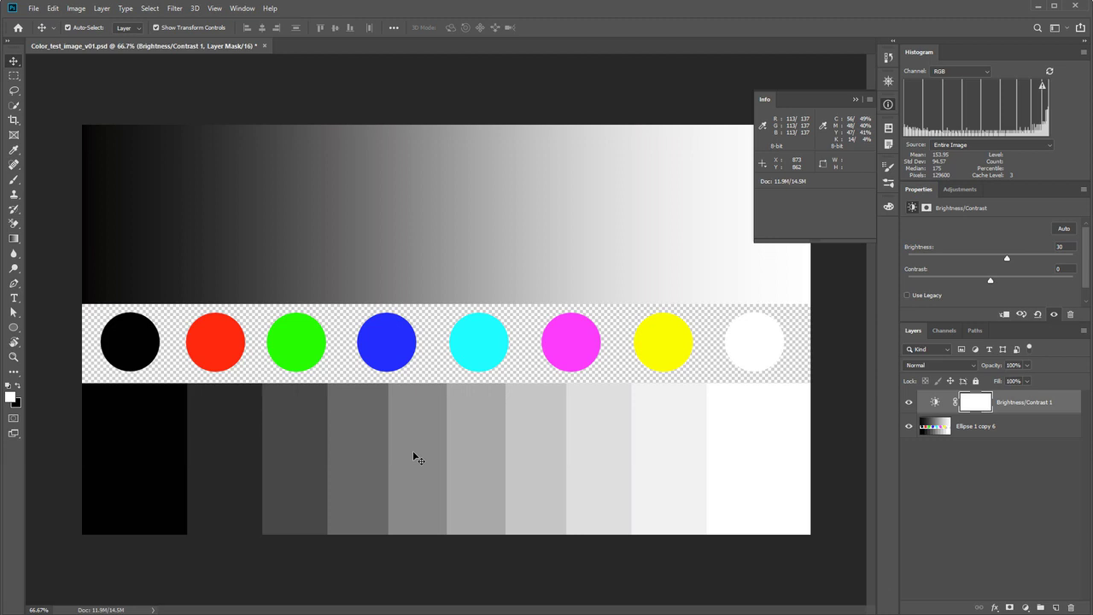
# Place a color sampler point on the fifth swatch from the black end of the grayscale row
pyautogui.press('i')
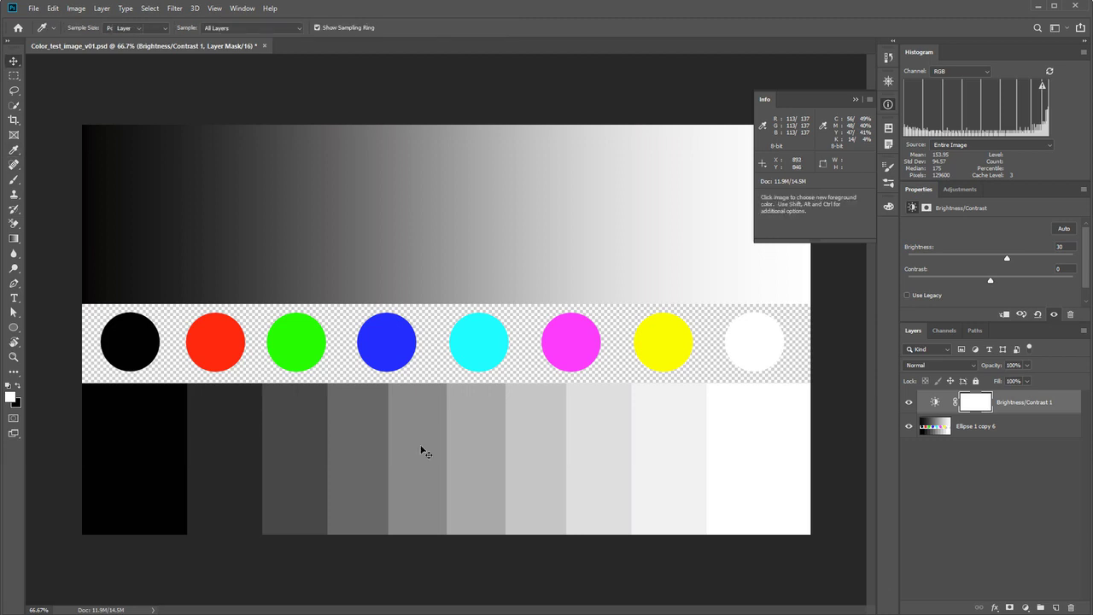
pyautogui.press('v')
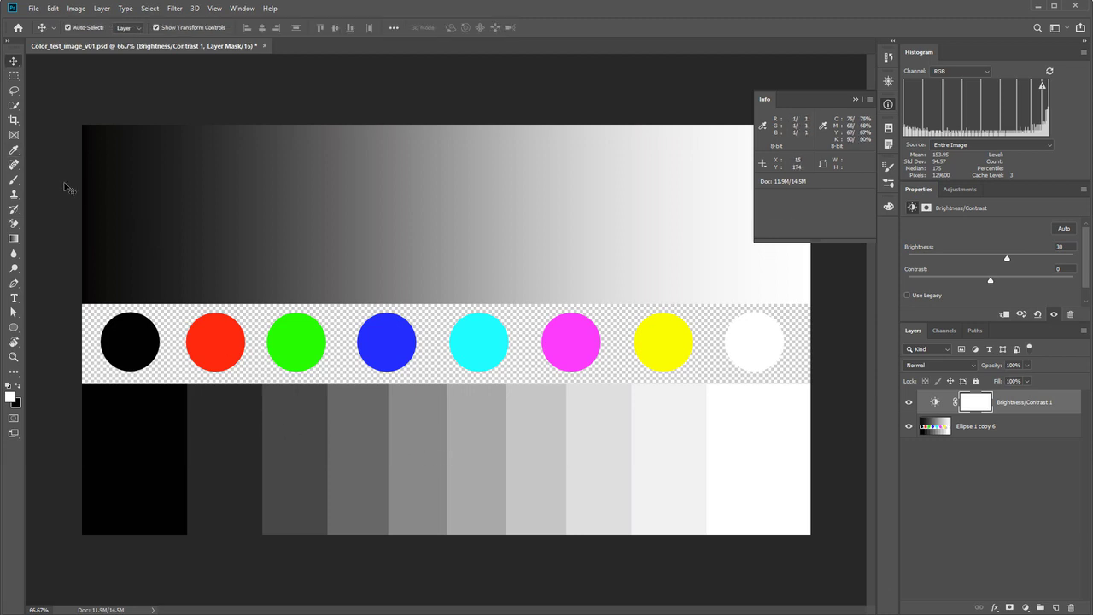
pyautogui.click(15, 155)
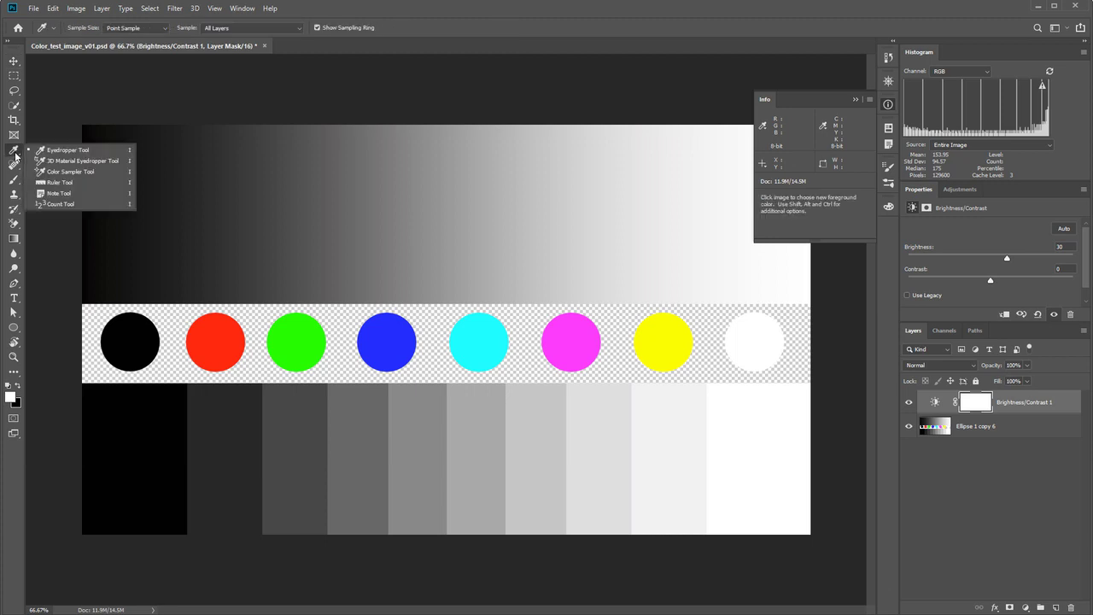
pyautogui.click(72, 174)
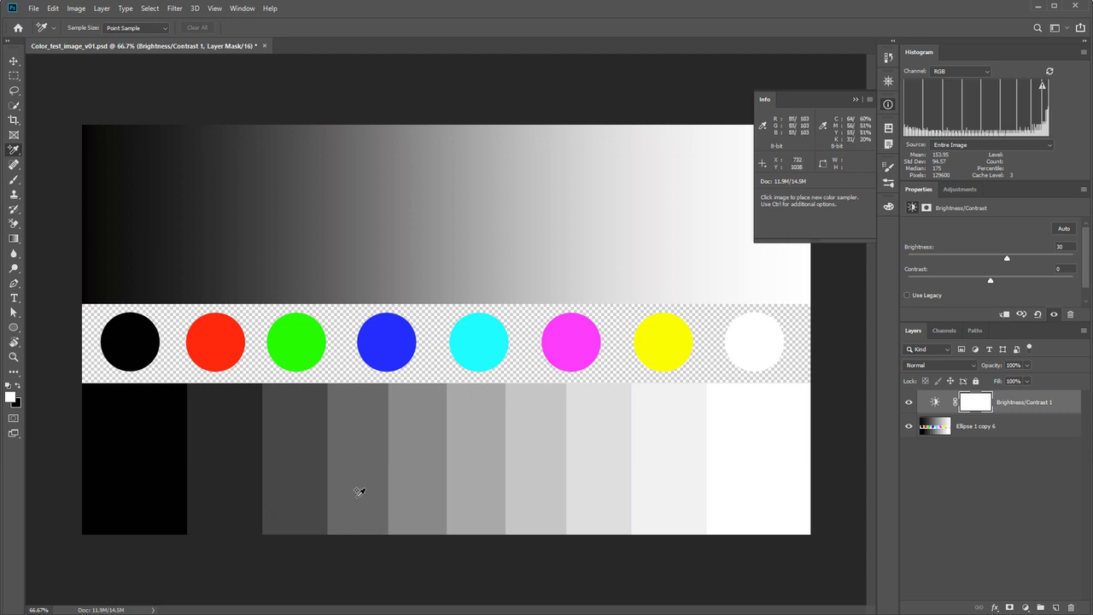
pyautogui.click(419, 455)
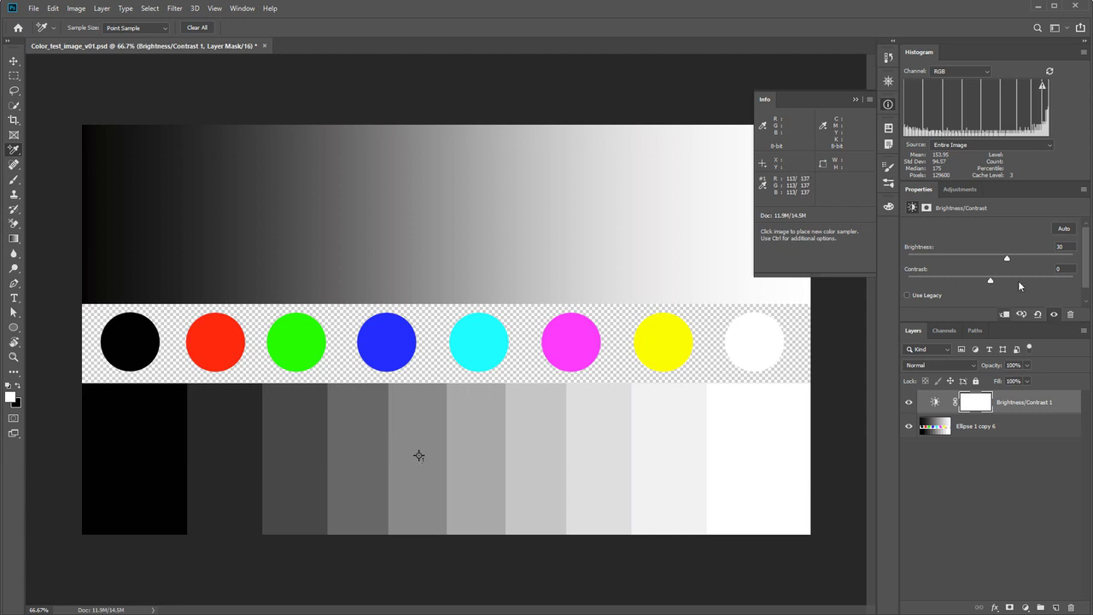
# Lower the adjustment layer's brightness to -40 and -150, and try entering -200 to test its lower limit
pyautogui.moveTo(1005, 260); pyautogui.dragTo(976, 264)
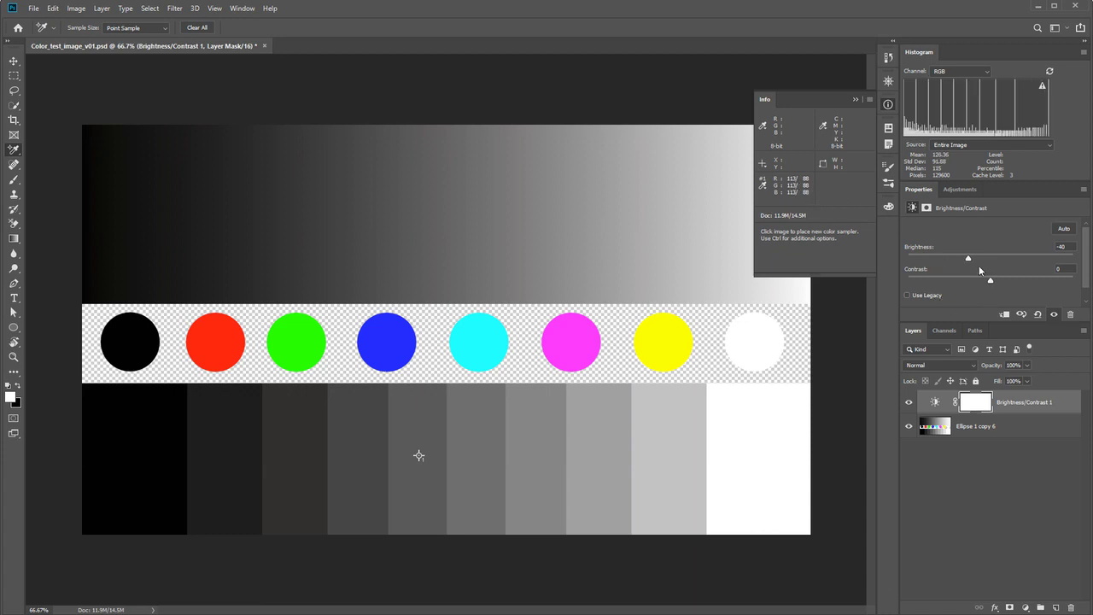
pyautogui.moveTo(968, 261); pyautogui.dragTo(906, 260)
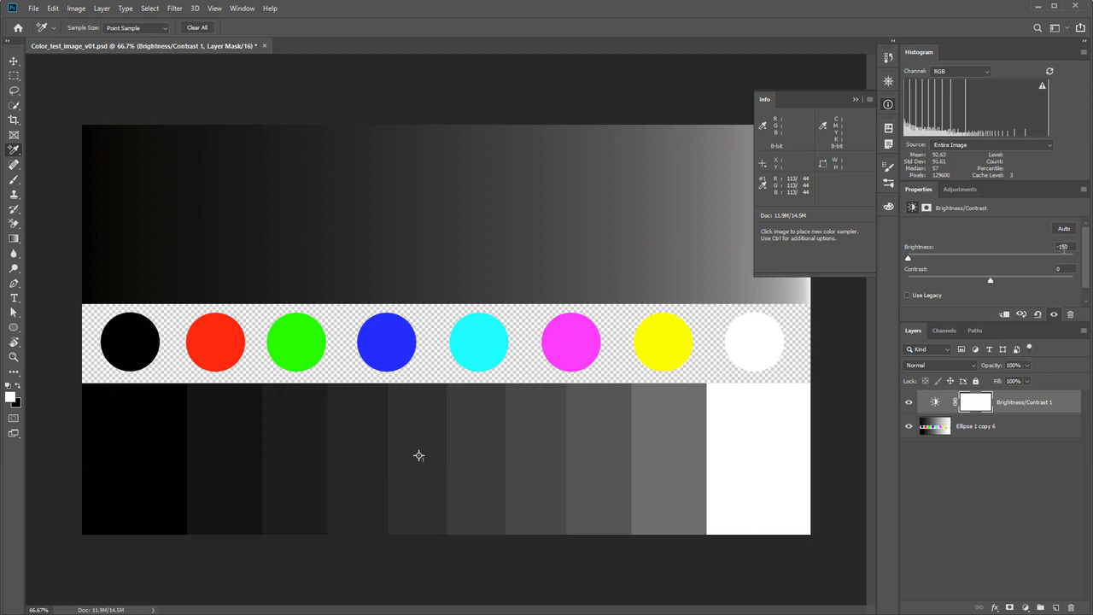
pyautogui.moveTo(1076, 249); pyautogui.dragTo(1027, 246)
pyautogui.write('-200')
pyautogui.press('Return')
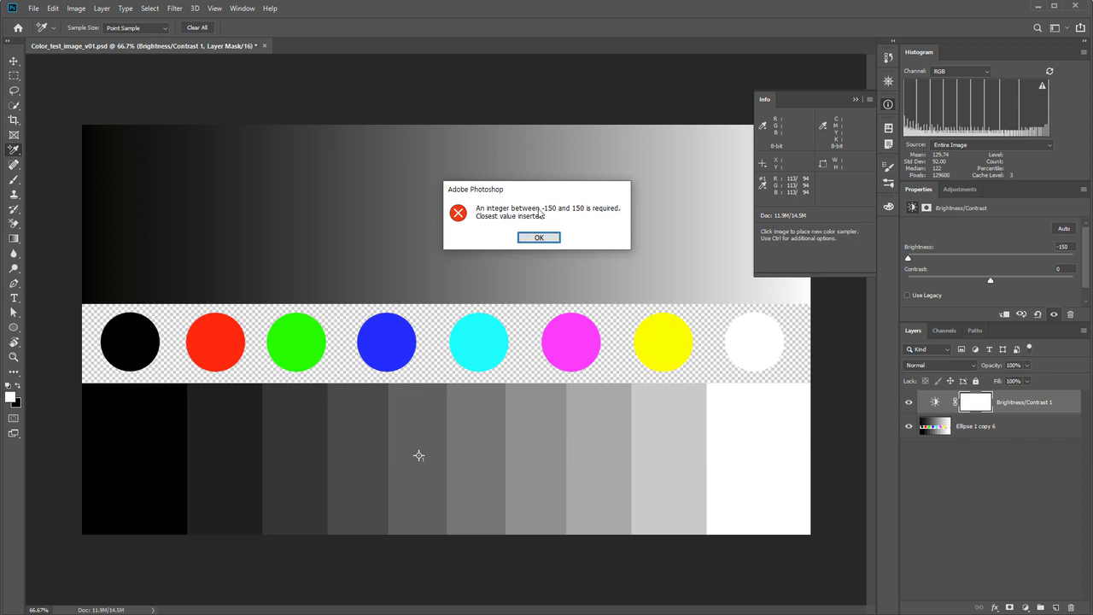
pyautogui.click(534, 237)
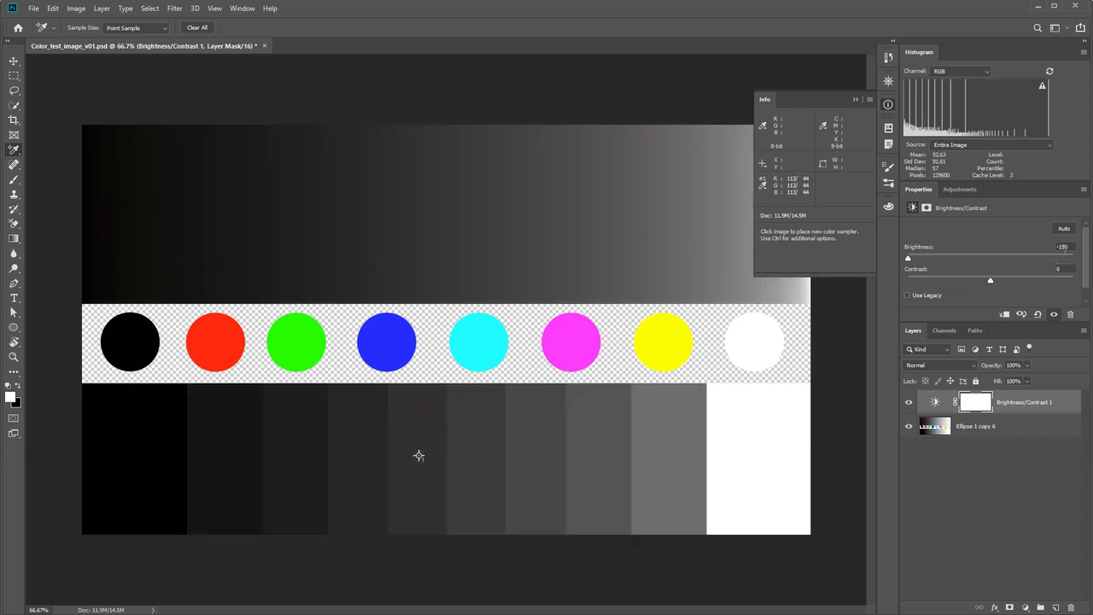
# Set the adjustment layer's brightness to 150 to compare the sampled gray values, and reset the adjustment to its defaults
pyautogui.click(1070, 247)
pyautogui.write('150')
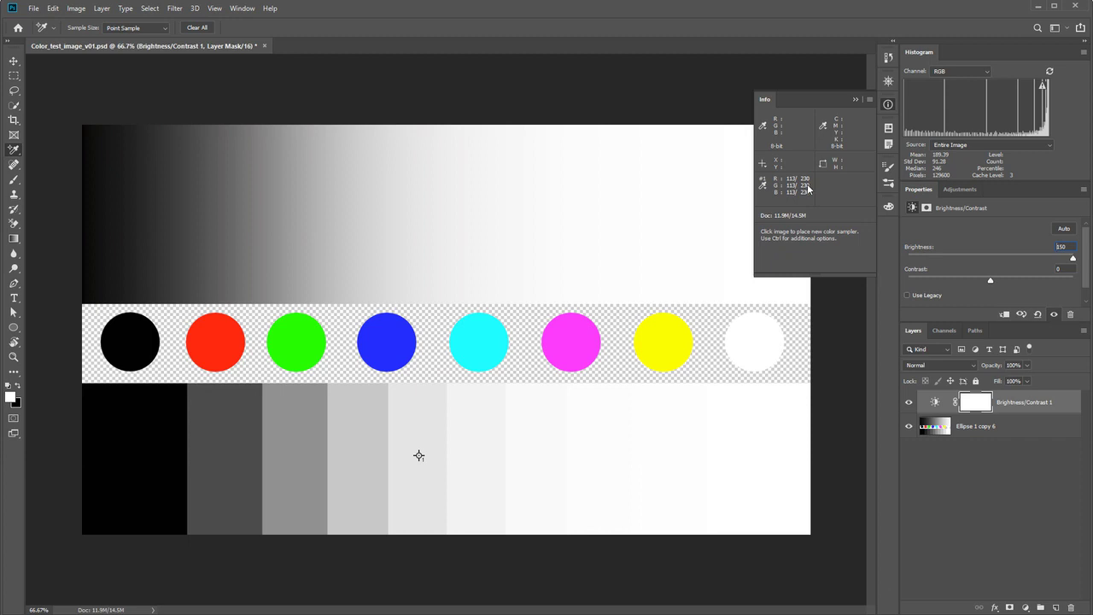
pyautogui.click(1038, 315)
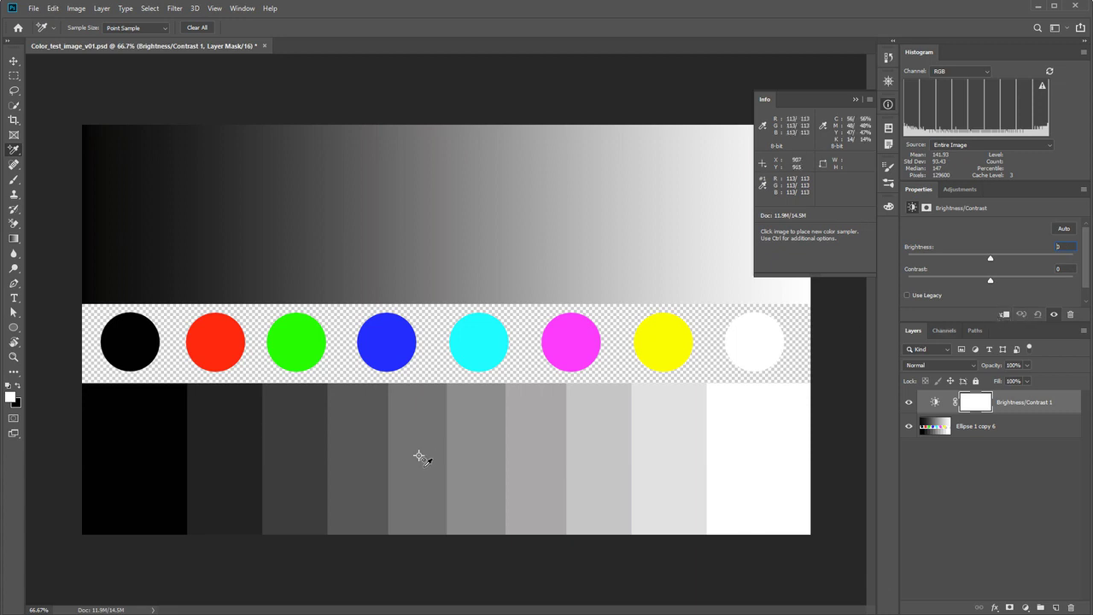
# Move the color sampler onto the black swatch and test it with the brightness at 150 and -150
pyautogui.moveTo(419, 456)
pyautogui.mouseDown()
pyautogui.moveTo(214, 463)
pyautogui.moveTo(143, 444)
pyautogui.mouseUp()
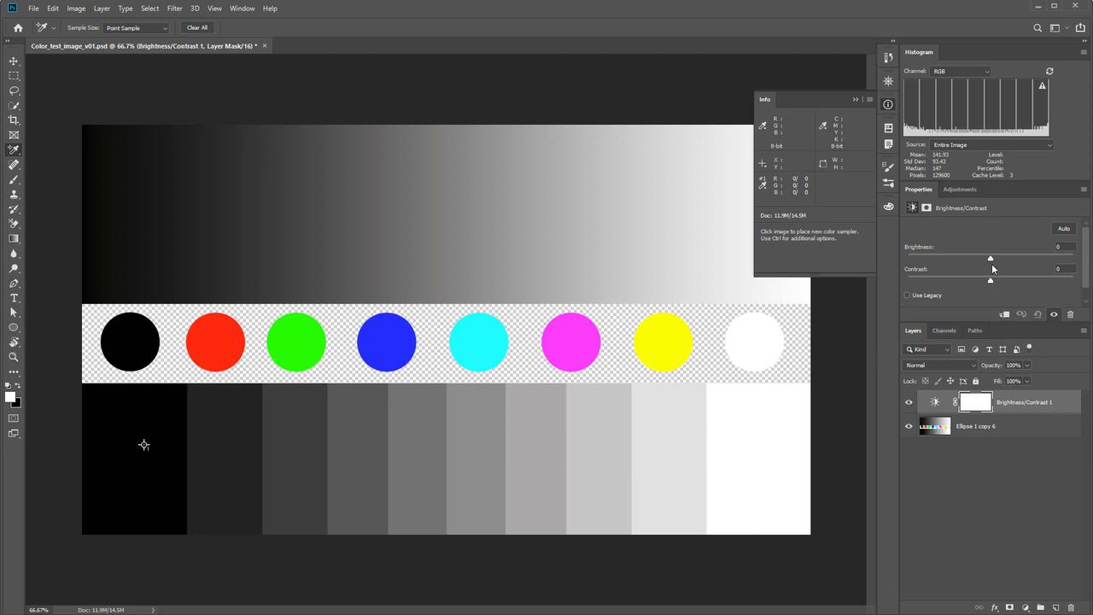
pyautogui.moveTo(992, 263); pyautogui.dragTo(1074, 260)
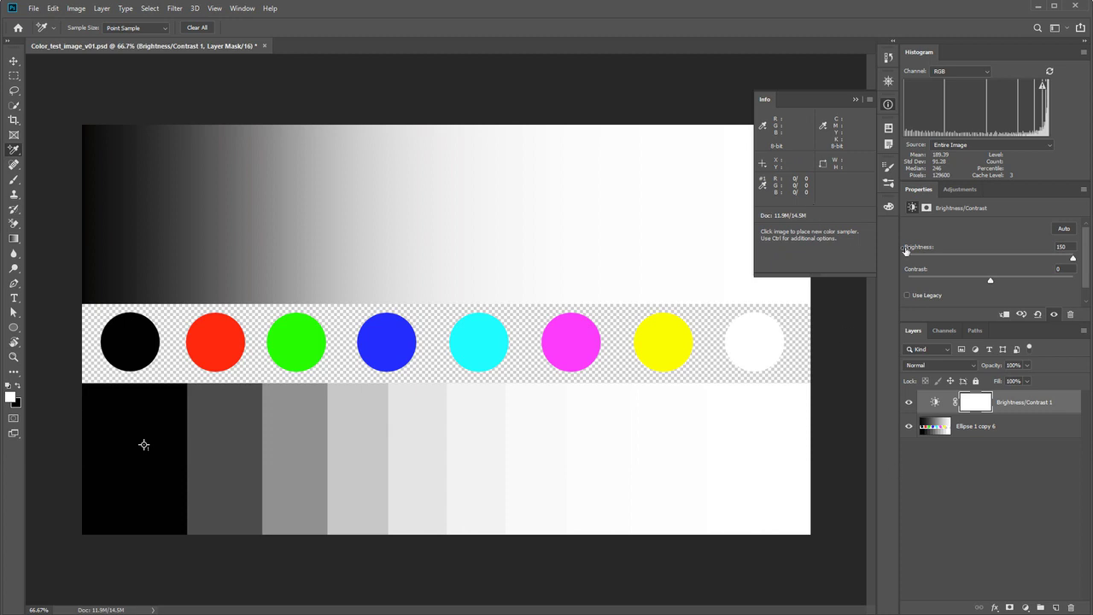
pyautogui.moveTo(1074, 263); pyautogui.dragTo(903, 263)
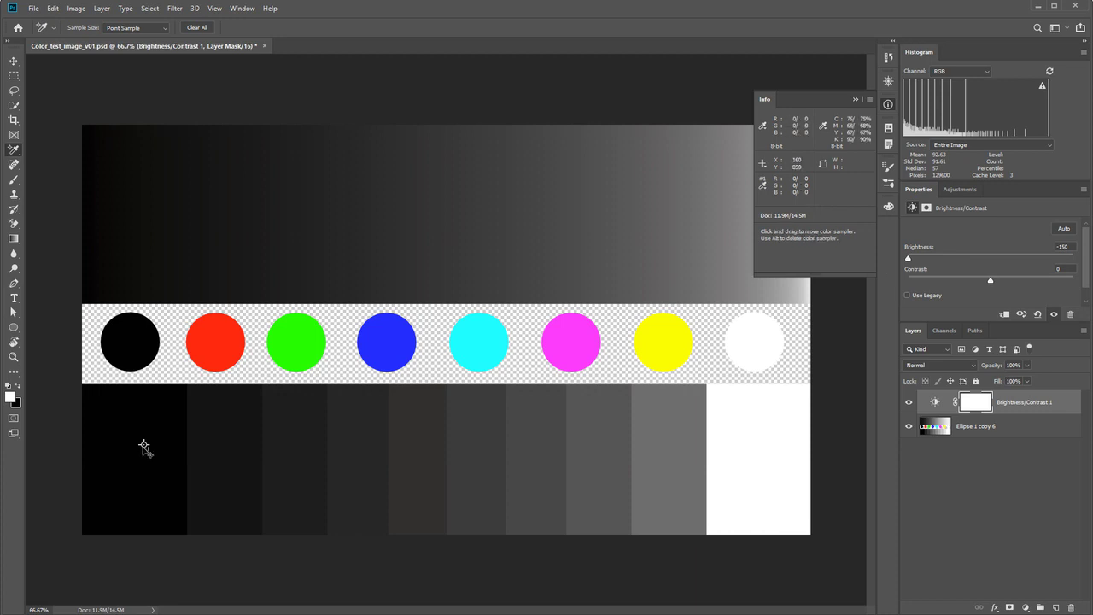
# Move the color sampler onto the white swatch, reset the adjustment, and test the brightness at 150 and -150
pyautogui.moveTo(143, 446); pyautogui.dragTo(772, 448)
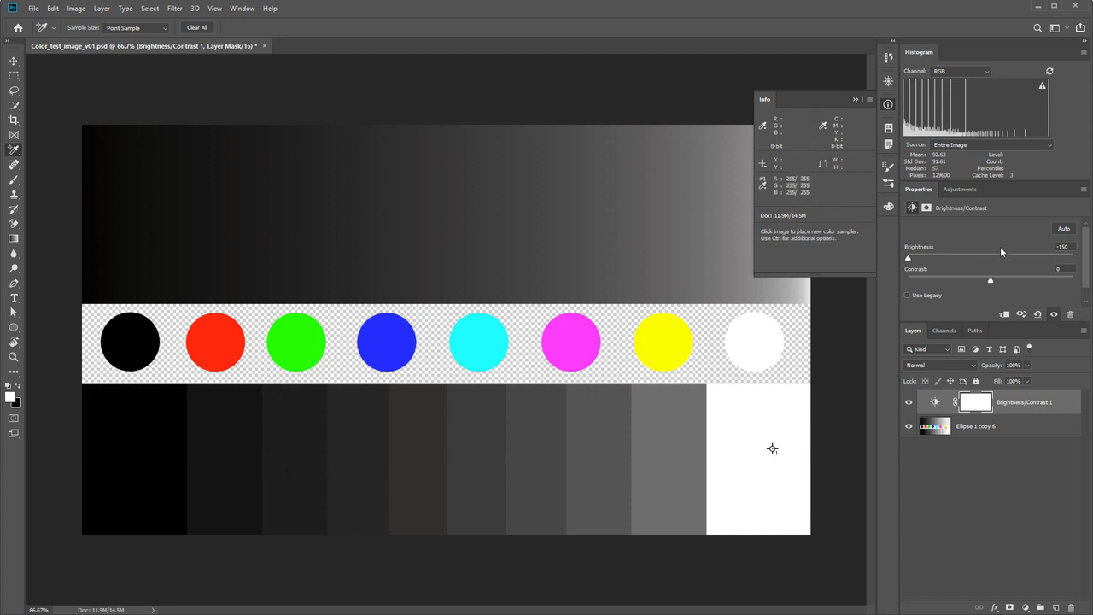
pyautogui.click(1037, 314)
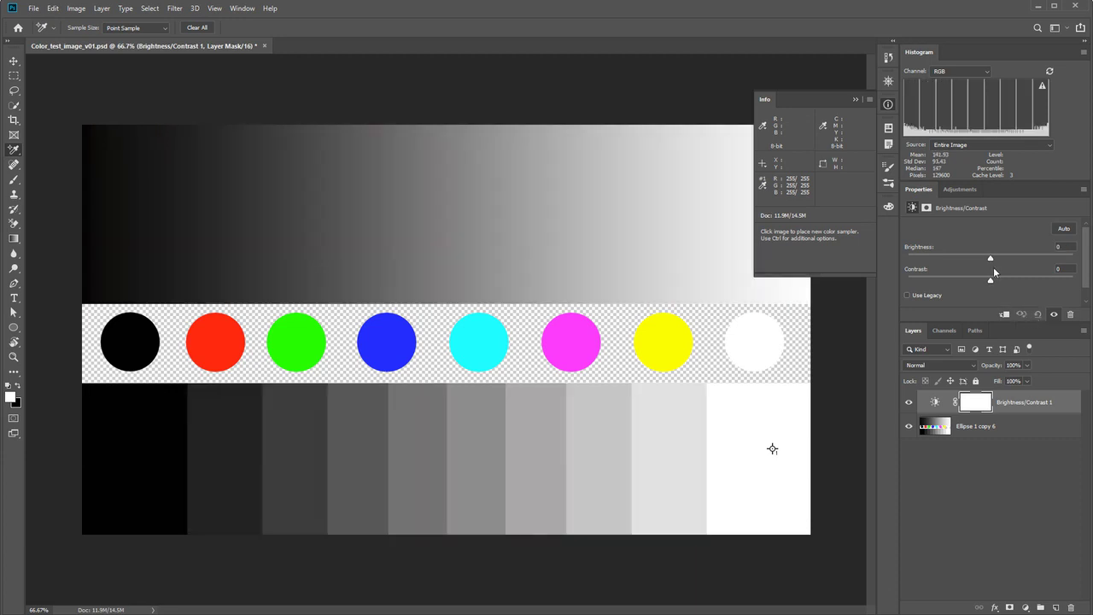
pyautogui.moveTo(1049, 262); pyautogui.dragTo(1078, 258)
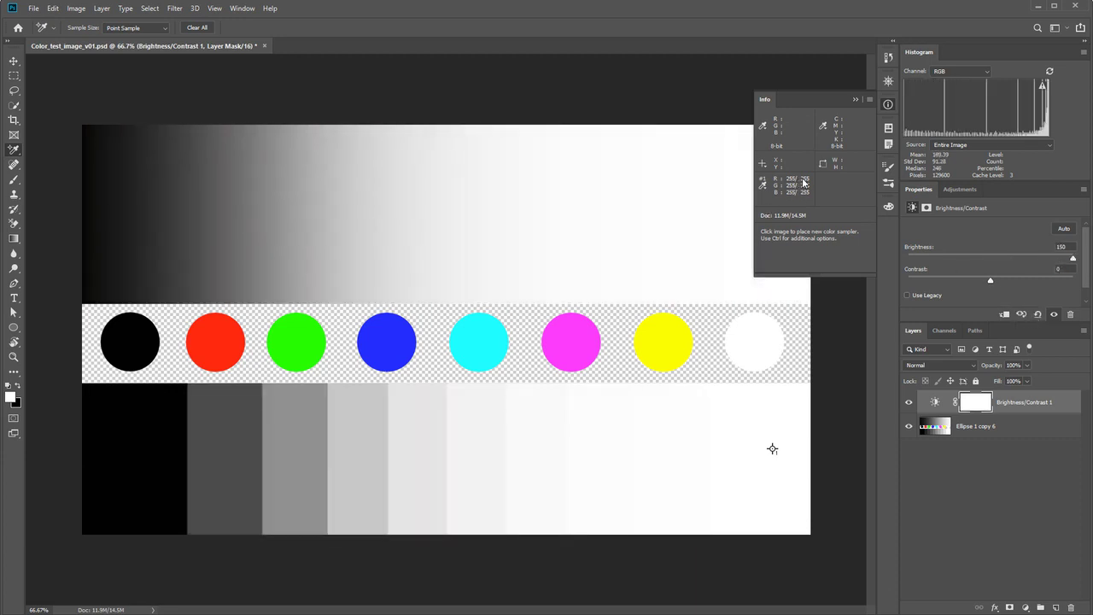
pyautogui.moveTo(1072, 258); pyautogui.dragTo(863, 265)
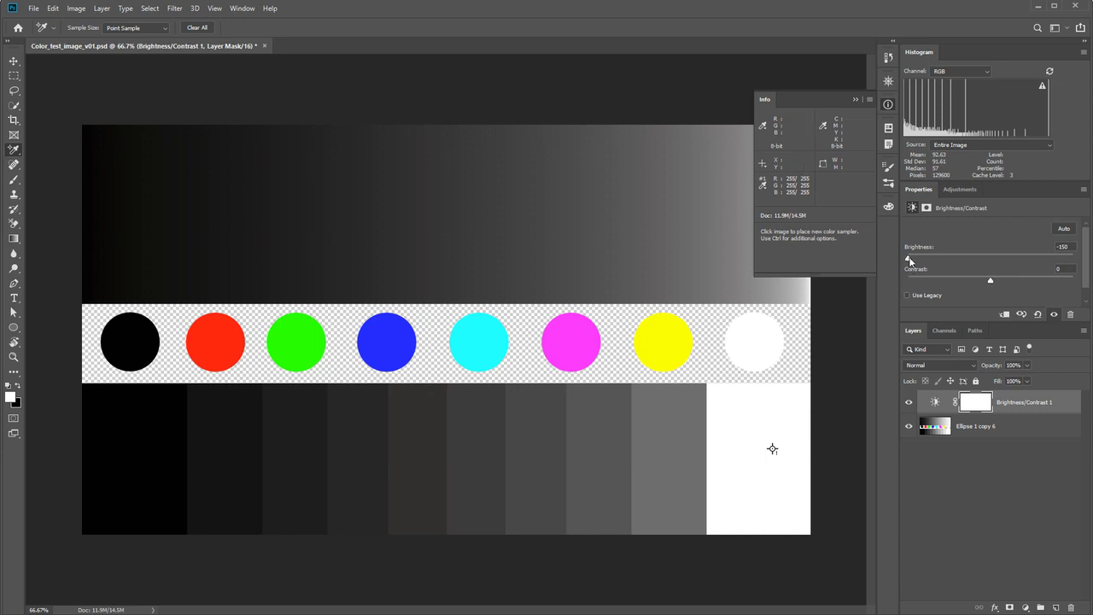
# Vary the brightness between -29 and -150 to watch the histogram, and reset the Brightness/Contrast adjustment to its defaults
pyautogui.moveTo(910, 260); pyautogui.dragTo(974, 267)
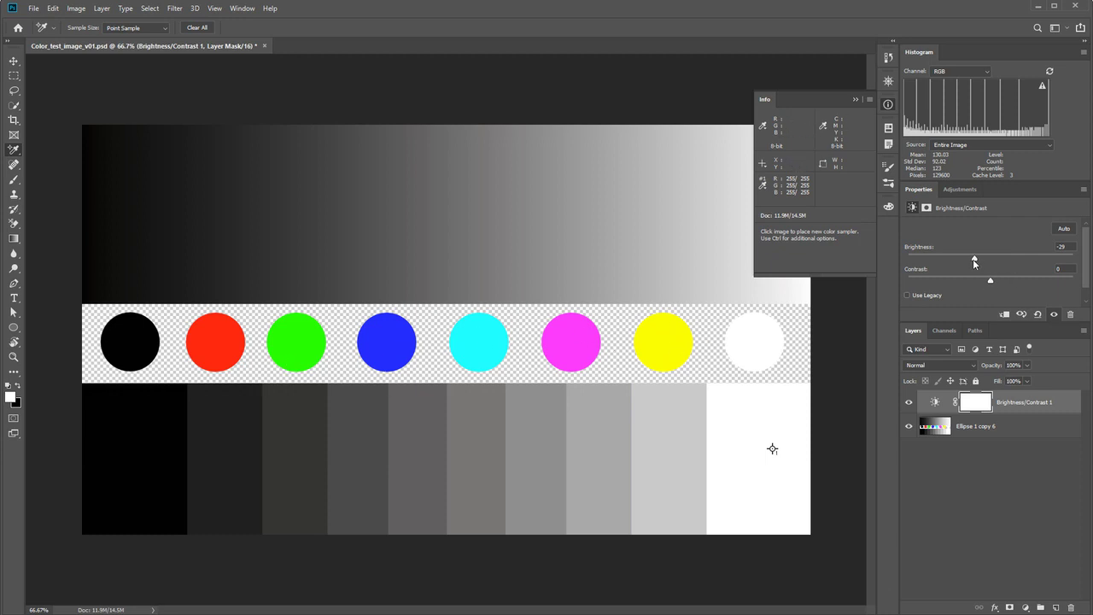
pyautogui.moveTo(975, 258); pyautogui.dragTo(898, 259)
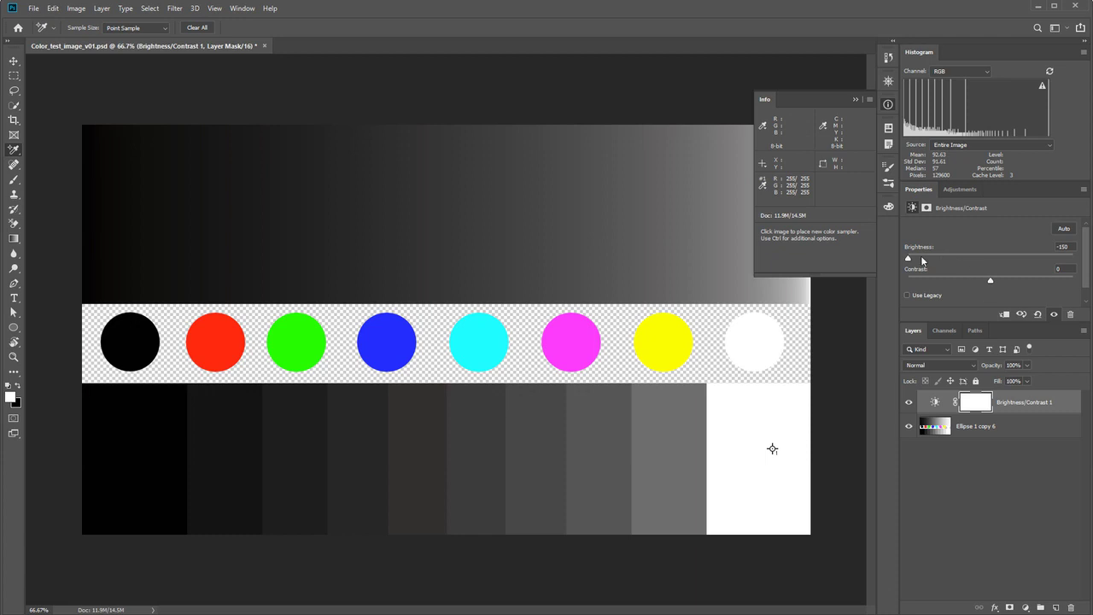
pyautogui.moveTo(909, 257); pyautogui.dragTo(879, 260)
pyautogui.moveTo(1002, 260)
pyautogui.mouseDown()
pyautogui.moveTo(1047, 260)
pyautogui.moveTo(874, 262)
pyautogui.moveTo(1079, 260)
pyautogui.moveTo(990, 258)
pyautogui.mouseUp()
pyautogui.click(1038, 315)
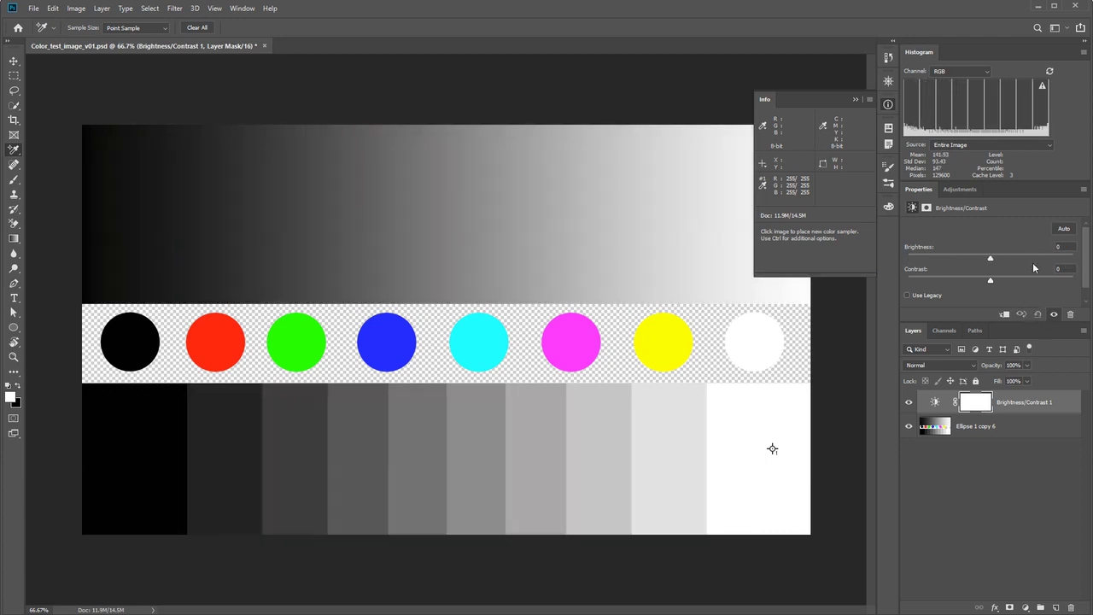
# Enable Use Legacy, set the brightness to 100, and move the color sampler from the white swatch onto the black swatch
pyautogui.click(907, 295)
pyautogui.moveTo(991, 257); pyautogui.dragTo(1073, 258)
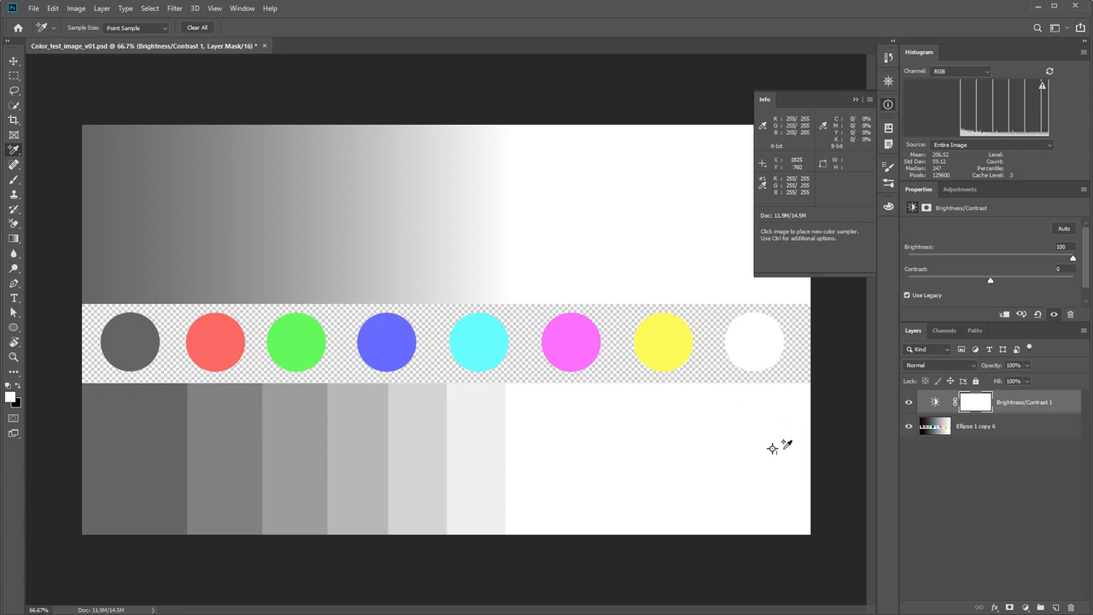
pyautogui.moveTo(698, 454); pyautogui.dragTo(143, 461)
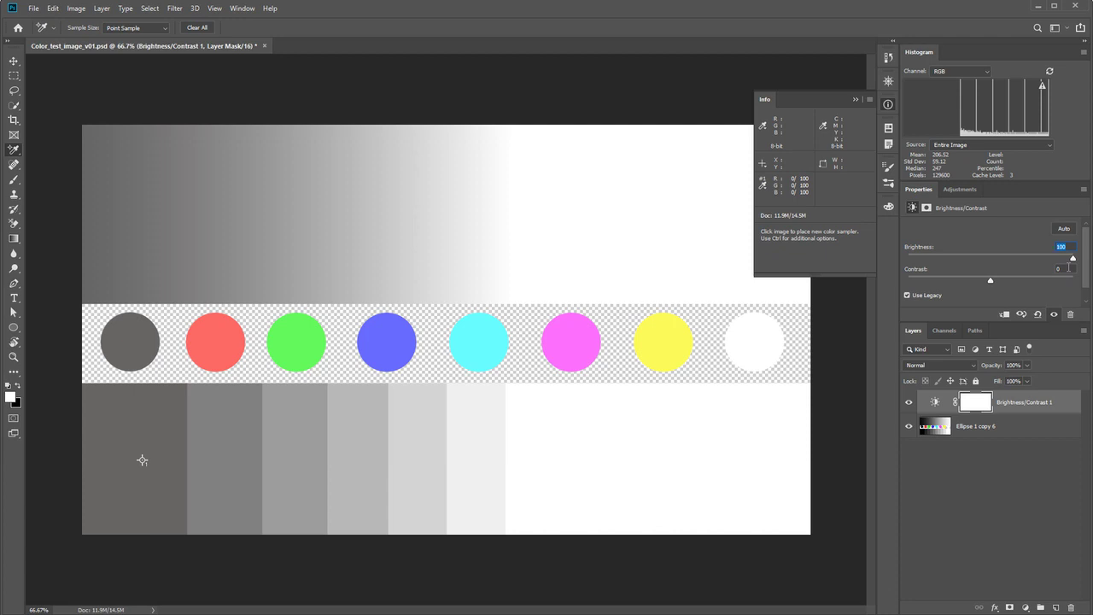
# Try a legacy brightness of 150, test values of 98 and -100 on the black swatch, and reset the adjustment
pyautogui.write('150')
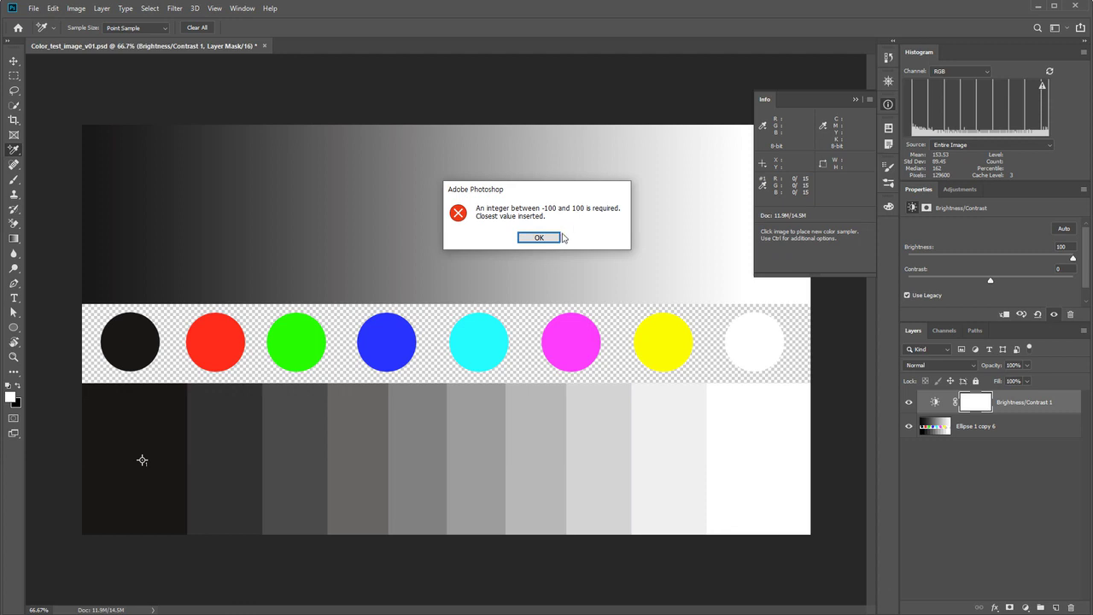
pyautogui.click(539, 237)
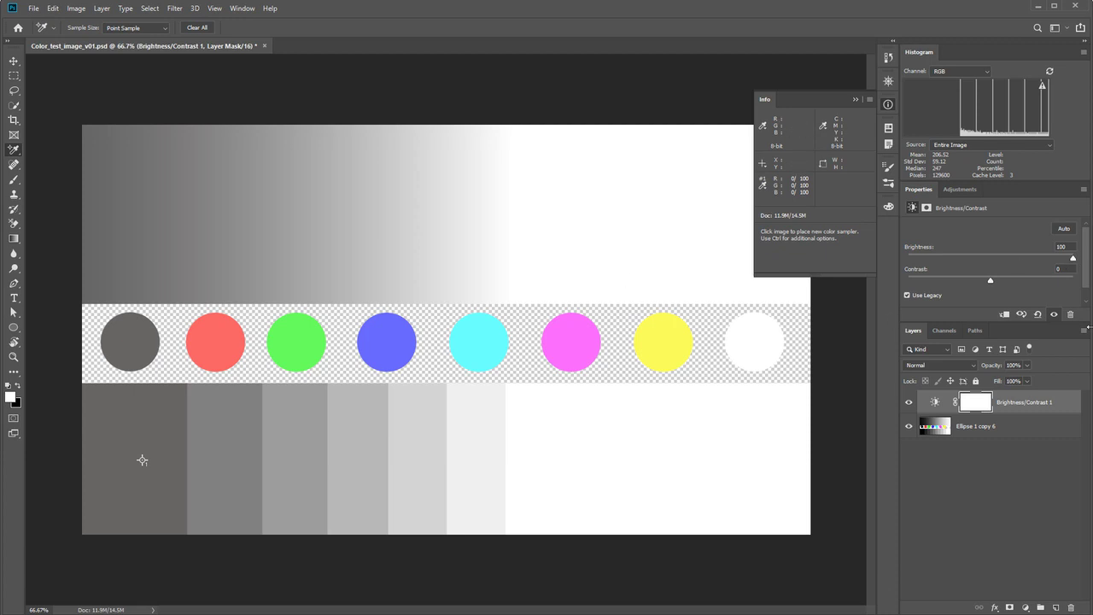
pyautogui.moveTo(1073, 259); pyautogui.dragTo(1070, 260)
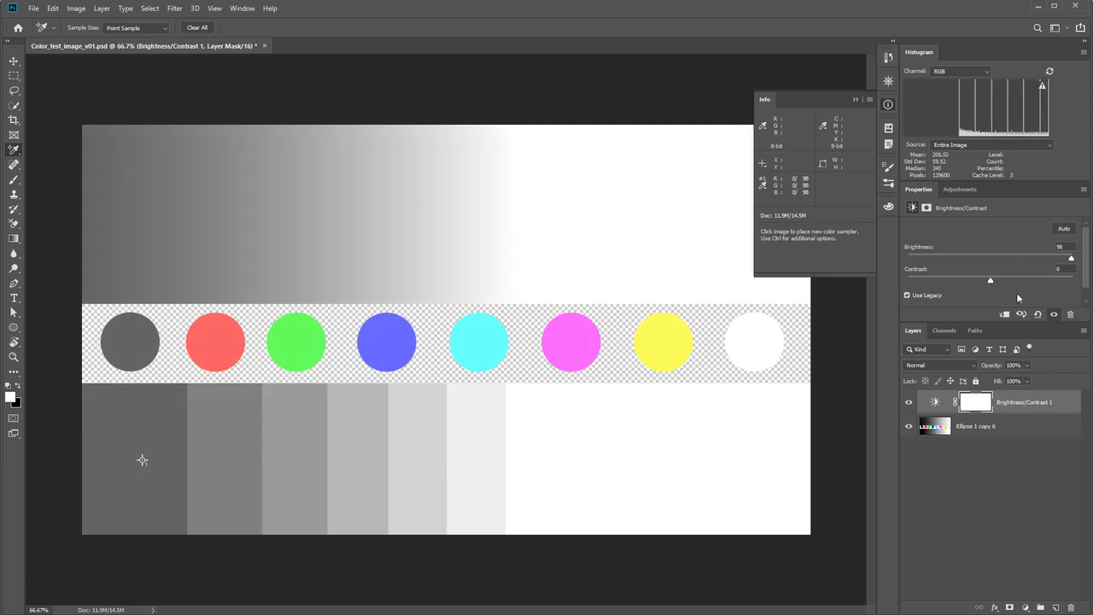
pyautogui.moveTo(1073, 261); pyautogui.dragTo(877, 273)
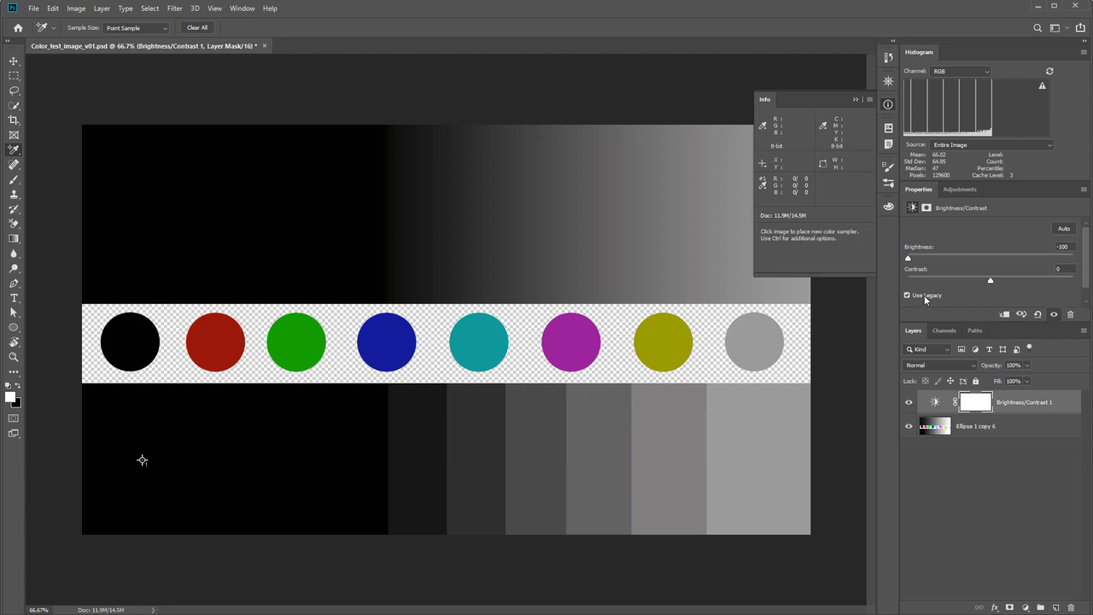
pyautogui.click(1035, 315)
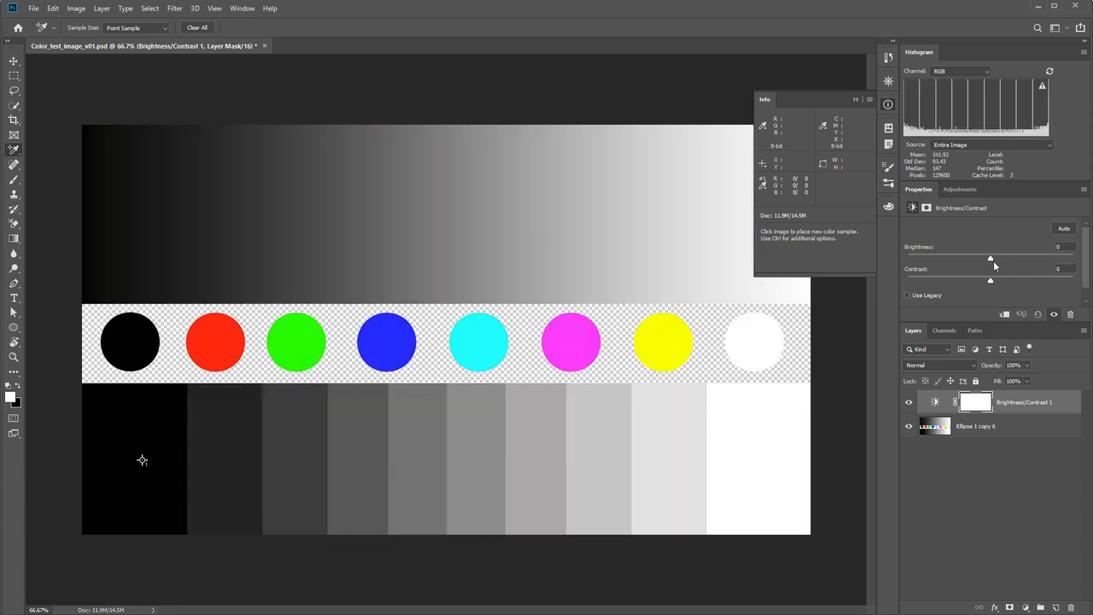
# Compare the test image and histogram at brightness -100 with Use Legacy off and on
pyautogui.moveTo(993, 259); pyautogui.dragTo(893, 262)
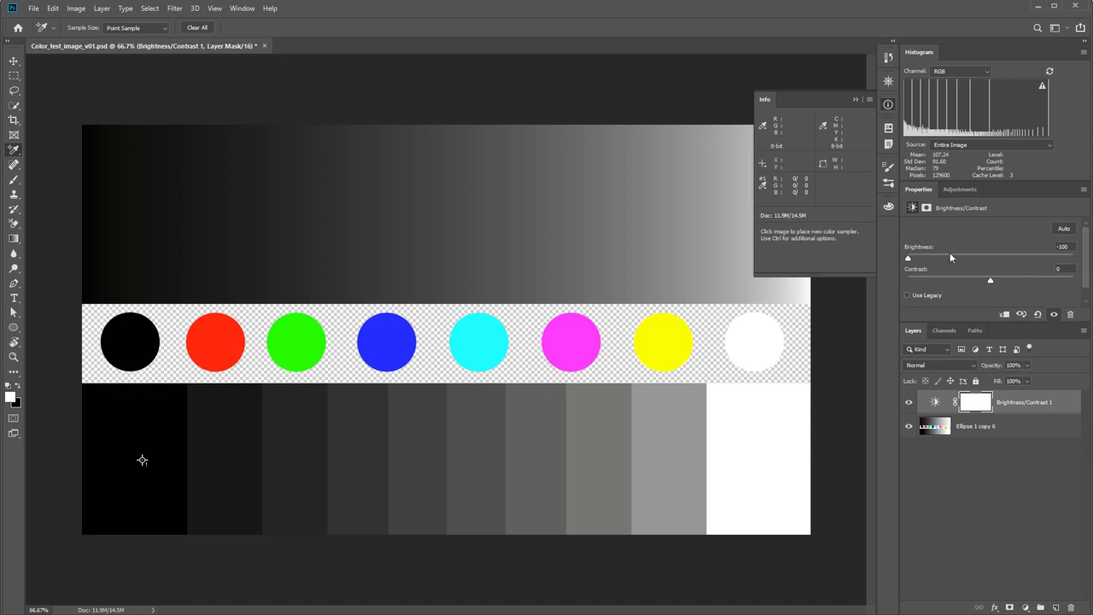
pyautogui.moveTo(908, 260)
pyautogui.mouseDown()
pyautogui.moveTo(1074, 259)
pyautogui.moveTo(906, 265)
pyautogui.mouseUp()
pyautogui.moveTo(921, 263)
pyautogui.mouseDown()
pyautogui.moveTo(910, 264)
pyautogui.moveTo(1059, 265)
pyautogui.moveTo(910, 265)
pyautogui.mouseUp()
pyautogui.click(917, 295)
pyautogui.moveTo(992, 263); pyautogui.dragTo(877, 265)
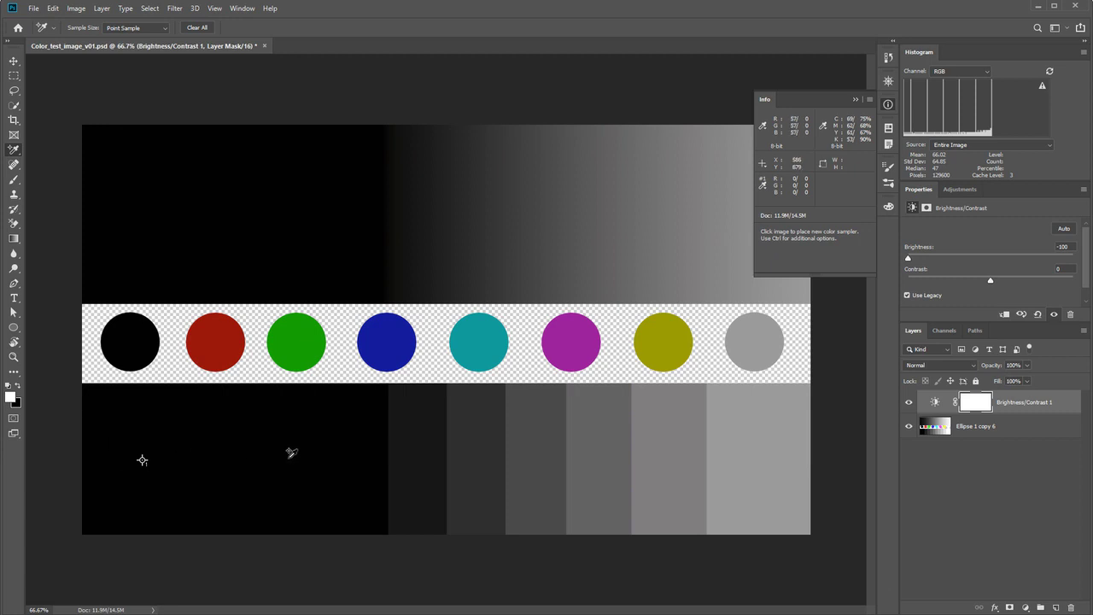
# Sample the black and dark gray swatches at legacy brightness -100, and turn Use Legacy off
pyautogui.moveTo(143, 461)
pyautogui.mouseDown()
pyautogui.moveTo(371, 462)
pyautogui.moveTo(139, 459)
pyautogui.mouseUp()
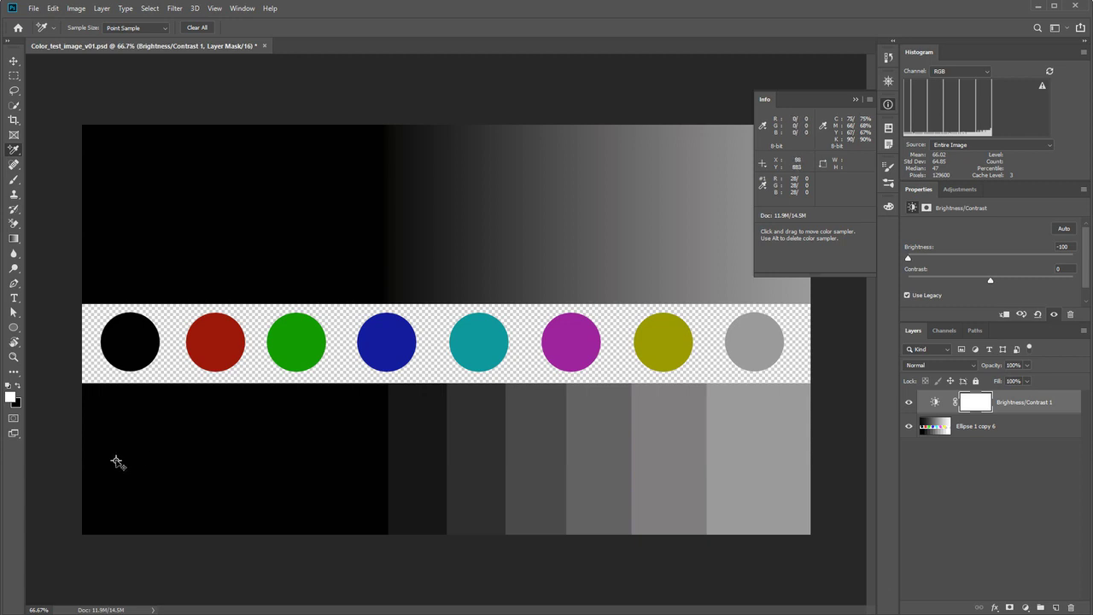
pyautogui.moveTo(213, 463); pyautogui.dragTo(136, 466)
pyautogui.click(918, 297)
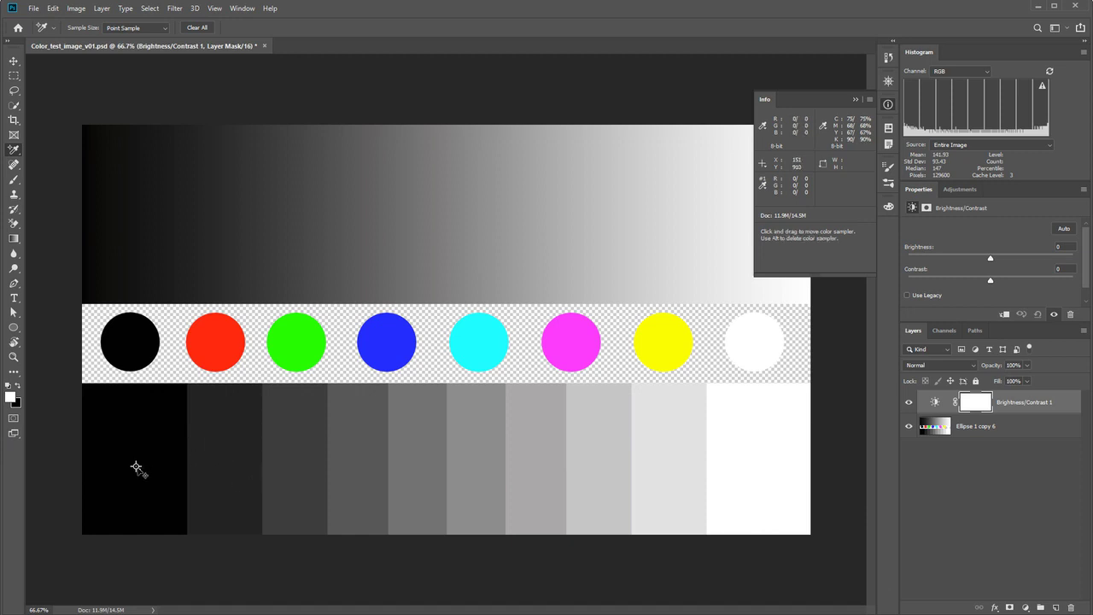
# Move the color sampler onto the dark gray second swatch and compare brightness -150 without Use Legacy and -100 with it
pyautogui.moveTo(136, 467); pyautogui.dragTo(223, 465)
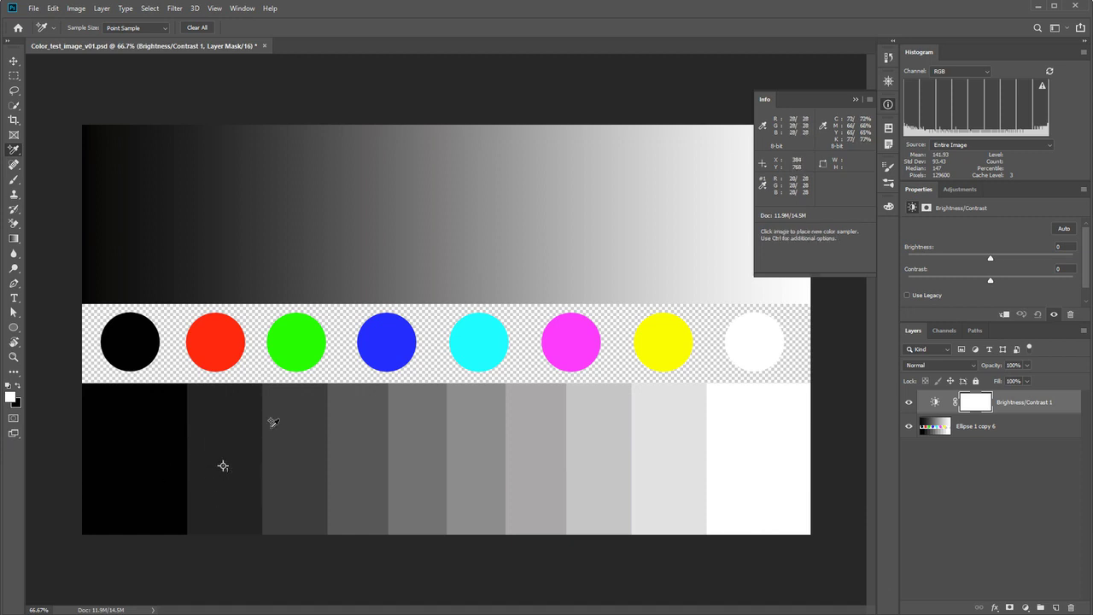
pyautogui.moveTo(990, 258); pyautogui.dragTo(889, 261)
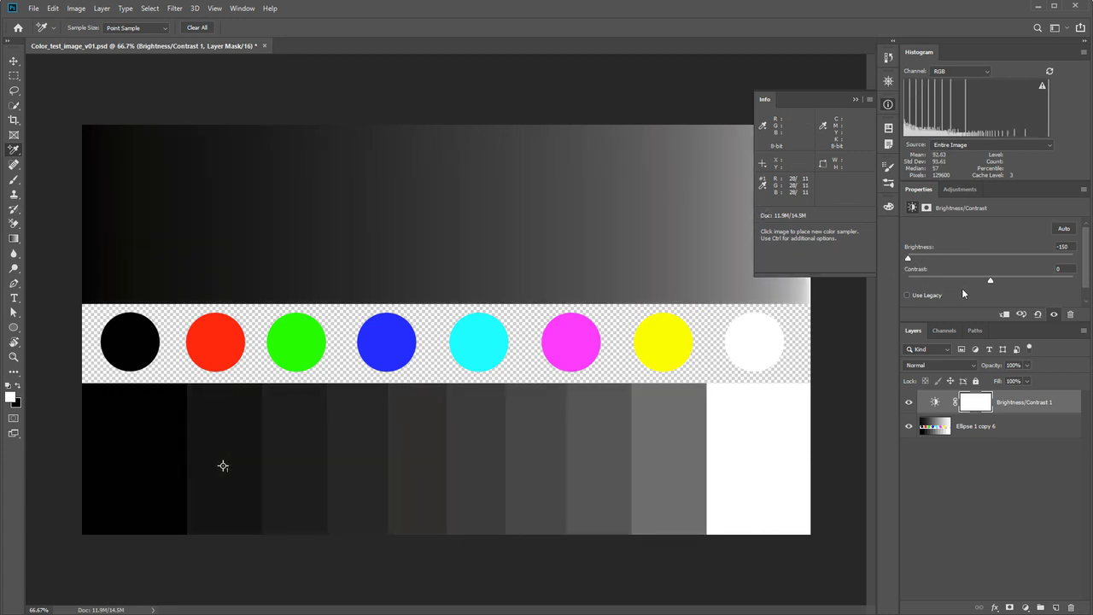
pyautogui.click(920, 294)
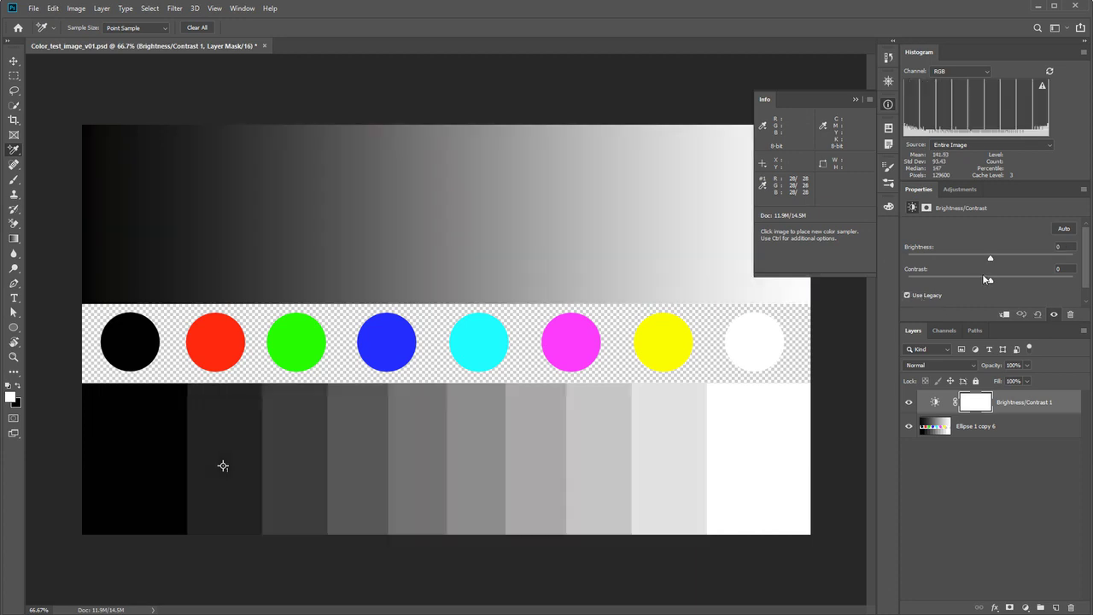
pyautogui.moveTo(991, 259); pyautogui.dragTo(775, 255)
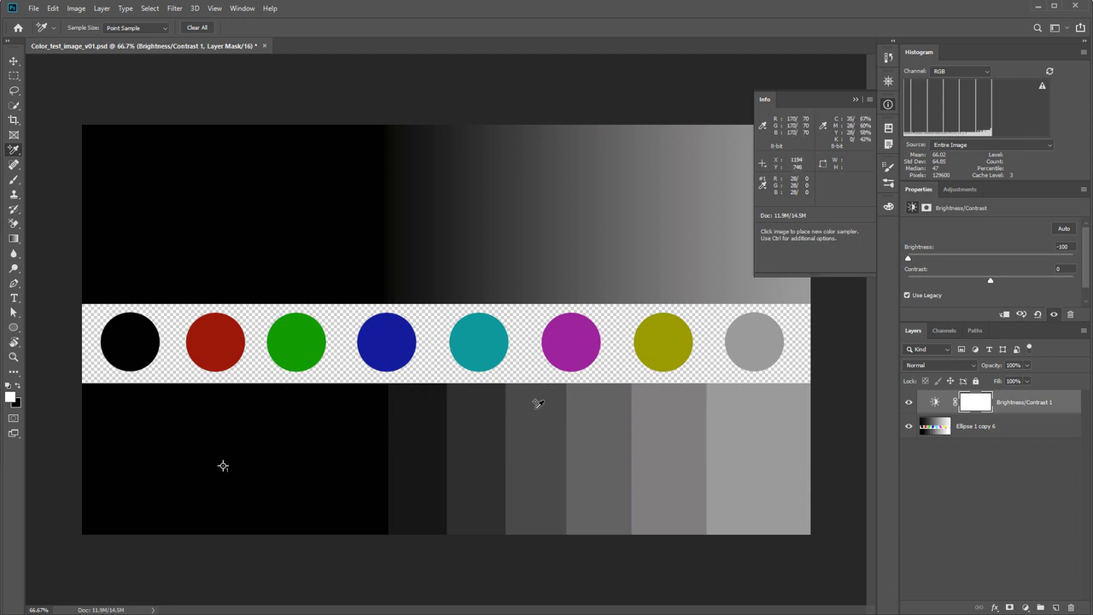
# Raise the legacy brightness to 100 to check the sampled grays, and reset the adjustment to its defaults
pyautogui.click(909, 258)
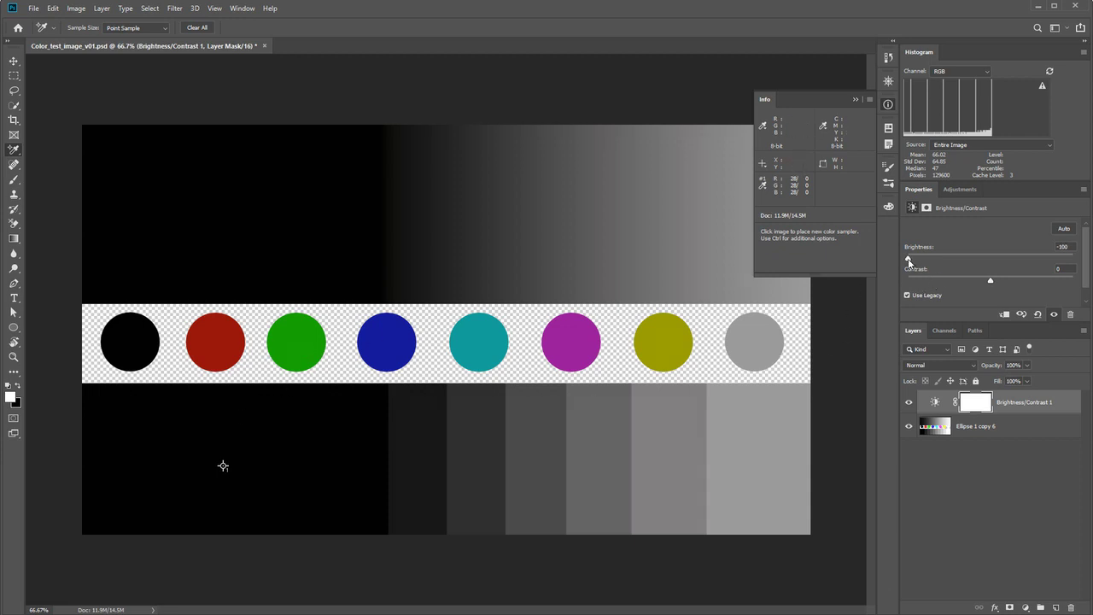
pyautogui.moveTo(918, 263); pyautogui.dragTo(1086, 265)
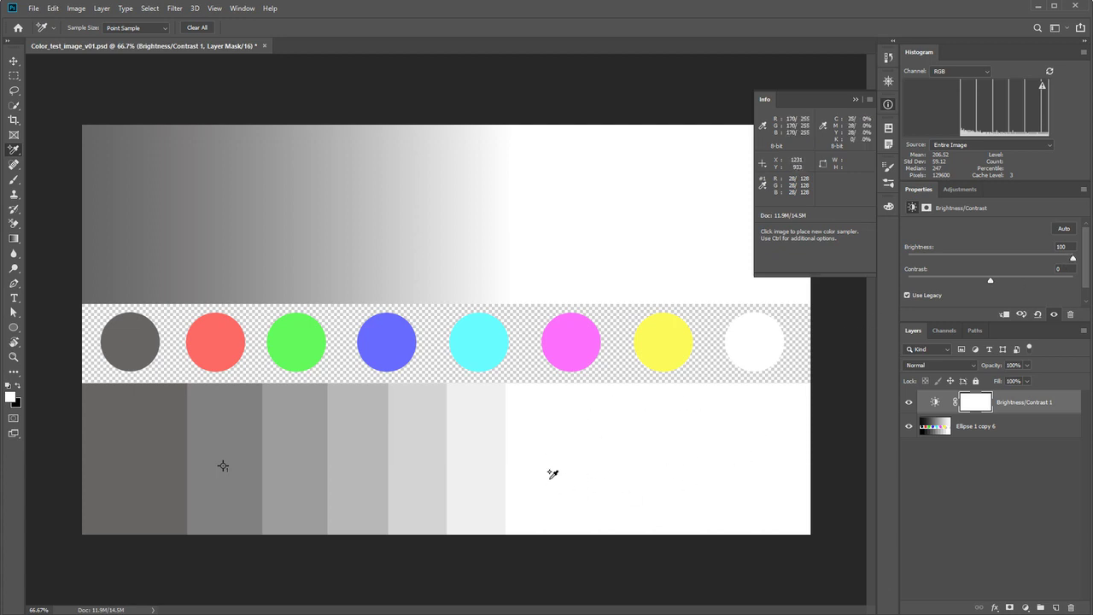
pyautogui.click(1038, 314)
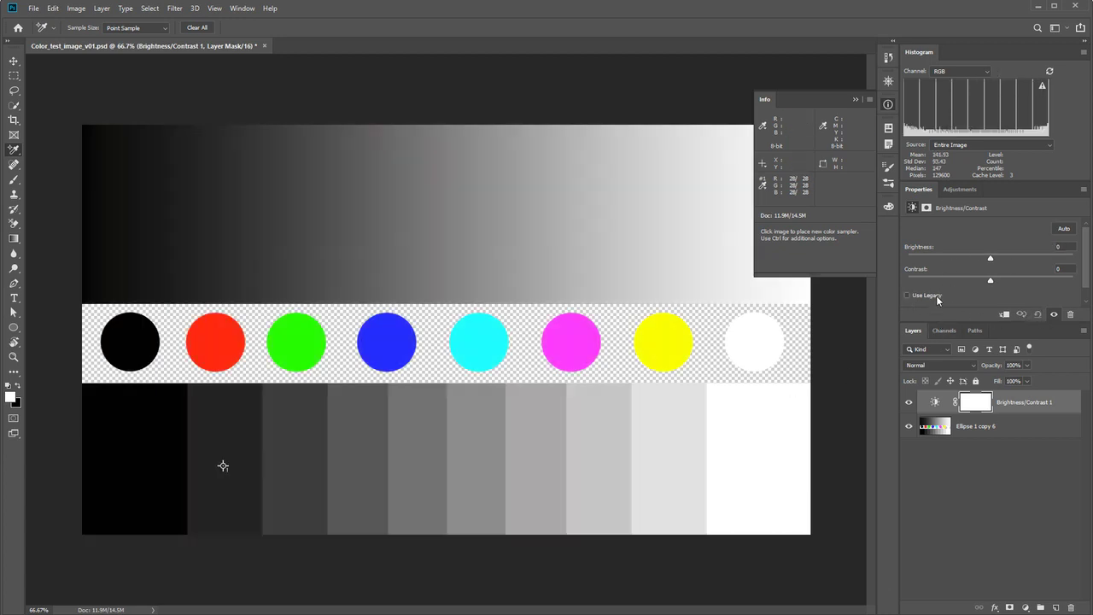
# Compare brightness 100 with Use Legacy off and on, followed by -100 with it on and -150 with it off
pyautogui.moveTo(993, 257); pyautogui.dragTo(1073, 258)
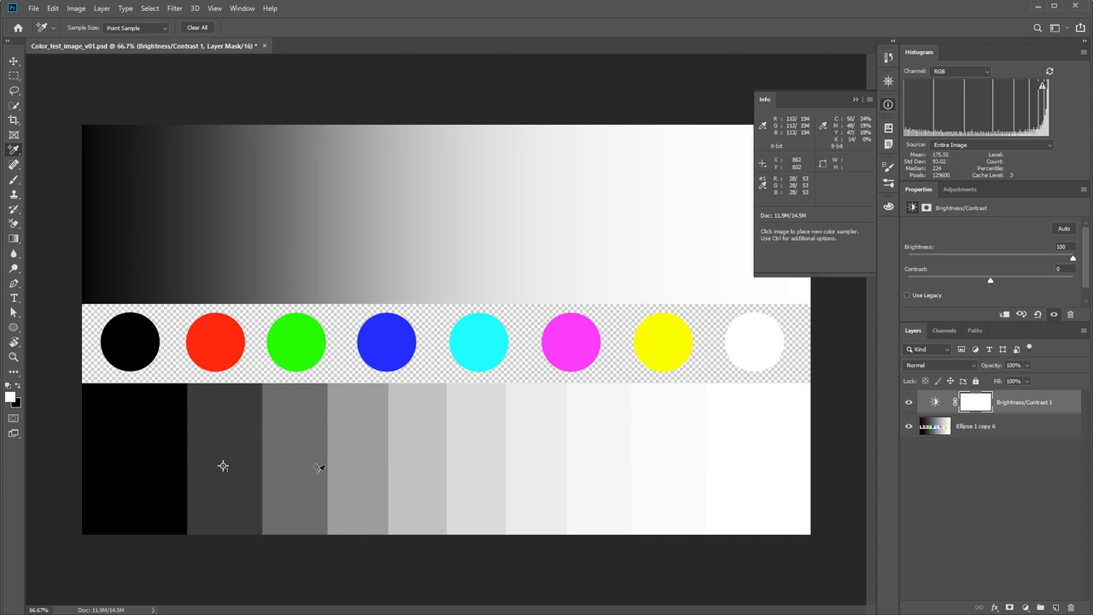
pyautogui.click(934, 294)
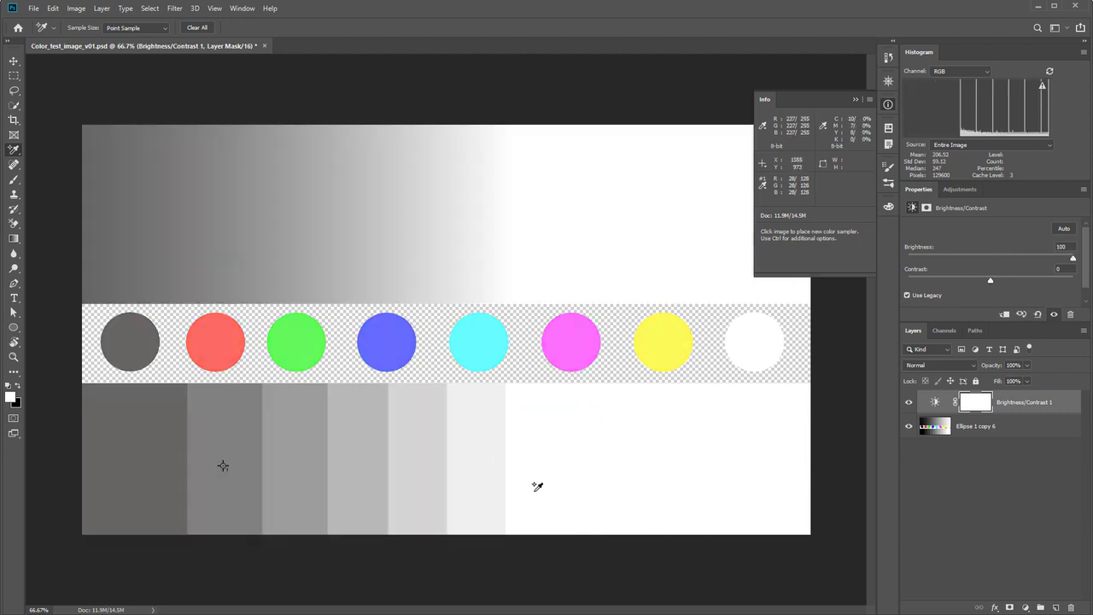
pyautogui.moveTo(1073, 258); pyautogui.dragTo(772, 262)
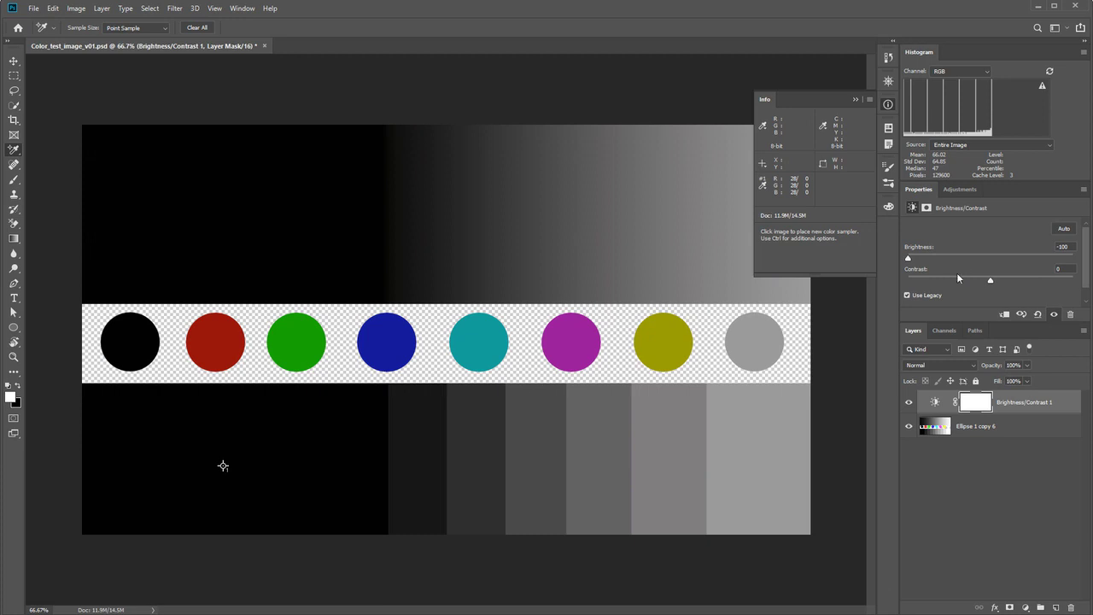
pyautogui.click(932, 298)
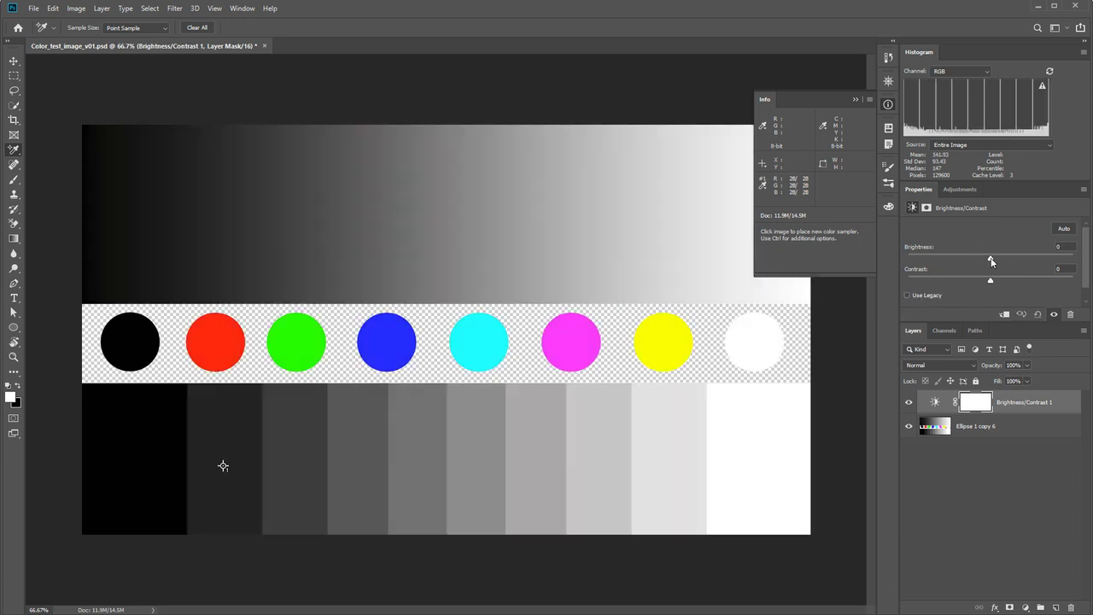
pyautogui.moveTo(990, 259); pyautogui.dragTo(852, 266)
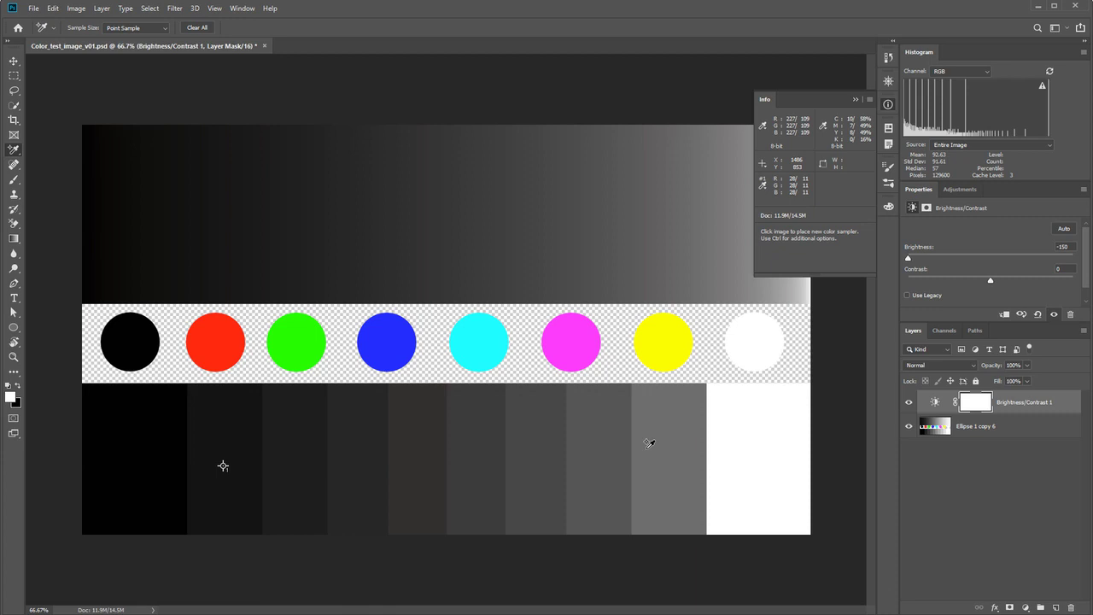
# Open children-3471580_1920.jpg from the Sample_Files_PART2 folder as a separate document and fit it to the window
pyautogui.press('v')
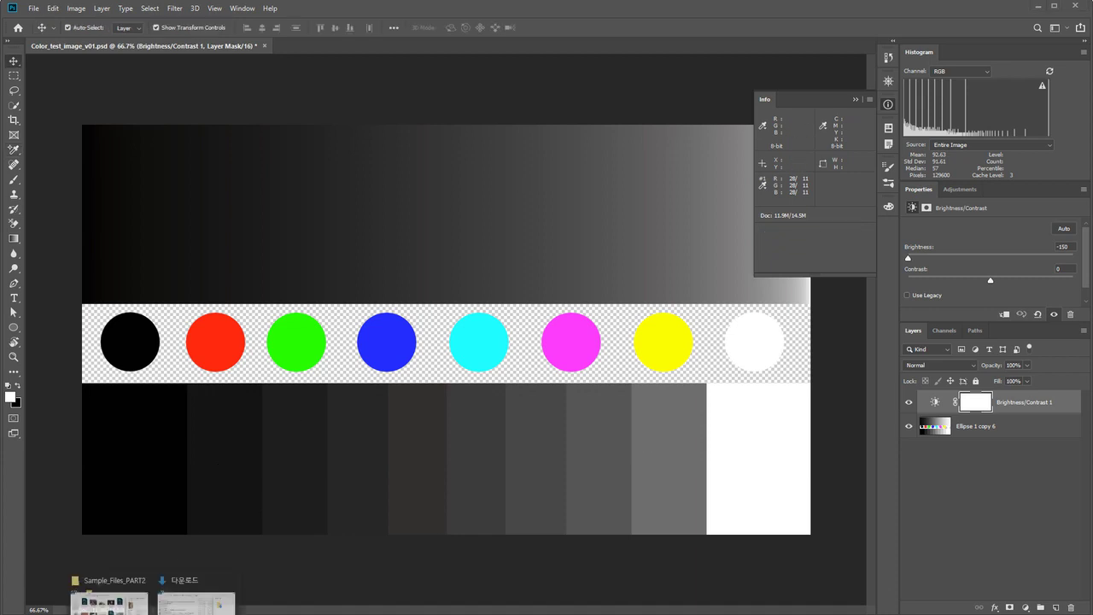
pyautogui.click(110, 597)
pyautogui.moveTo(745, 341); pyautogui.dragTo(397, 48)
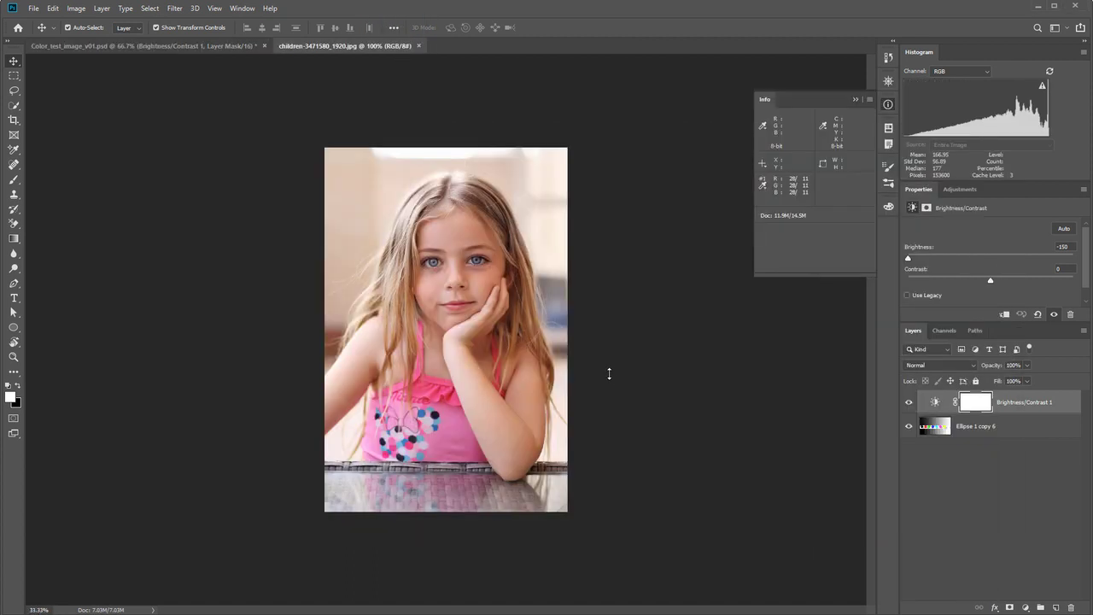
pyautogui.hotkey('ctrl', '0')
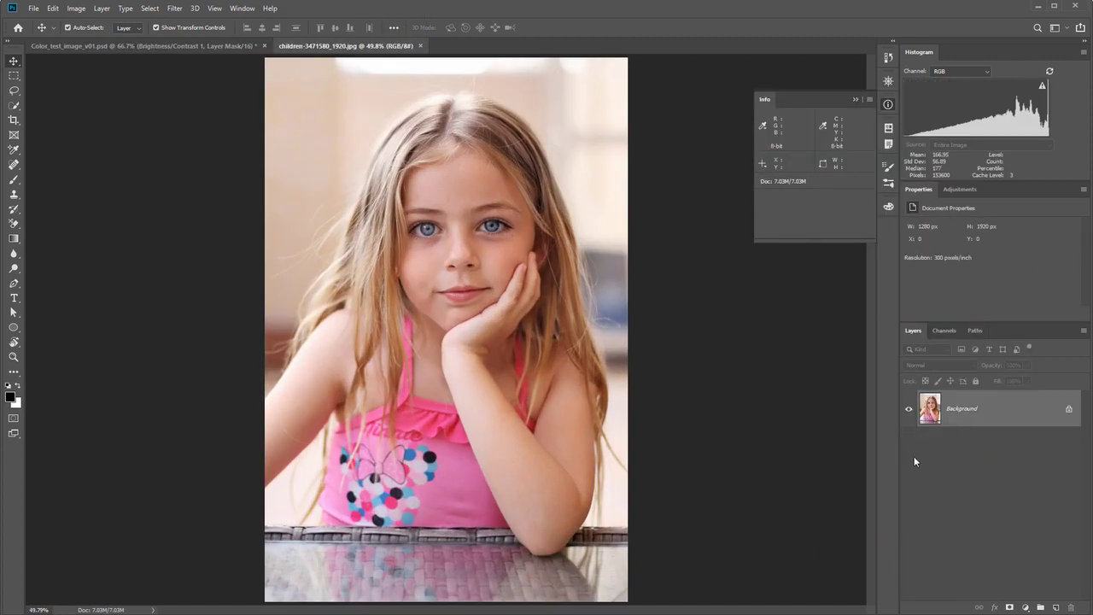
# Add a Brightness/Contrast adjustment layer above the photo and set the histogram channel to RGB
pyautogui.click(952, 188)
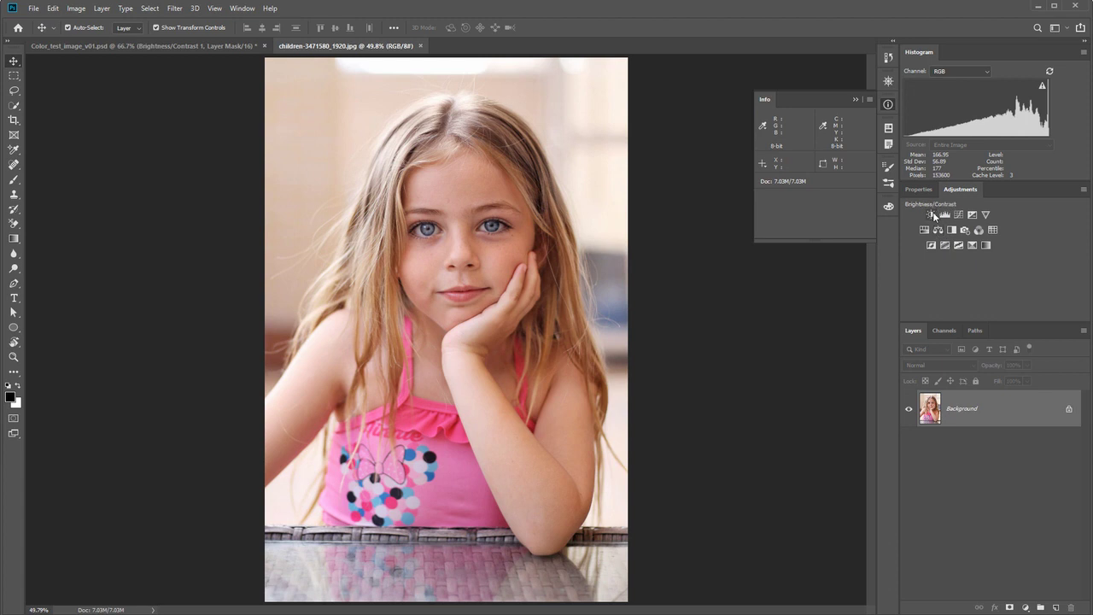
pyautogui.click(934, 225)
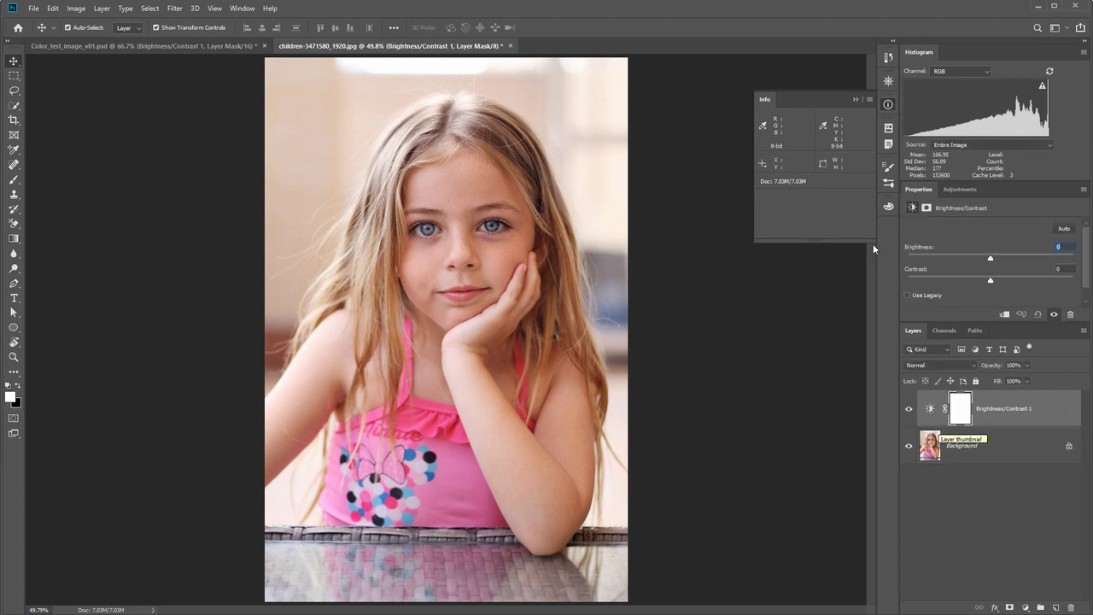
pyautogui.click(939, 70)
pyautogui.click(950, 79)
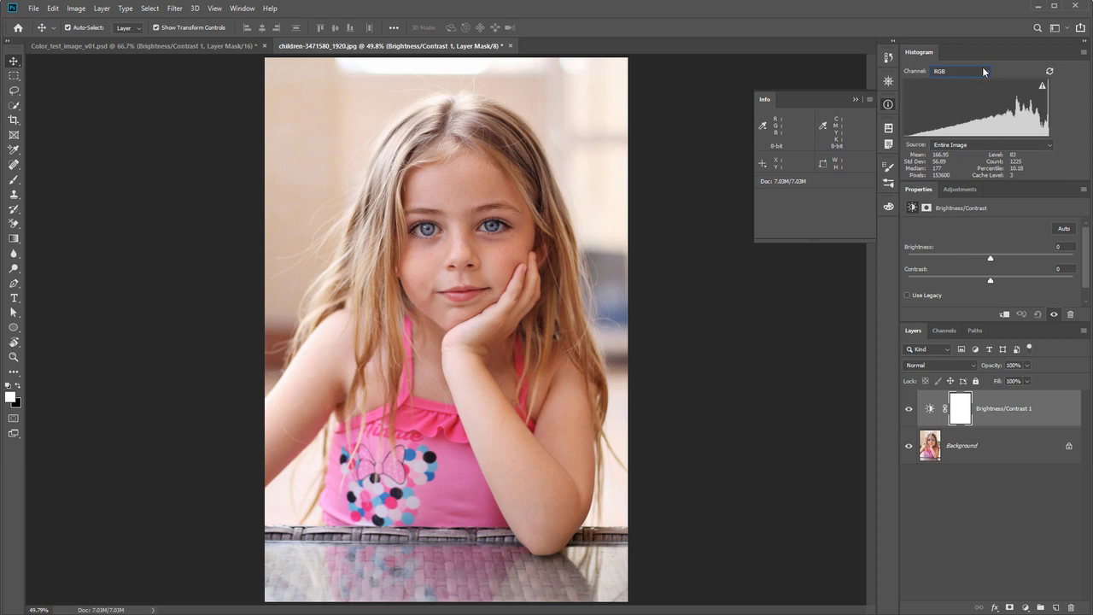
# Enable Use Legacy, set the photo's brightness to 100, and toggle the adjustment layer's visibility to compare before and after
pyautogui.click(908, 295)
pyautogui.moveTo(991, 260); pyautogui.dragTo(1073, 259)
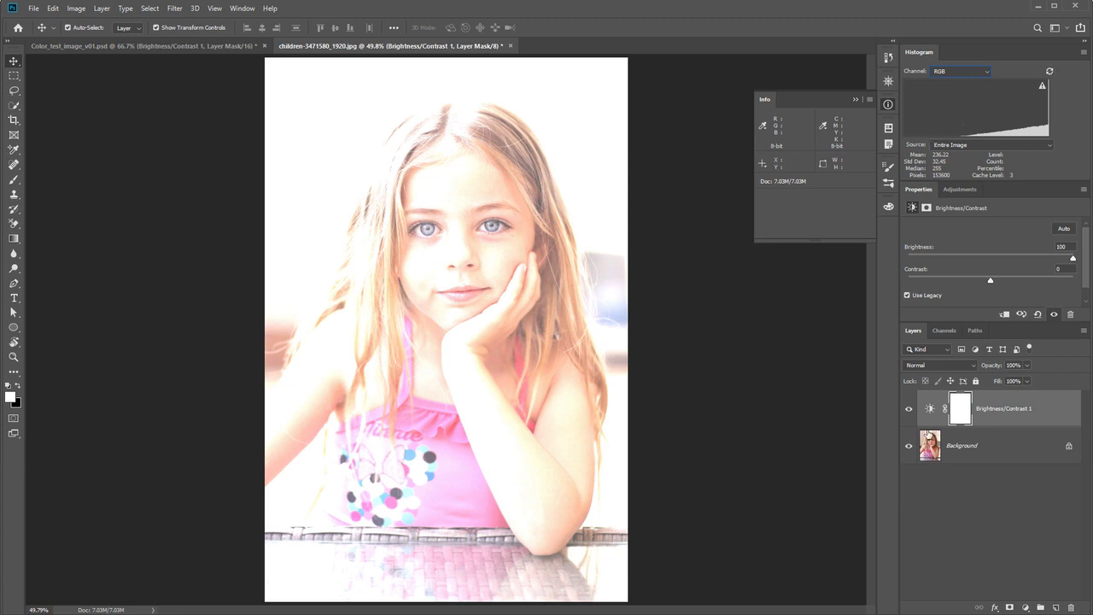
pyautogui.click(908, 408)
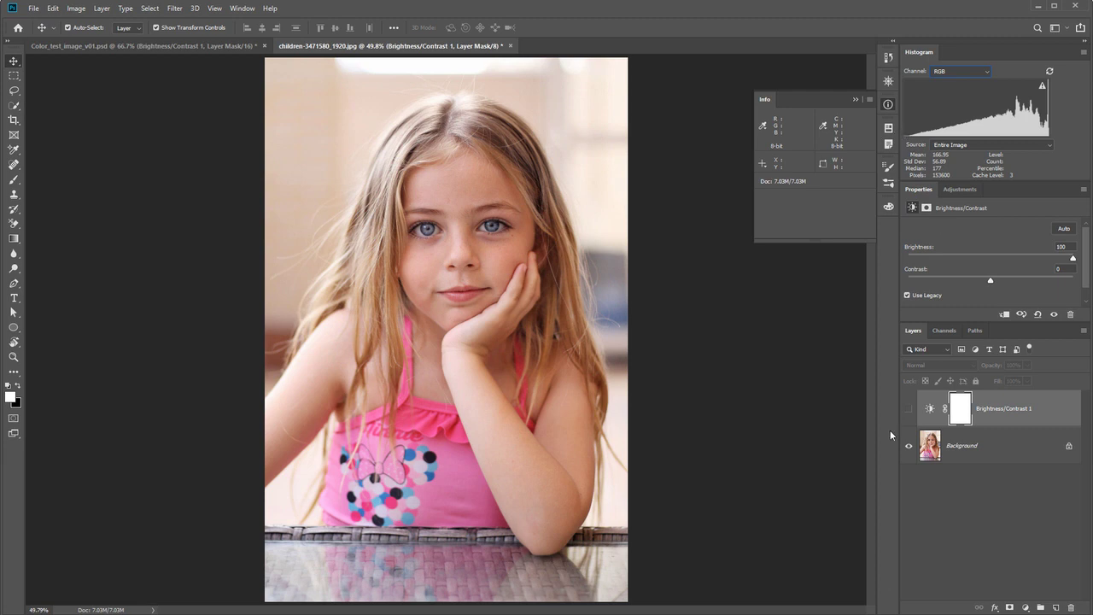
pyautogui.click(908, 408)
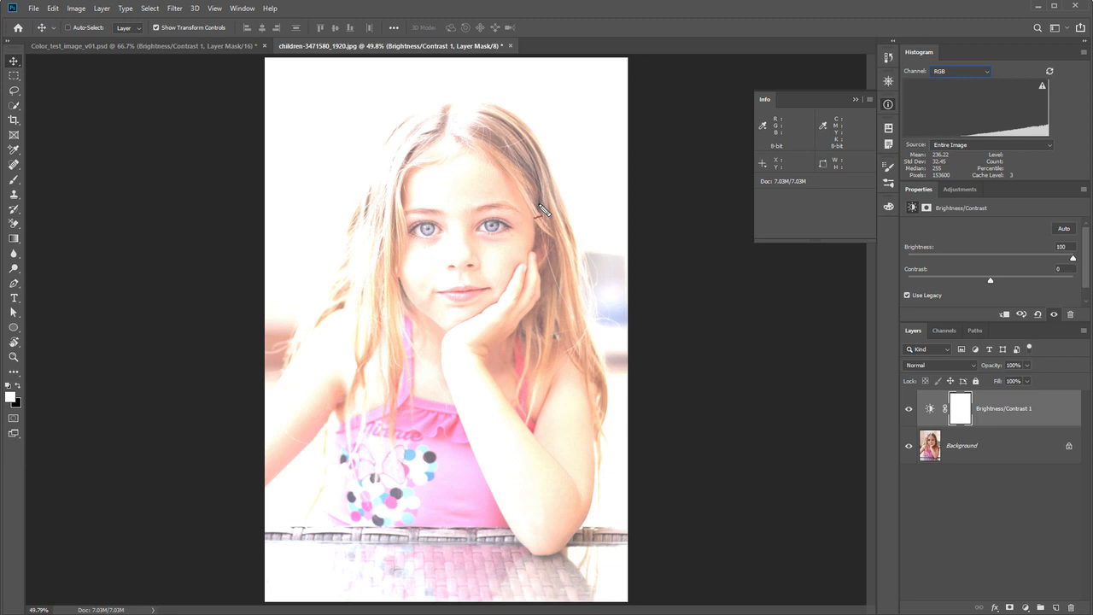
pyautogui.click(409, 153)
pyautogui.click(520, 333)
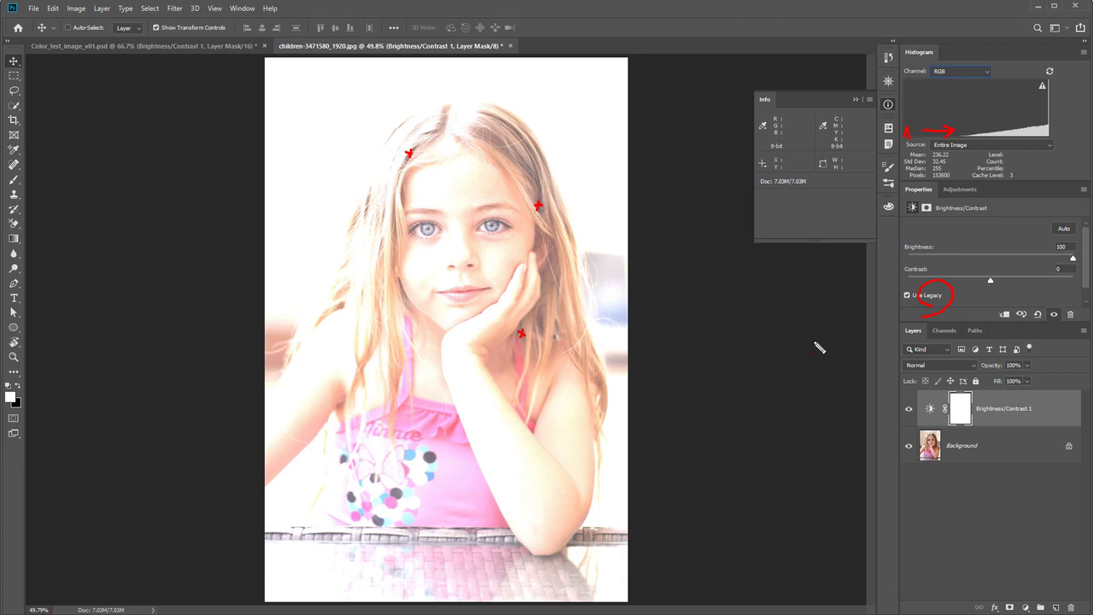
# Turn Use Legacy off and set the photo's brightness to 150
pyautogui.click(906, 295)
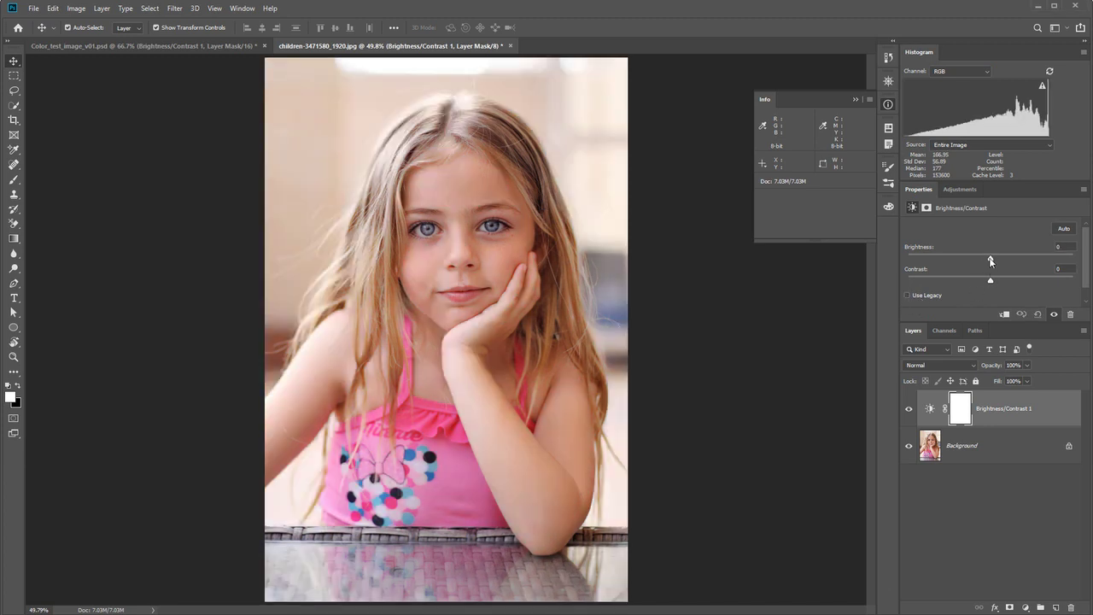
pyautogui.moveTo(991, 259); pyautogui.dragTo(1073, 261)
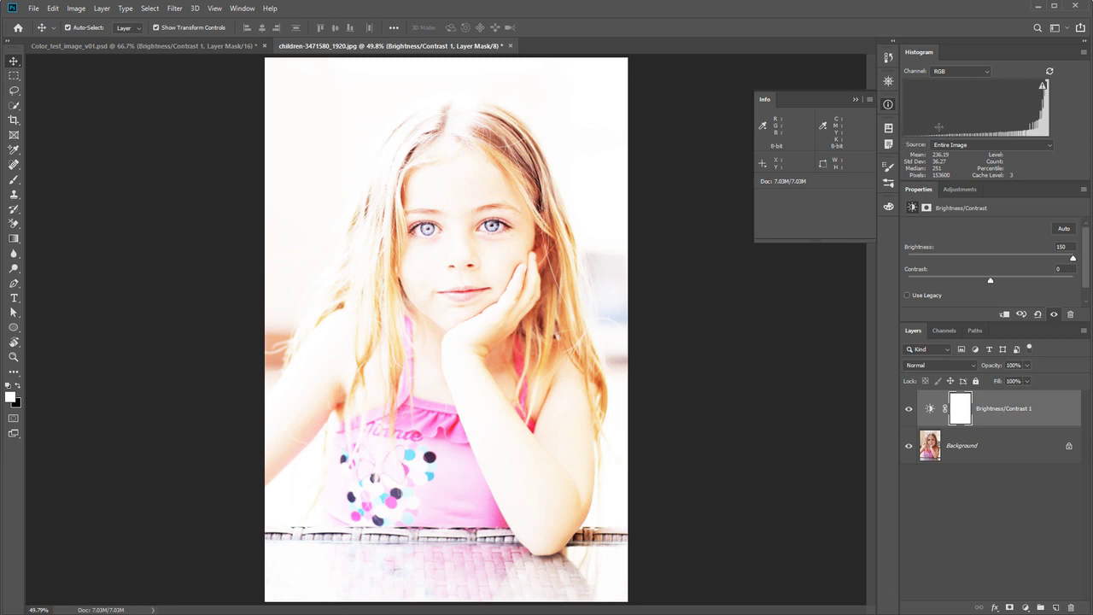
# Enable Use Legacy on the photo's Brightness/Contrast adjustment and set the brightness first to 100 and finally to -100
pyautogui.click(914, 295)
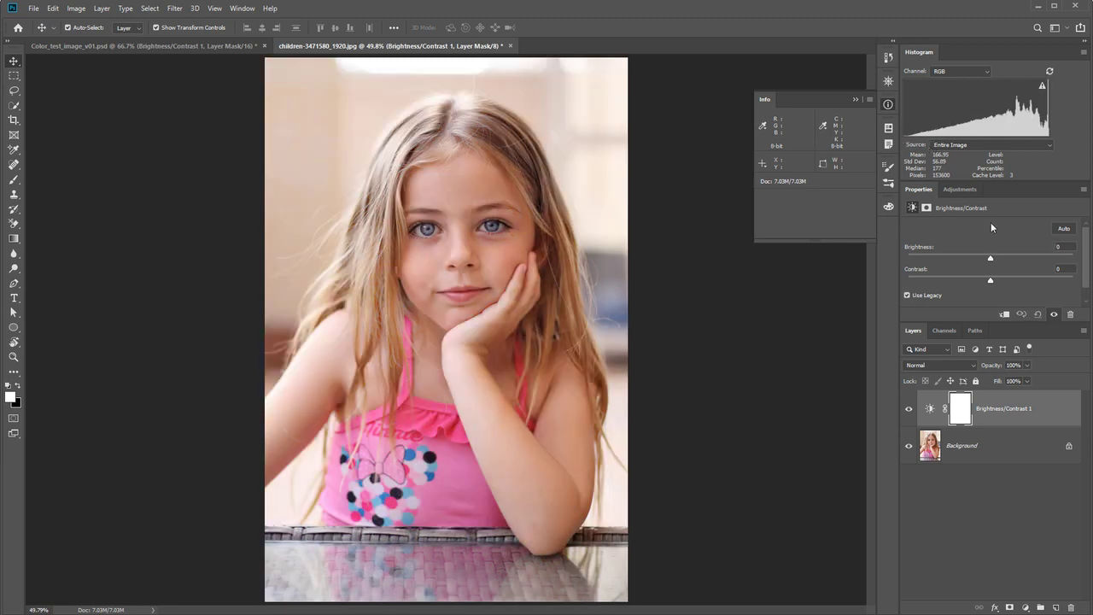
pyautogui.moveTo(990, 260); pyautogui.dragTo(1073, 258)
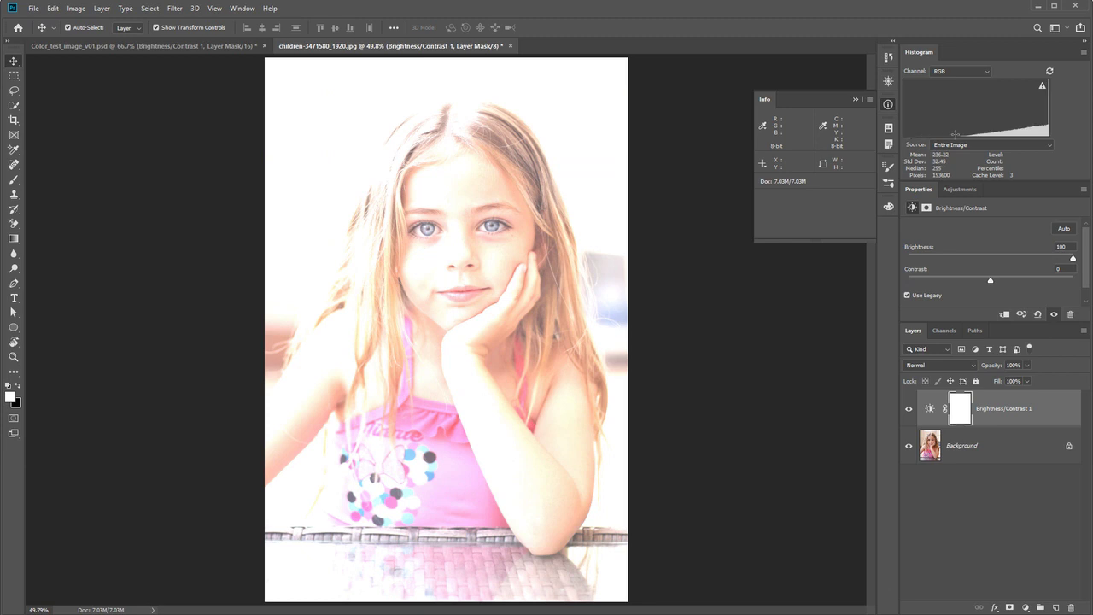
pyautogui.moveTo(1072, 258); pyautogui.dragTo(907, 257)
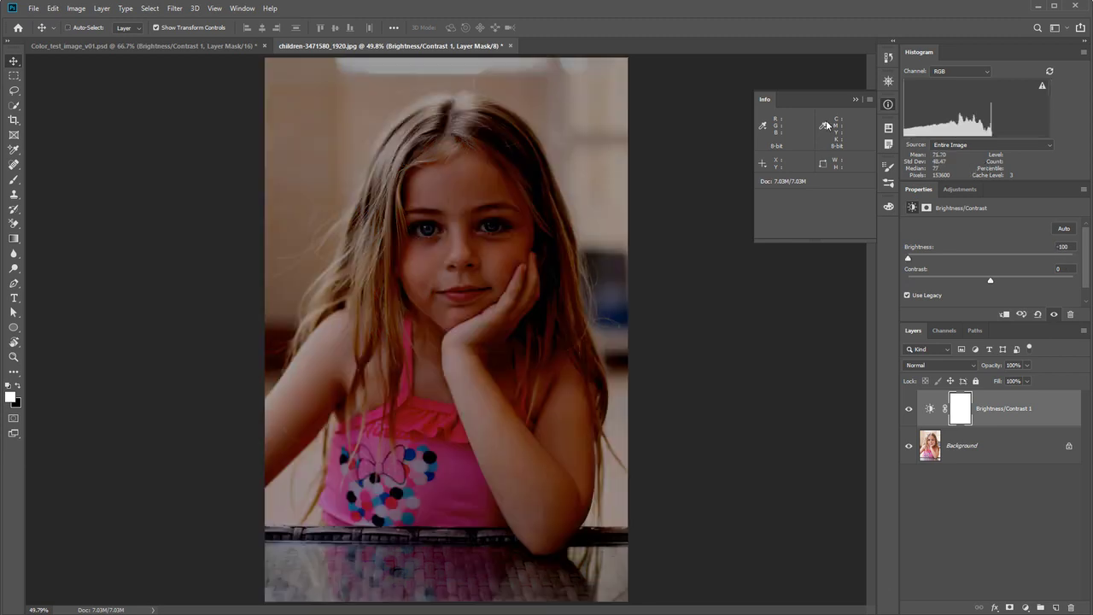
# Examine the highlight end of the RGB histogram and the brightest background area at the upper edge of the photo
pyautogui.moveTo(982, 122)
pyautogui.moveTo(1049, 152)
pyautogui.mouseDown()
pyautogui.moveTo(1041, 111)
pyautogui.moveTo(1043, 133)
pyautogui.moveTo(1000, 119)
pyautogui.moveTo(1009, 136)
pyautogui.mouseUp()
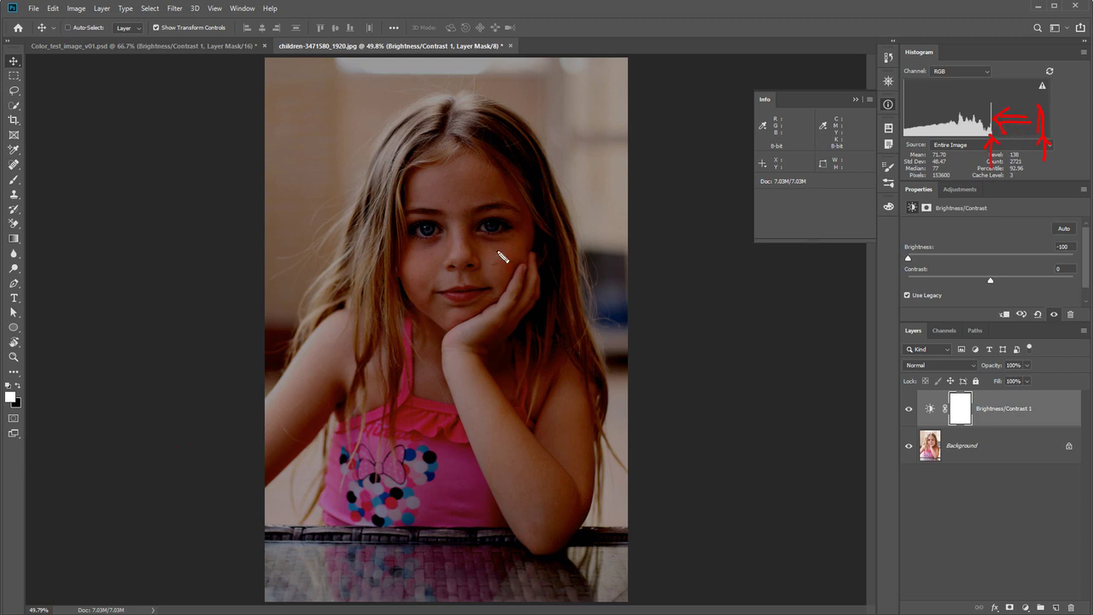
pyautogui.moveTo(402, 73); pyautogui.dragTo(408, 75)
pyautogui.moveTo(467, 60)
pyautogui.mouseDown()
pyautogui.moveTo(456, 74)
pyautogui.moveTo(468, 73)
pyautogui.mouseUp()
pyautogui.moveTo(1006, 159)
pyautogui.mouseDown()
pyautogui.moveTo(1029, 128)
pyautogui.moveTo(1028, 138)
pyautogui.mouseUp()
pyautogui.press('Escape')
# Turn Use Legacy off and set the photo's brightness to -150
pyautogui.click(907, 295)
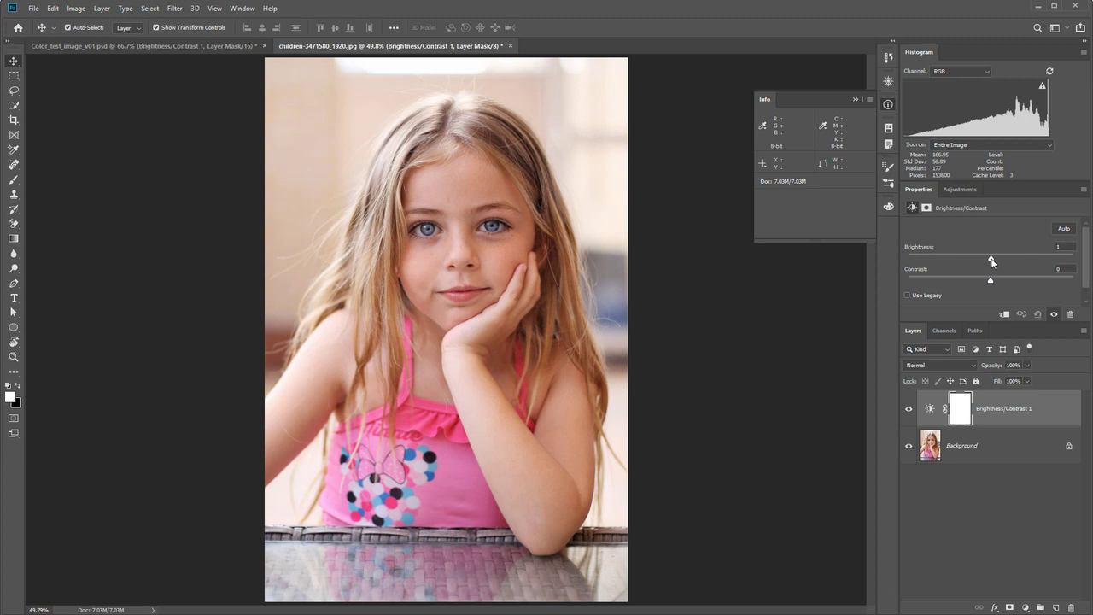
pyautogui.moveTo(991, 262); pyautogui.dragTo(880, 268)
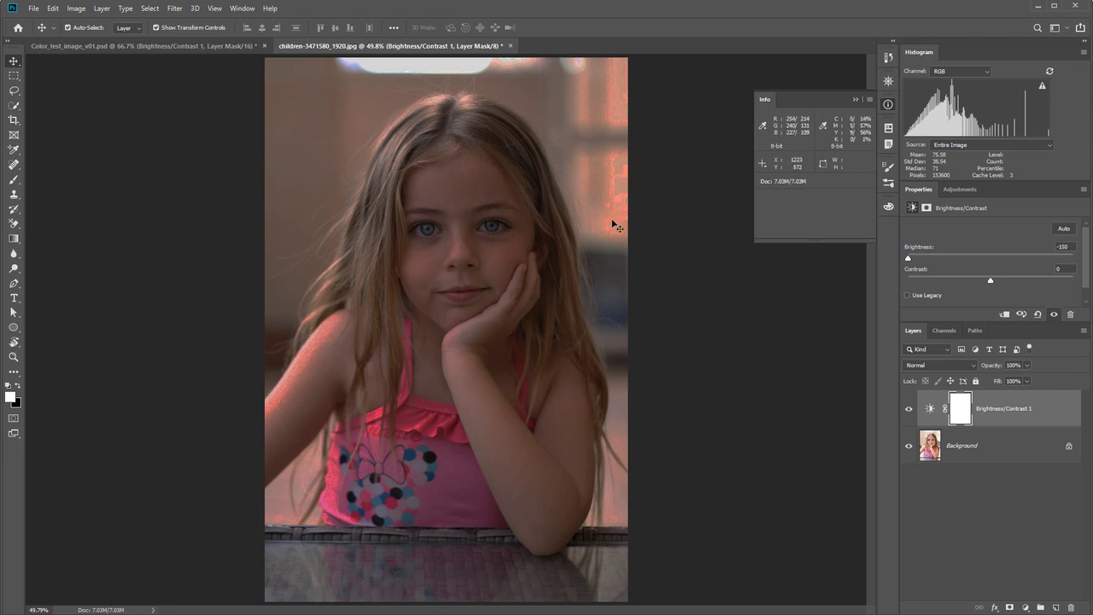
pyautogui.click(636, 237)
# Examine the bright background, the lit shoulder and the face at high magnification for tonal artifacts in the darkened photo
pyautogui.scroll(5, 636, 238)
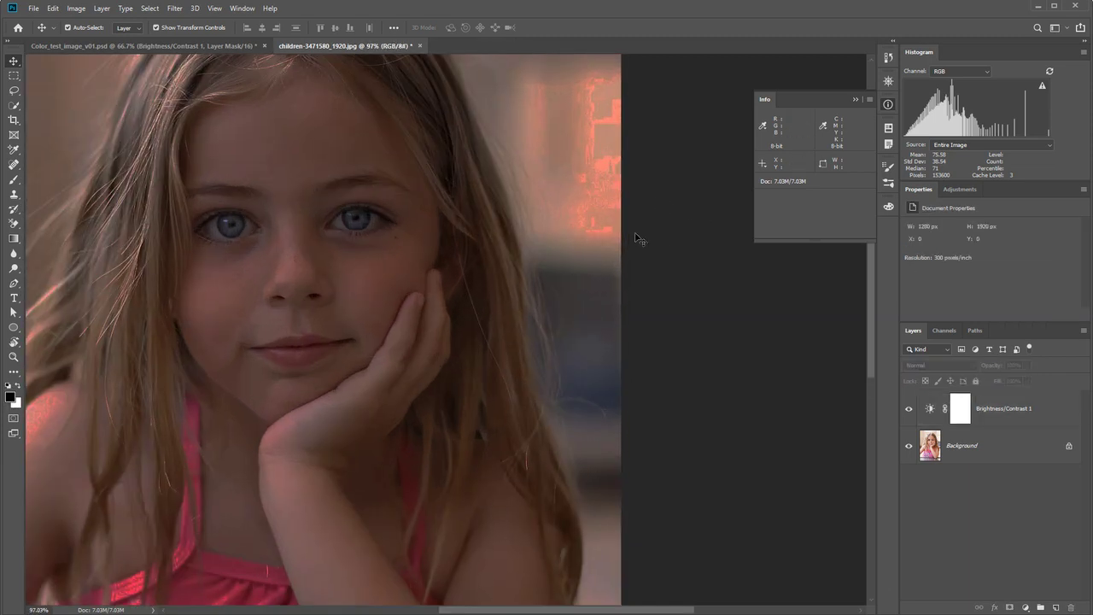
pyautogui.scroll(1, 636, 237)
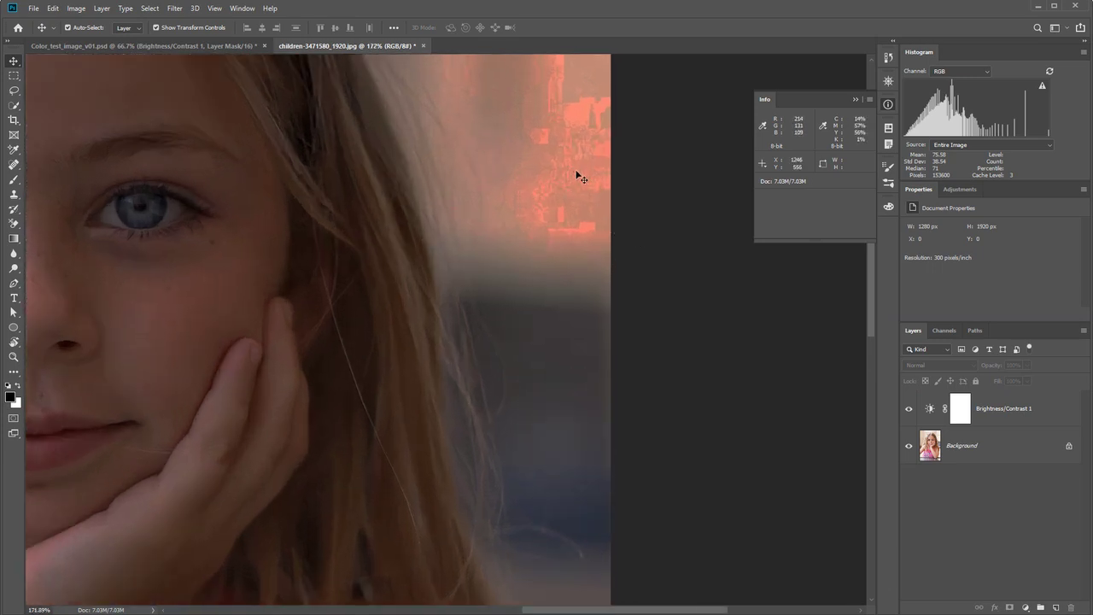
pyautogui.moveTo(578, 175); pyautogui.dragTo(641, 313)
pyautogui.moveTo(697, 395); pyautogui.dragTo(570, 289)
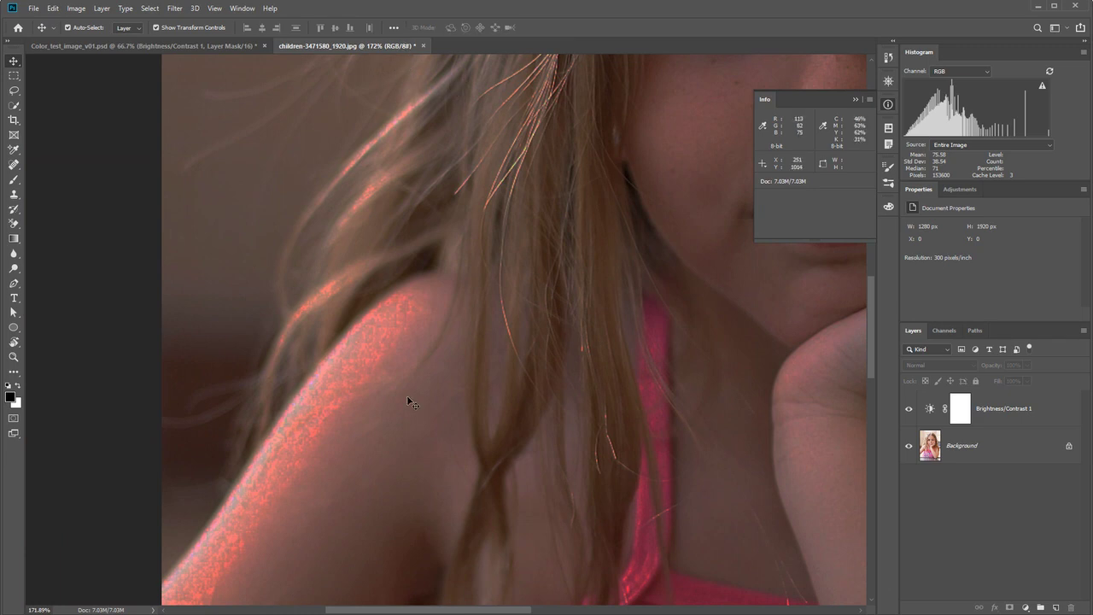
pyautogui.press('space')
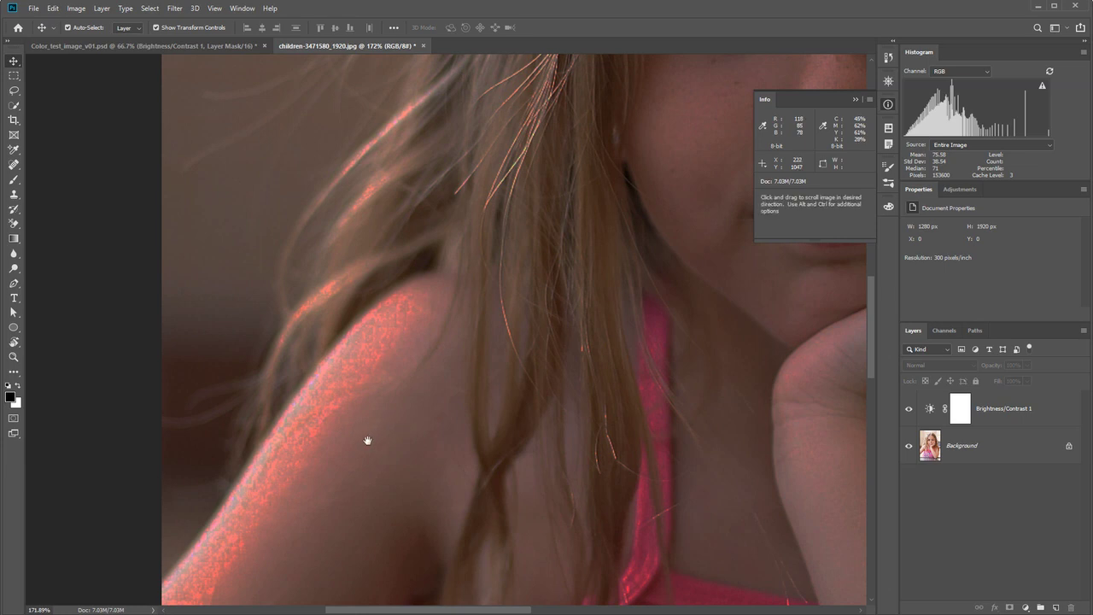
pyautogui.moveTo(320, 504); pyautogui.dragTo(554, 385)
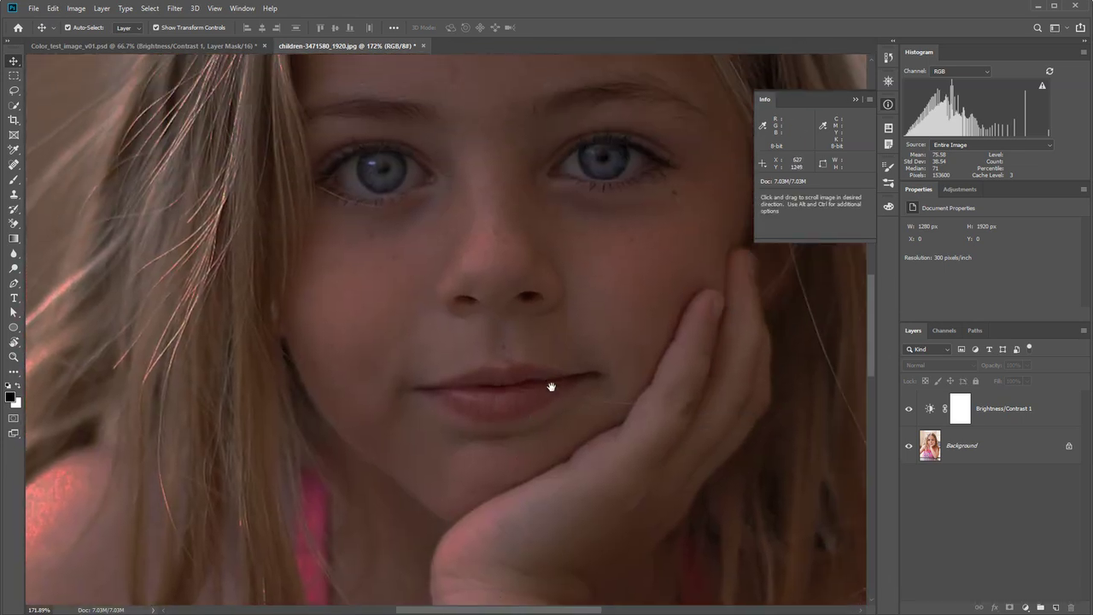
pyautogui.scroll(-5, 554, 388)
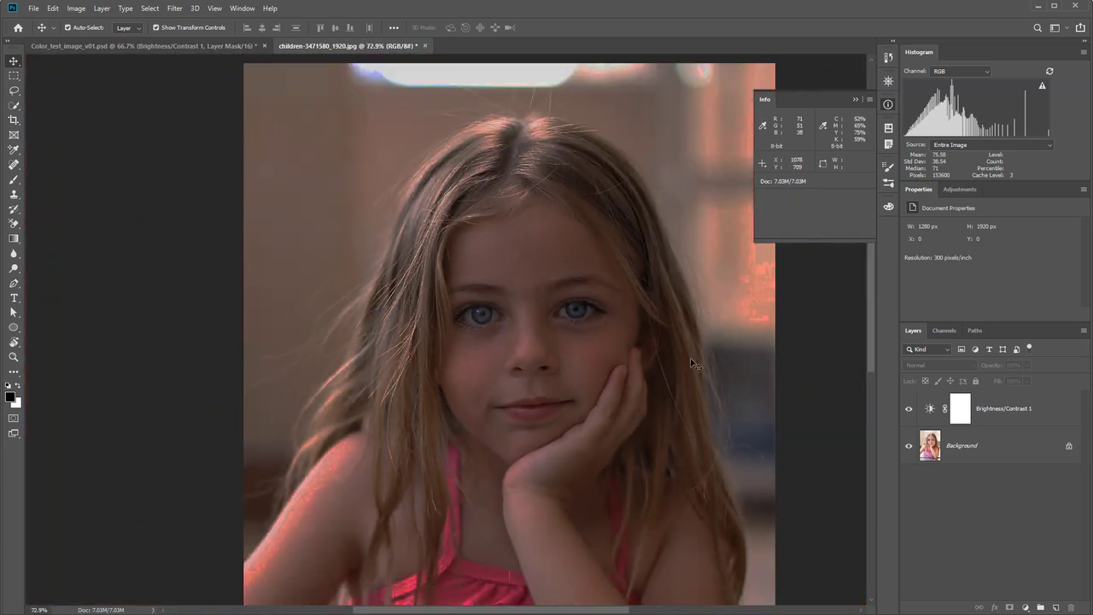
pyautogui.press('space')
pyautogui.moveTo(632, 416); pyautogui.dragTo(605, 395)
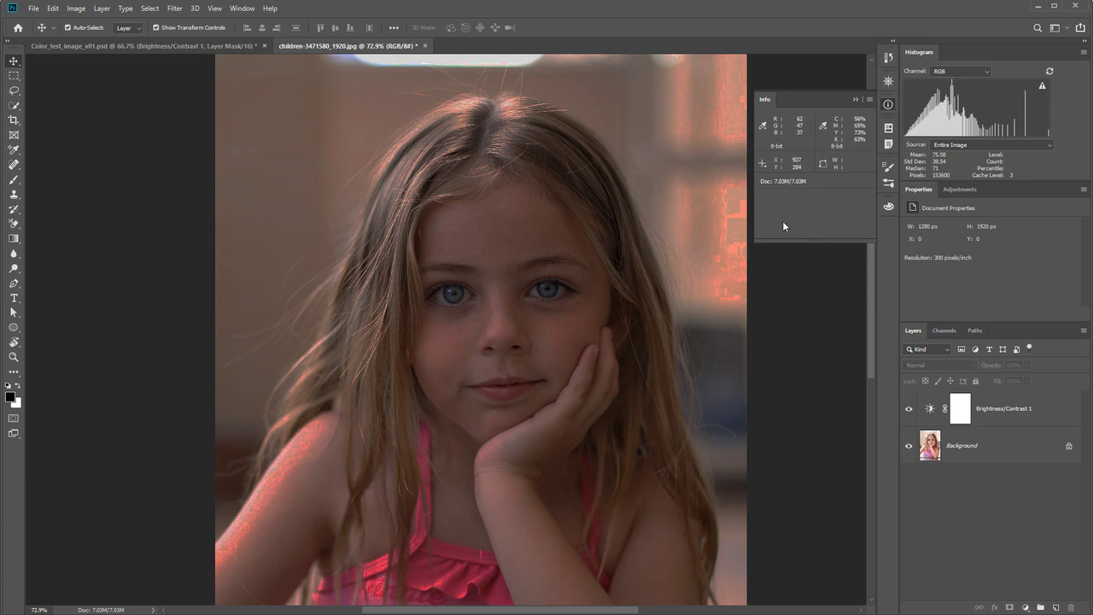
# Enable Use Legacy on the photo's Brightness/Contrast layer and test brightness values of 33, -3 and about 85
pyautogui.click(963, 189)
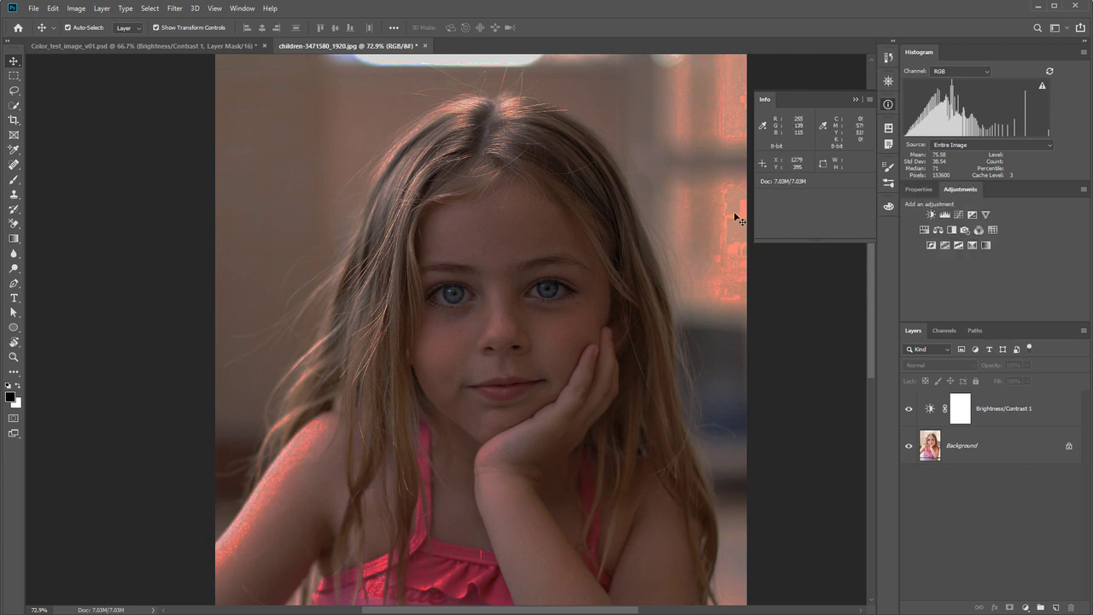
pyautogui.click(931, 411)
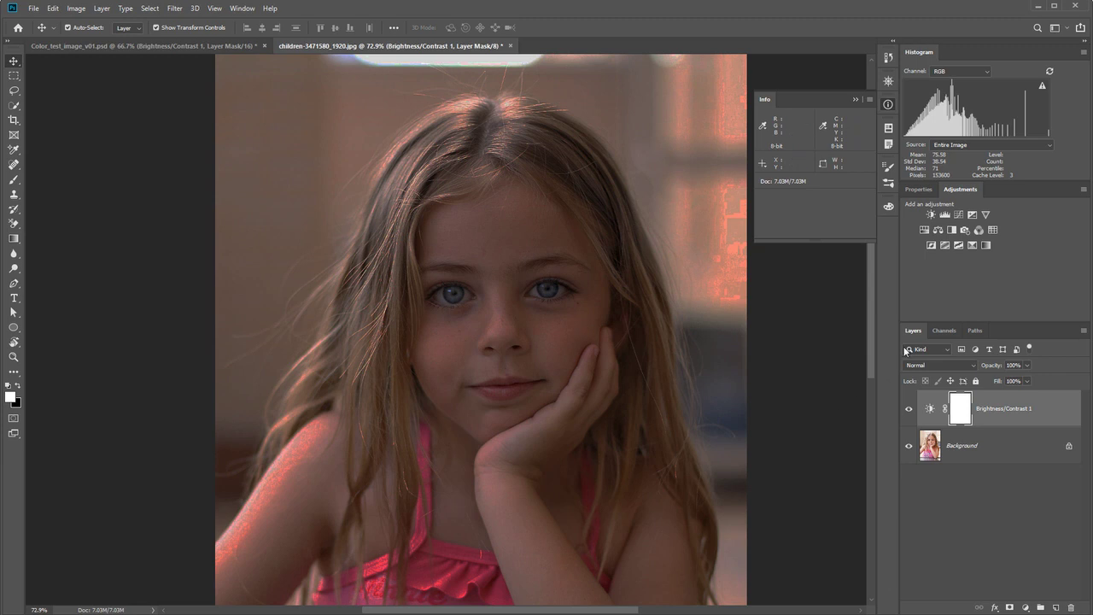
pyautogui.click(918, 190)
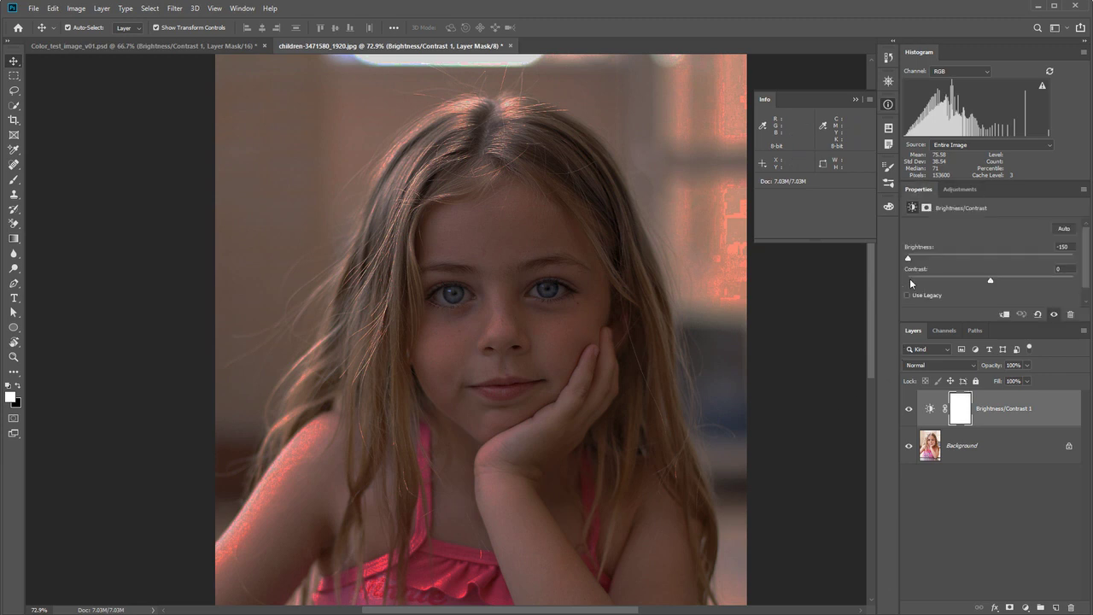
pyautogui.click(926, 295)
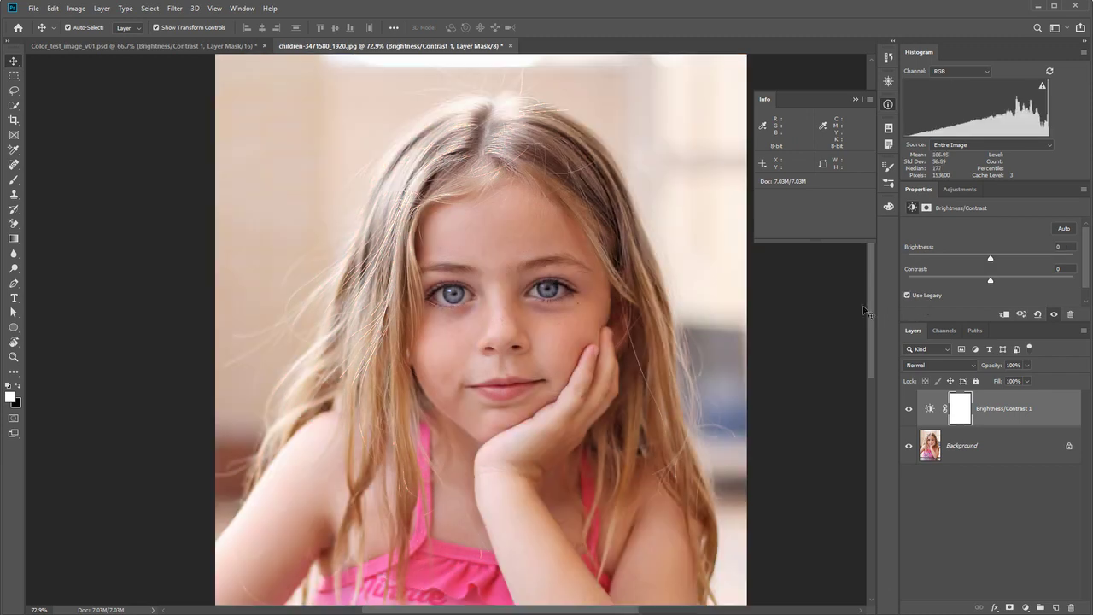
pyautogui.moveTo(990, 258); pyautogui.dragTo(1016, 261)
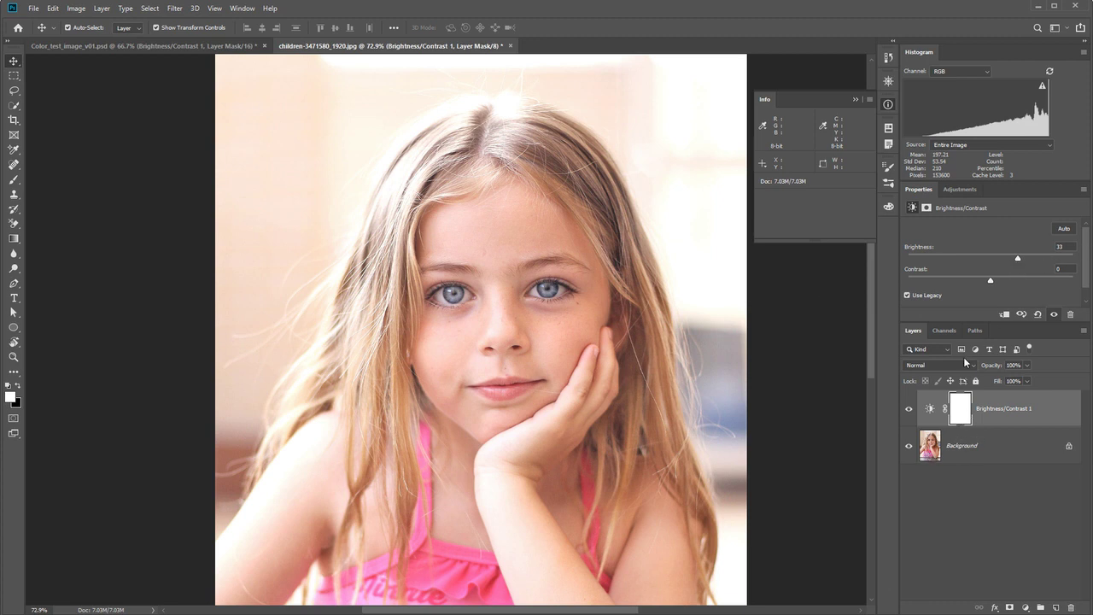
pyautogui.moveTo(1018, 262); pyautogui.dragTo(991, 264)
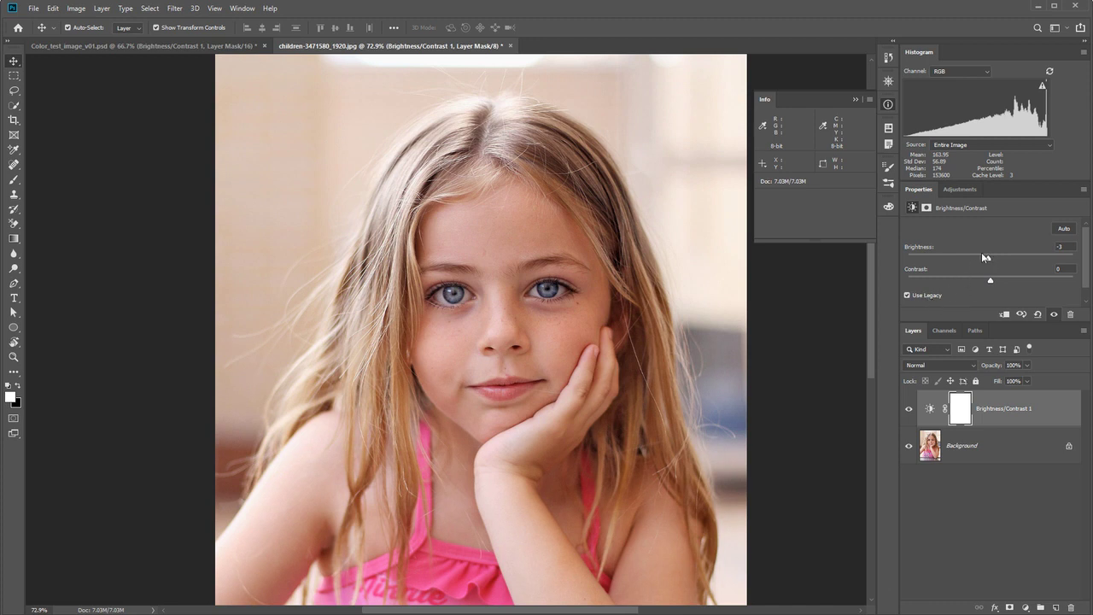
pyautogui.moveTo(988, 256); pyautogui.dragTo(1060, 262)
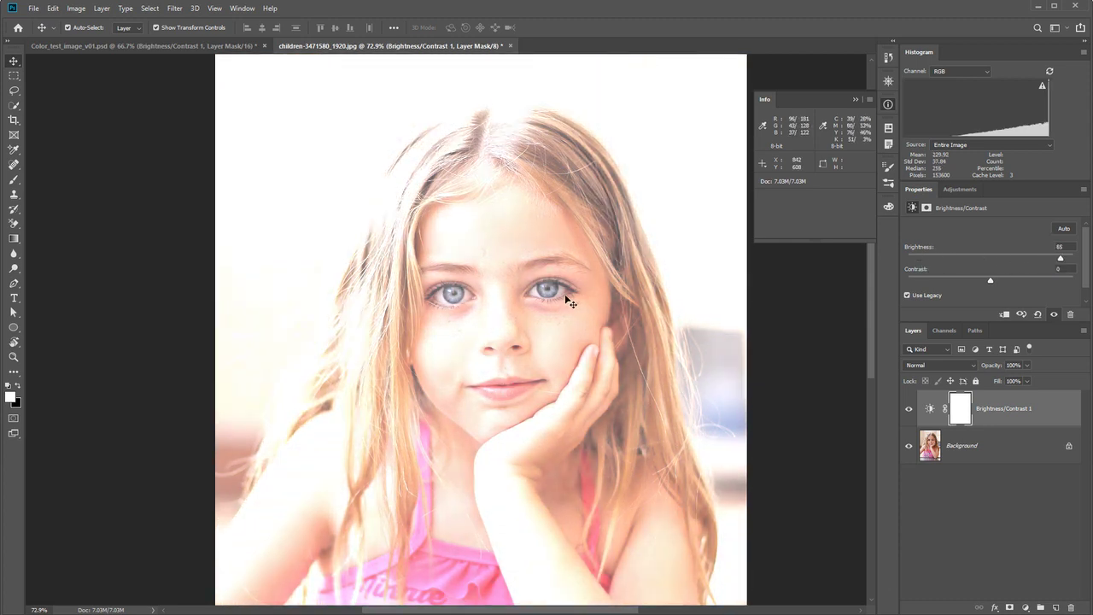
# Turn Use Legacy off on the photo's adjustment layer and set the brightness to 6
pyautogui.click(935, 296)
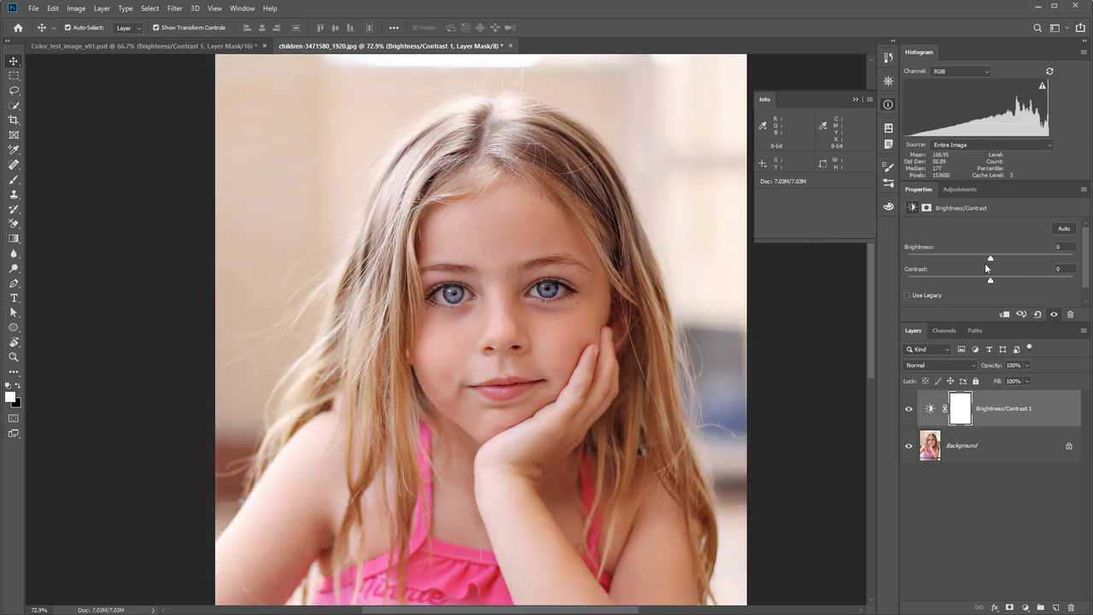
pyautogui.moveTo(991, 266)
pyautogui.mouseDown()
pyautogui.moveTo(939, 266)
pyautogui.moveTo(1043, 268)
pyautogui.moveTo(953, 269)
pyautogui.moveTo(1017, 268)
pyautogui.moveTo(962, 268)
pyautogui.moveTo(1002, 269)
pyautogui.moveTo(969, 264)
pyautogui.moveTo(1003, 266)
pyautogui.moveTo(973, 264)
pyautogui.moveTo(993, 264)
pyautogui.mouseUp()
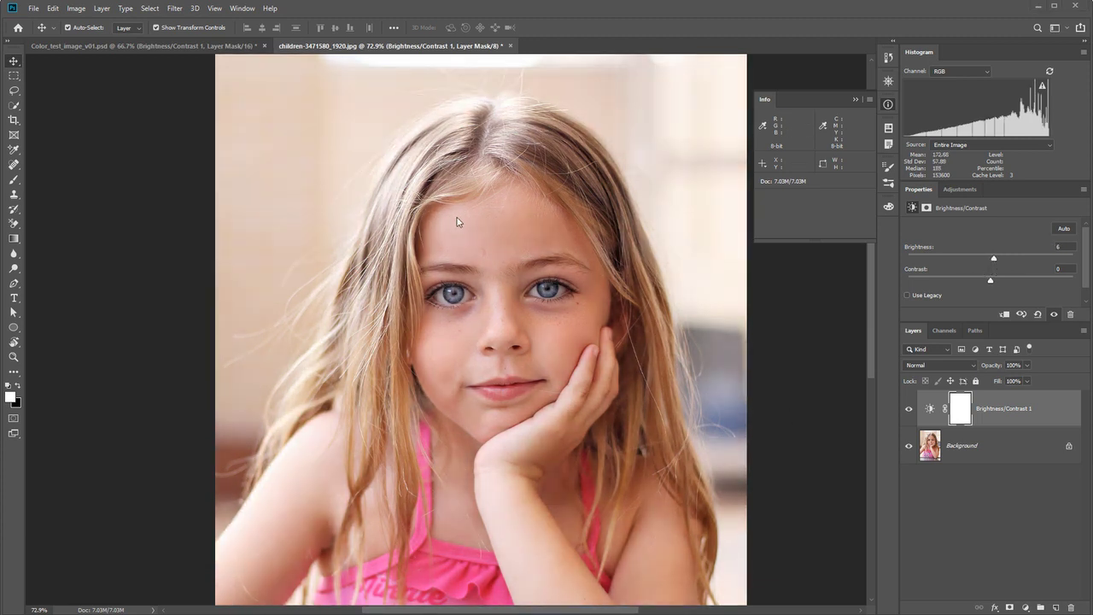
# In the Color_test_image_v01.psd document, reset the Brightness/Contrast layer's brightness to 0 and enable Use Legacy
pyautogui.click(170, 46)
pyautogui.click(929, 502)
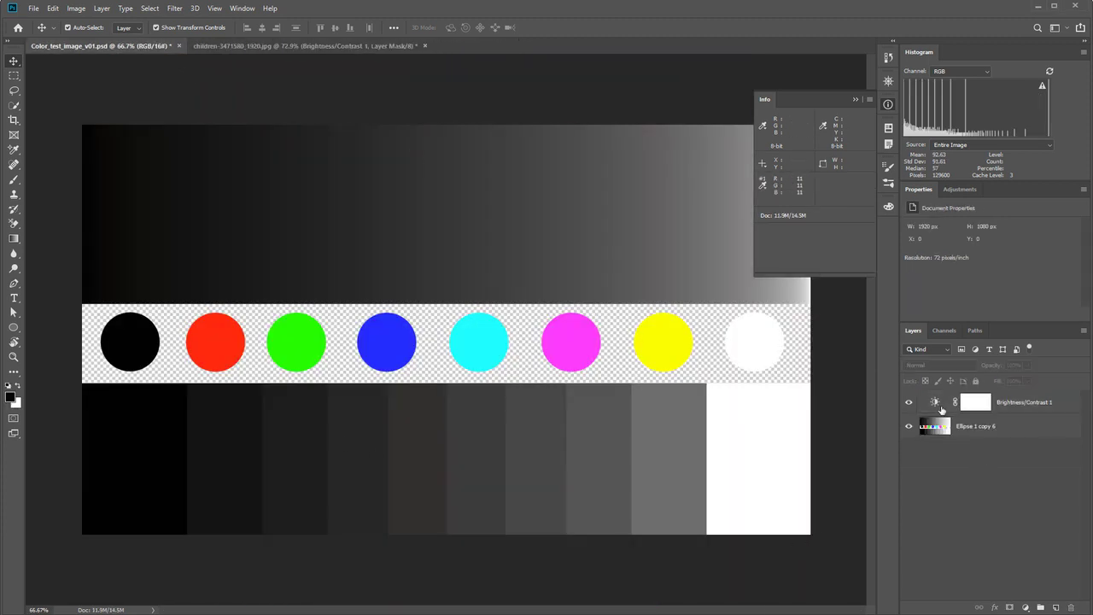
pyautogui.click(942, 403)
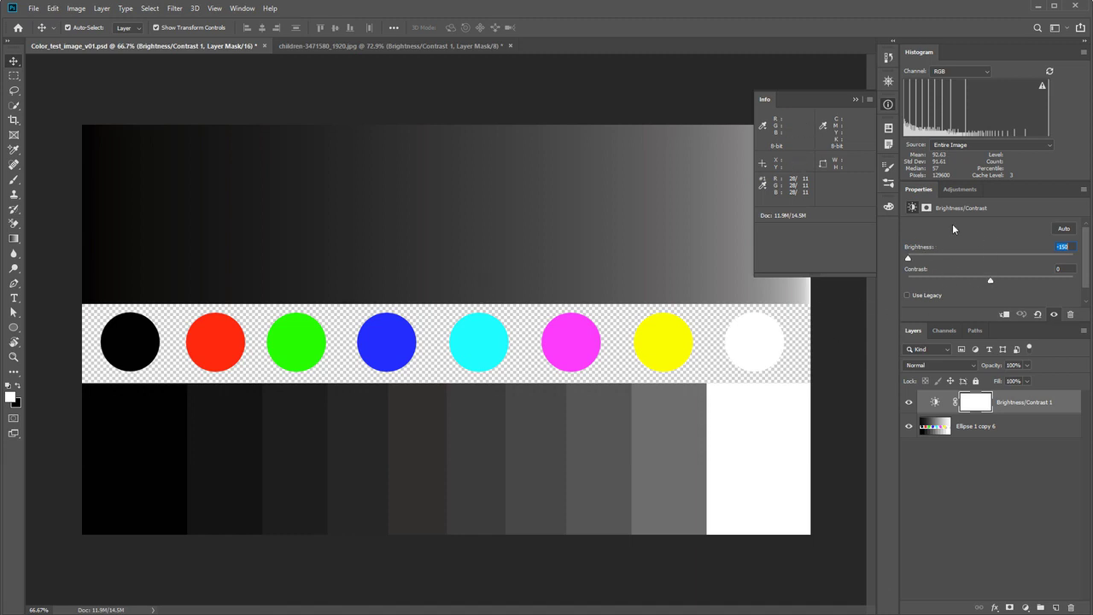
pyautogui.write('0')
pyautogui.click(914, 299)
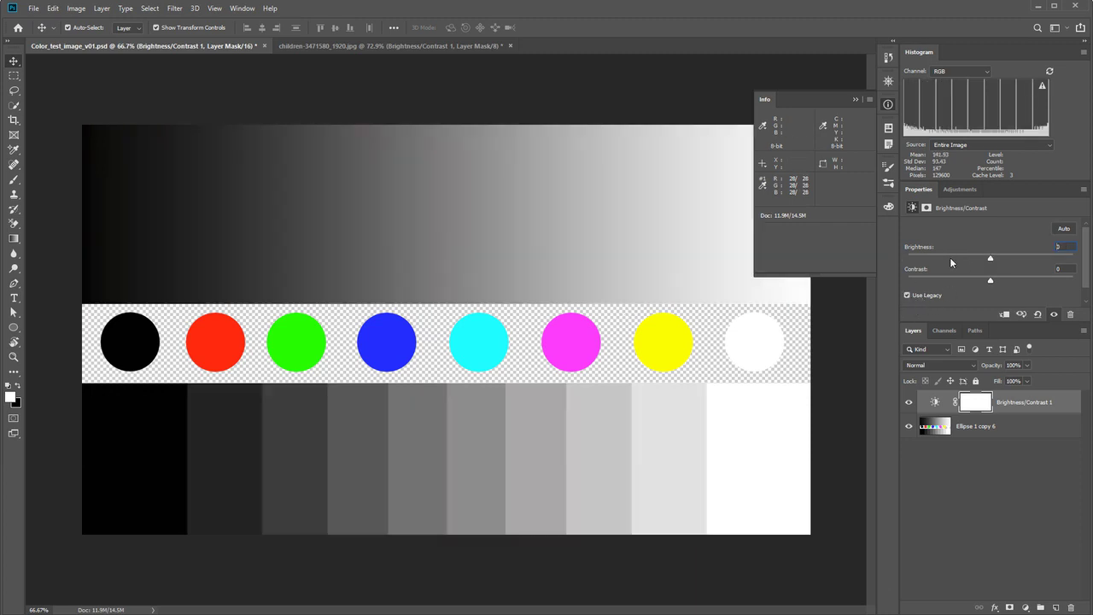
# Test the color test image's legacy brightness at -8, -100 and -95, and finish at -100
pyautogui.moveTo(993, 259); pyautogui.dragTo(984, 261)
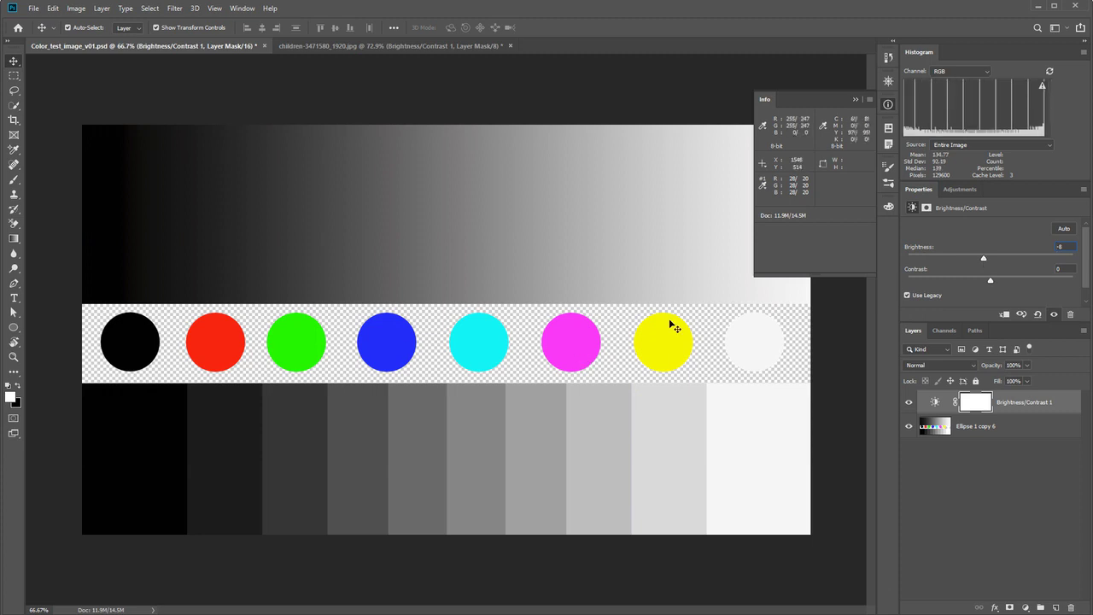
pyautogui.moveTo(984, 258); pyautogui.dragTo(875, 273)
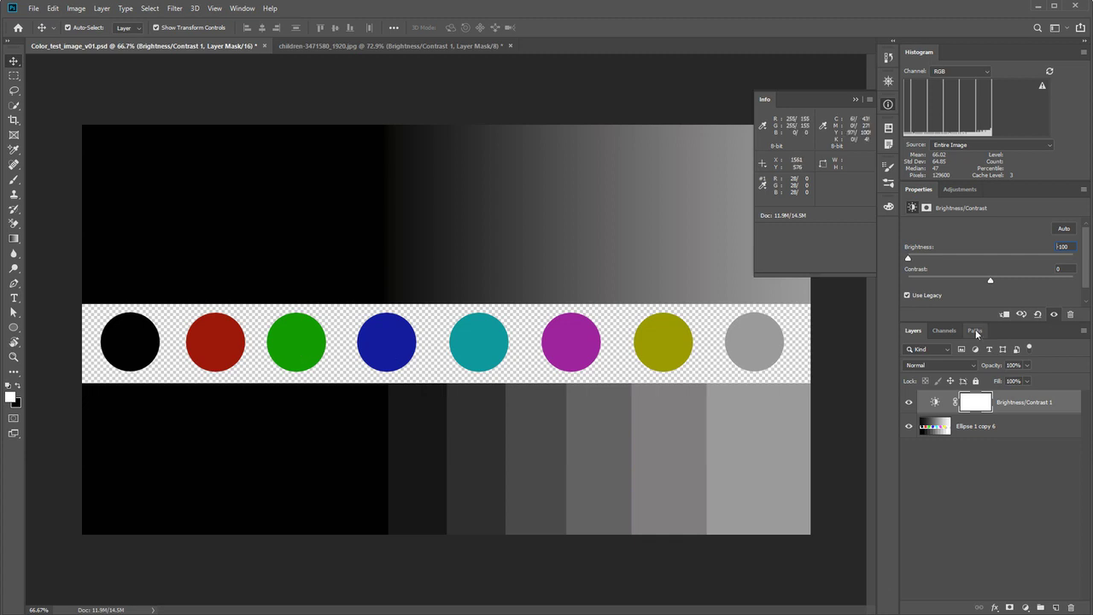
pyautogui.moveTo(907, 258)
pyautogui.mouseDown()
pyautogui.moveTo(1050, 258)
pyautogui.moveTo(912, 268)
pyautogui.mouseUp()
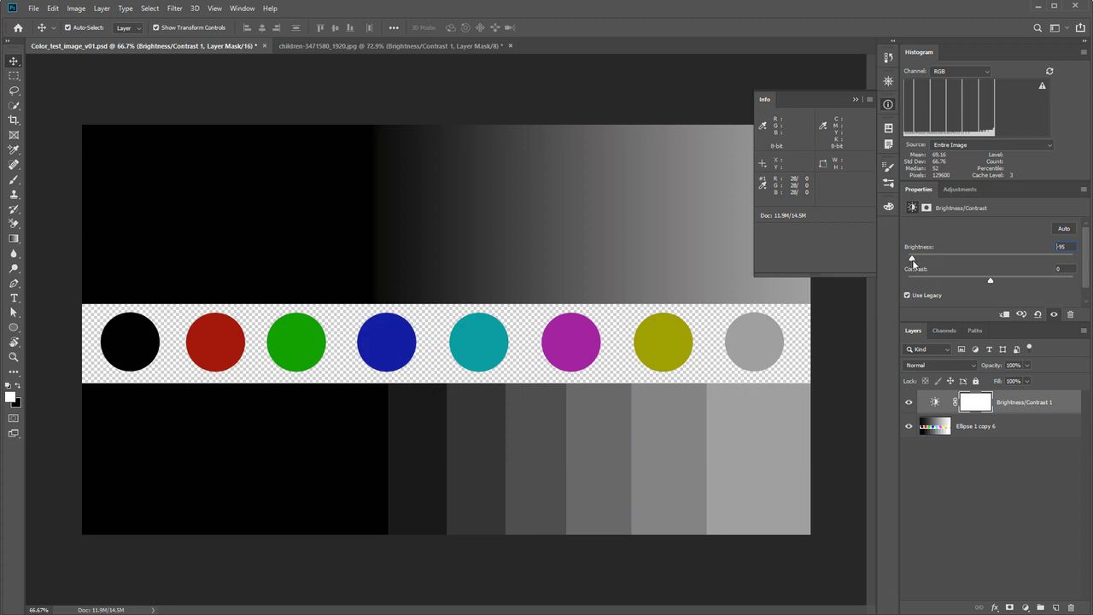
pyautogui.moveTo(911, 259)
pyautogui.mouseDown()
pyautogui.moveTo(948, 267)
pyautogui.moveTo(908, 267)
pyautogui.mouseUp()
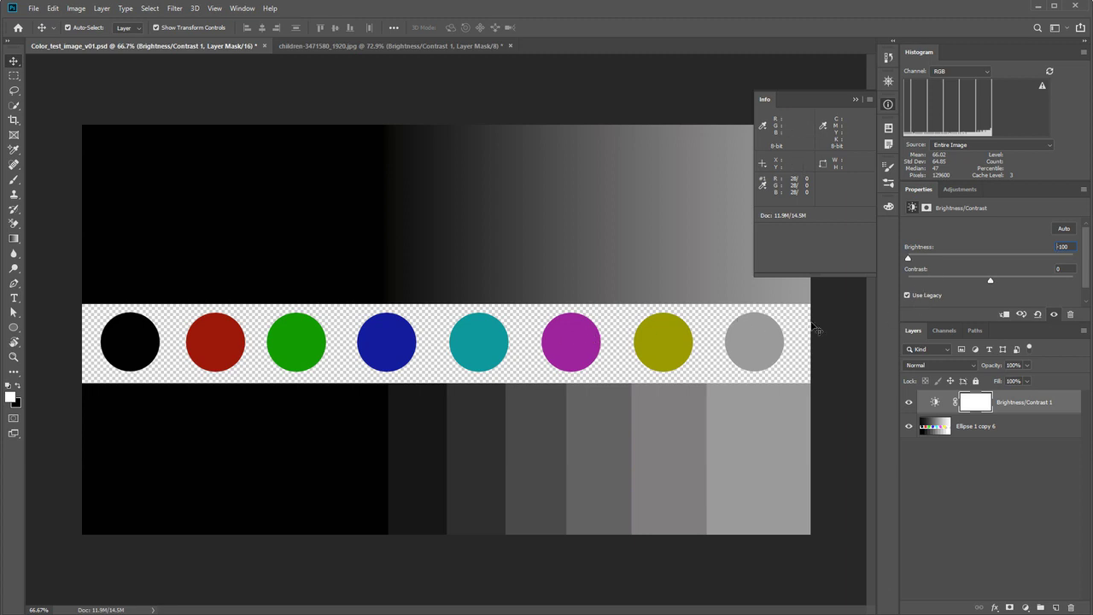
# Turn Use Legacy off for the color test image and set the brightness first to 122 and finally to -38
pyautogui.click(928, 295)
pyautogui.moveTo(990, 260); pyautogui.dragTo(1058, 264)
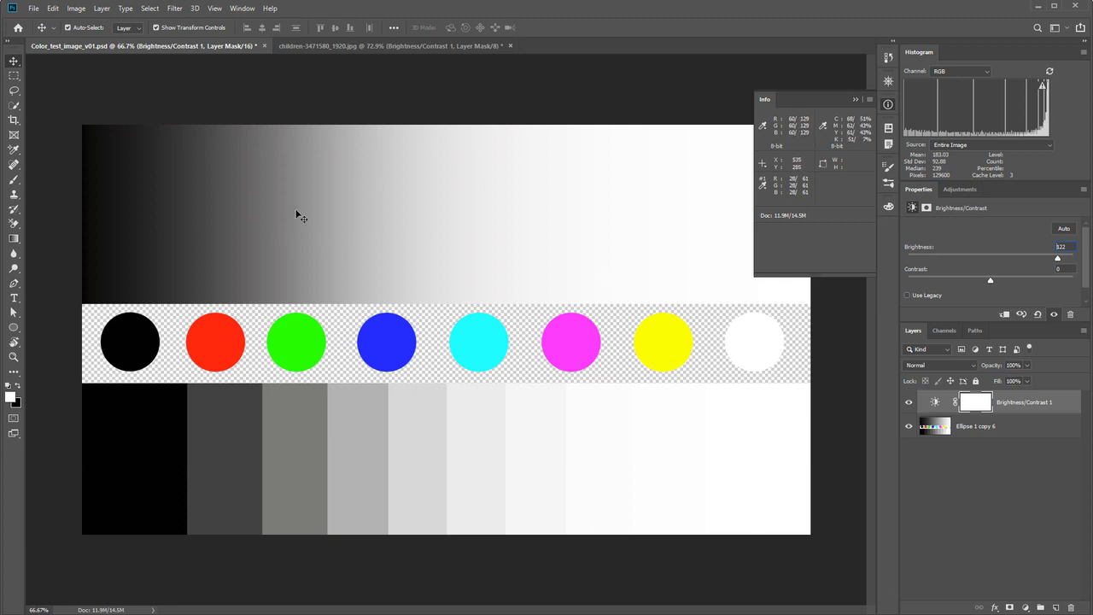
pyautogui.moveTo(1056, 258); pyautogui.dragTo(970, 260)
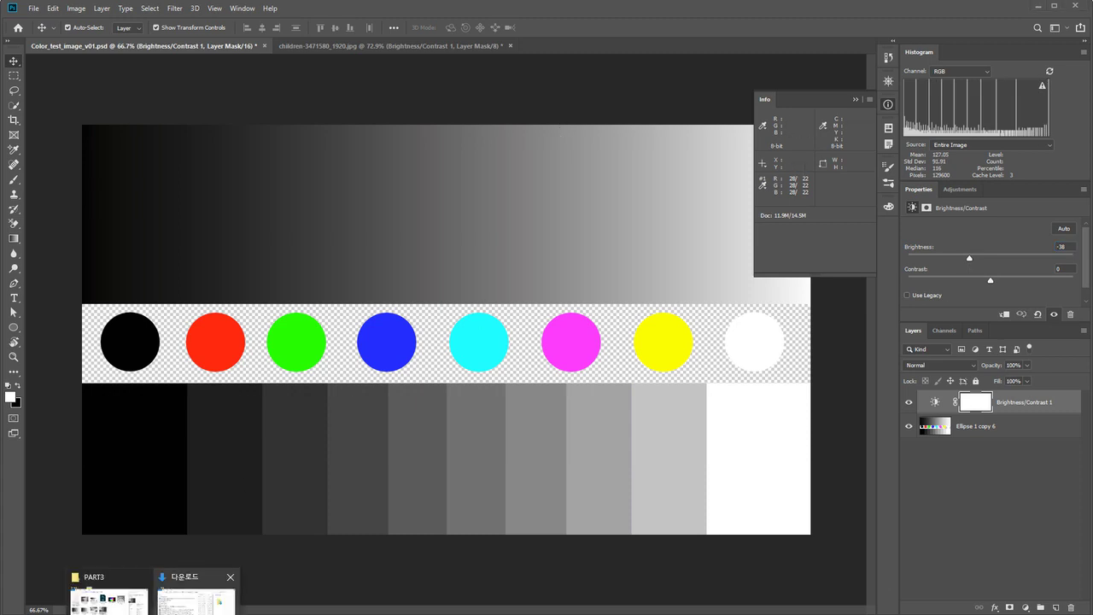
# Open woman-1148923_1920.jpg from the 다운로드 folder as a separate document
pyautogui.click(195, 591)
pyautogui.moveTo(690, 260); pyautogui.dragTo(555, 43)
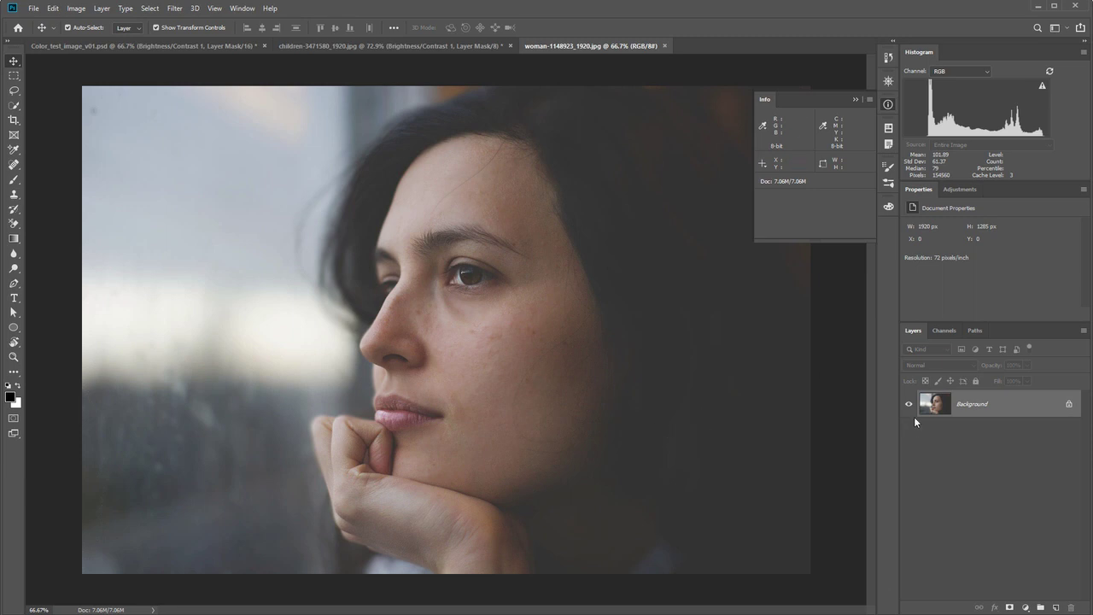
# Examine the shadow end of the RGB histogram and the dark area behind the woman's head in the photo
pyautogui.press('ctrl')
pyautogui.moveTo(914, 138)
pyautogui.mouseDown()
pyautogui.moveTo(904, 139)
pyautogui.moveTo(924, 128)
pyautogui.moveTo(910, 142)
pyautogui.moveTo(911, 177)
pyautogui.moveTo(931, 183)
pyautogui.moveTo(925, 207)
pyautogui.mouseUp()
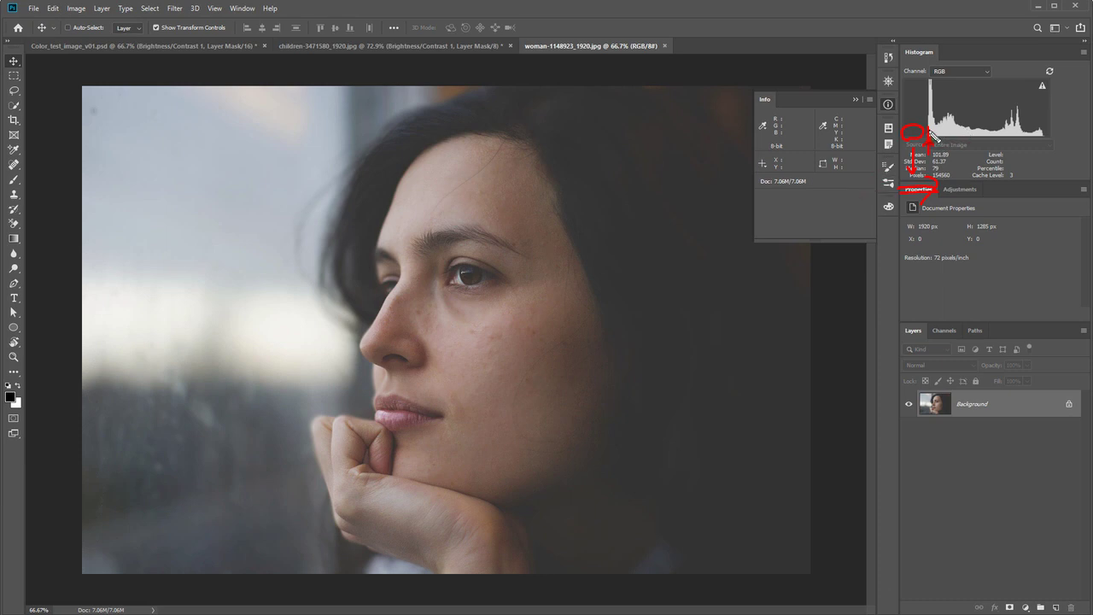
pyautogui.moveTo(929, 150); pyautogui.dragTo(925, 109)
pyautogui.moveTo(917, 102); pyautogui.dragTo(920, 116)
pyautogui.moveTo(743, 446)
pyautogui.mouseDown()
pyautogui.moveTo(695, 434)
pyautogui.moveTo(781, 420)
pyautogui.moveTo(740, 447)
pyautogui.mouseUp()
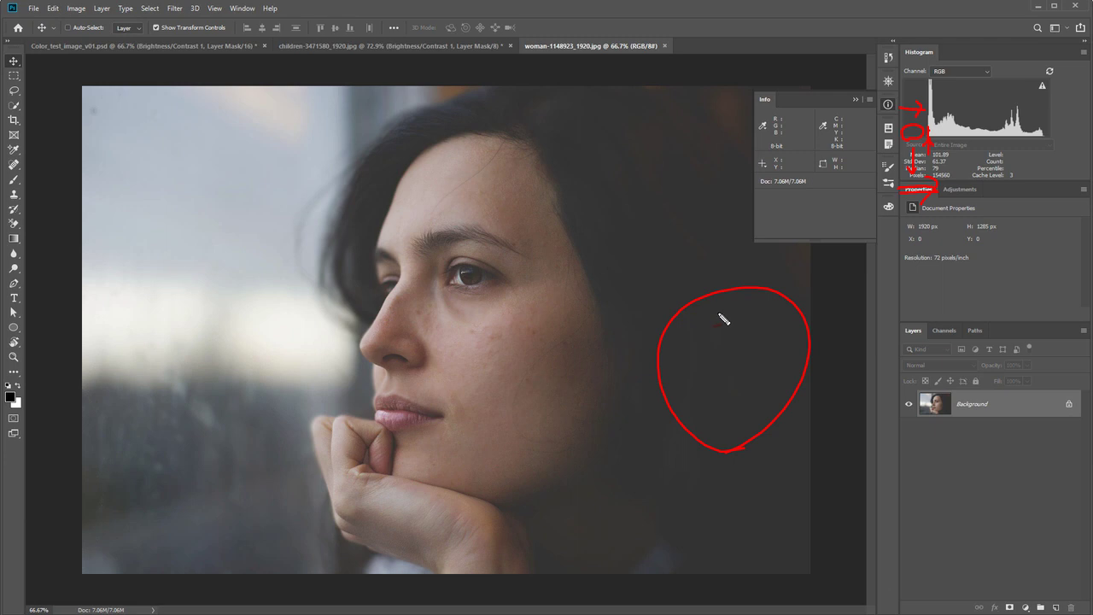
pyautogui.press('Escape')
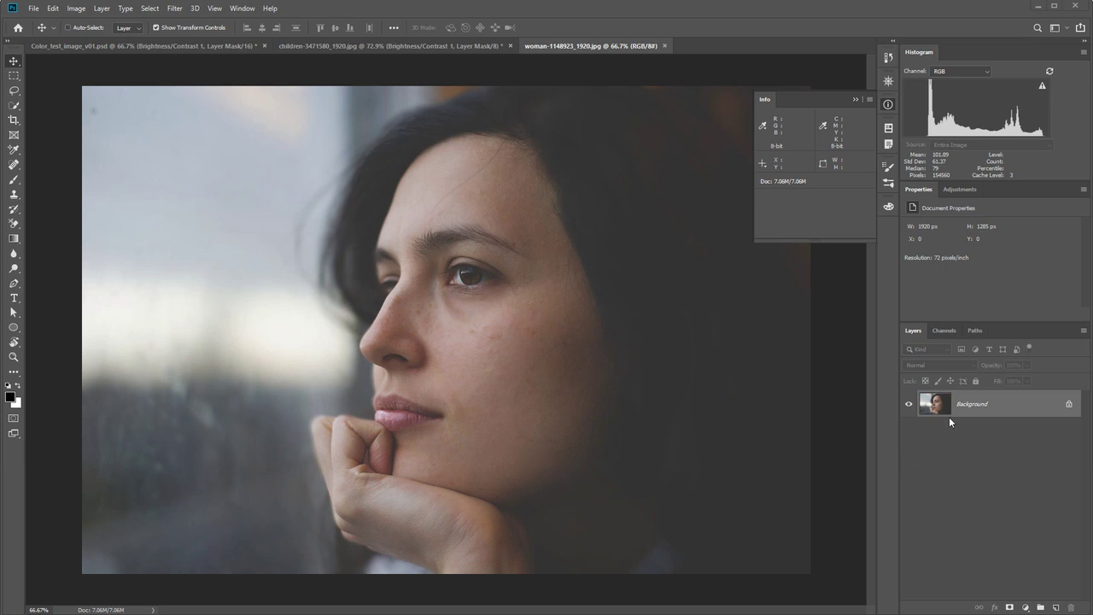
# Add a Brightness/Contrast adjustment layer with Use Legacy on to the woman photo and set its brightness to 60
pyautogui.click(959, 189)
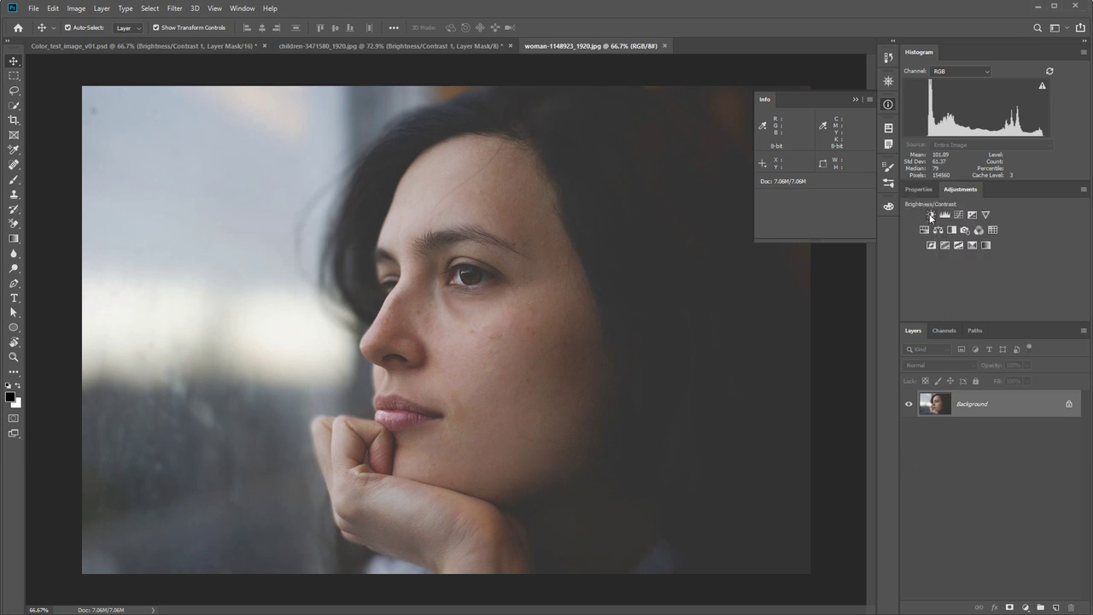
pyautogui.click(929, 215)
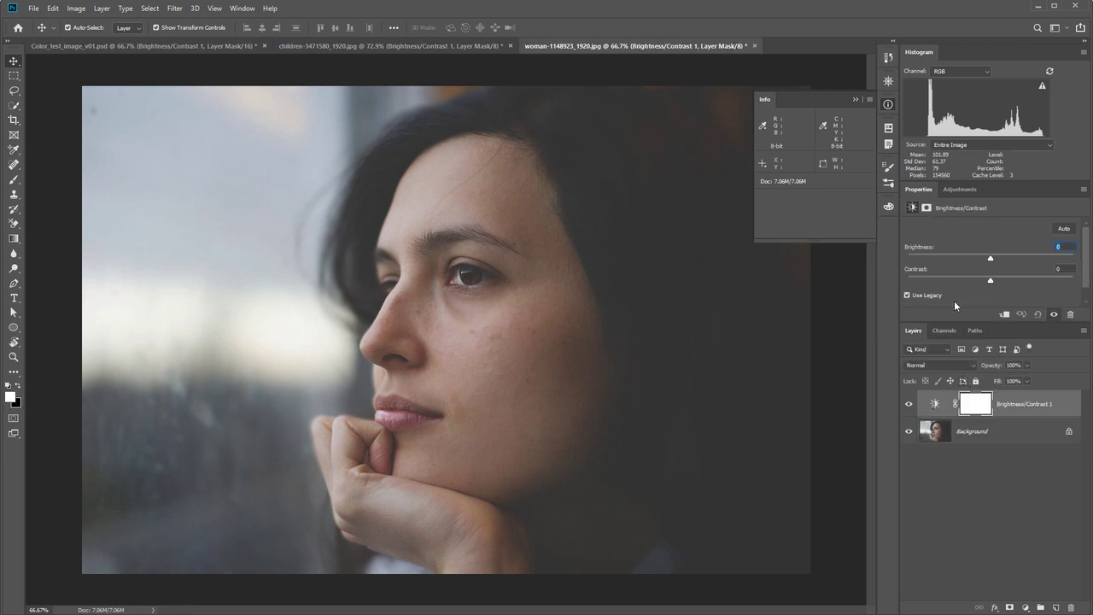
pyautogui.moveTo(995, 257); pyautogui.dragTo(1036, 260)
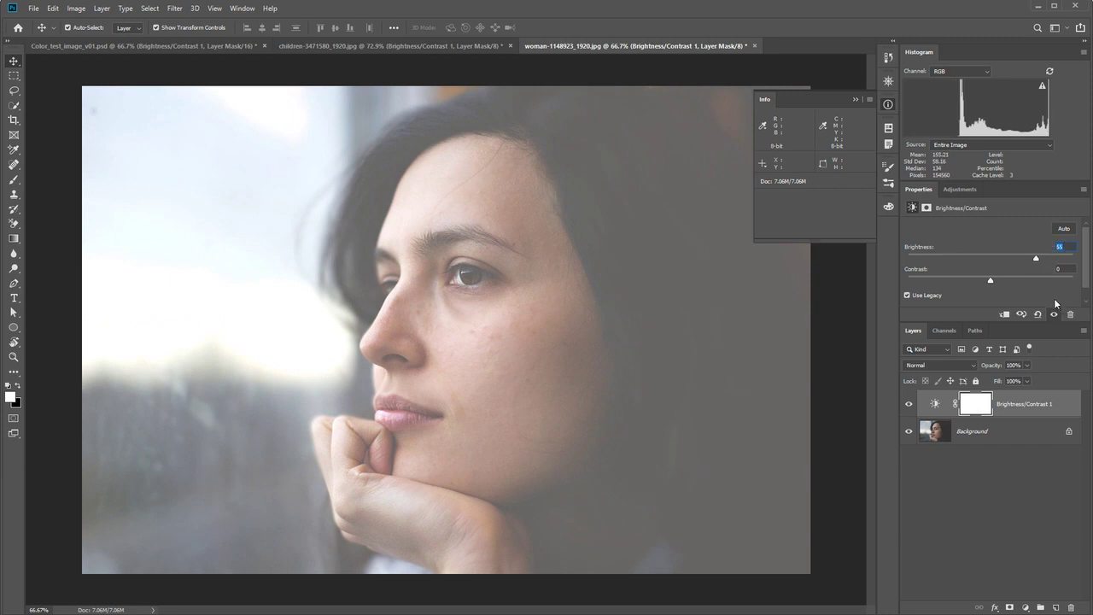
pyautogui.write('90')
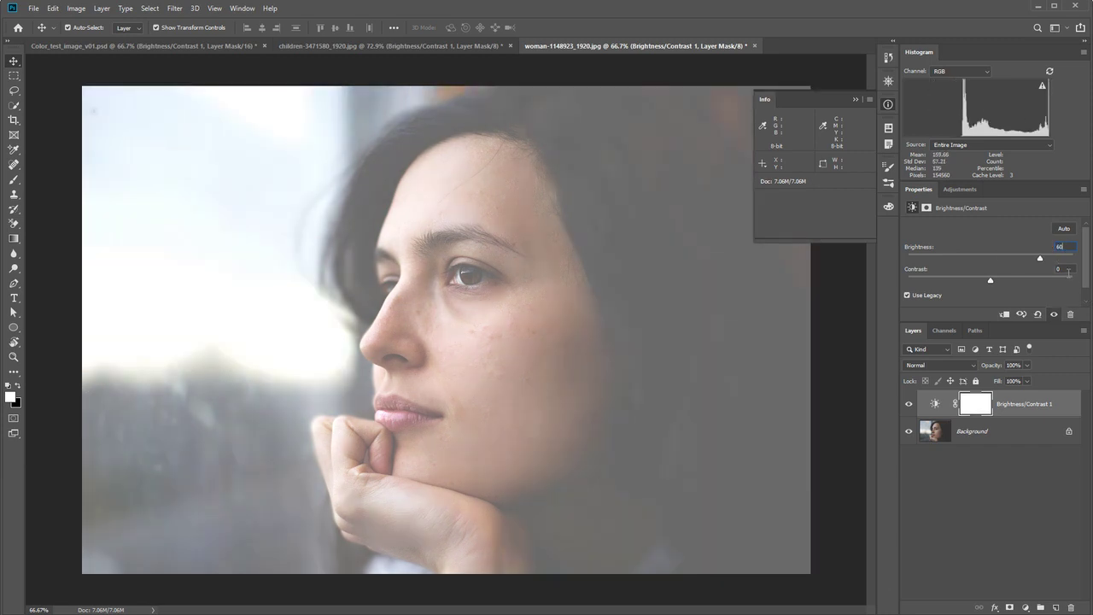
pyautogui.press('Tab')
# Hide the legacy adjustment and add a second Brightness/Contrast layer directly above Background with Use Legacy off and brightness 60
pyautogui.click(909, 404)
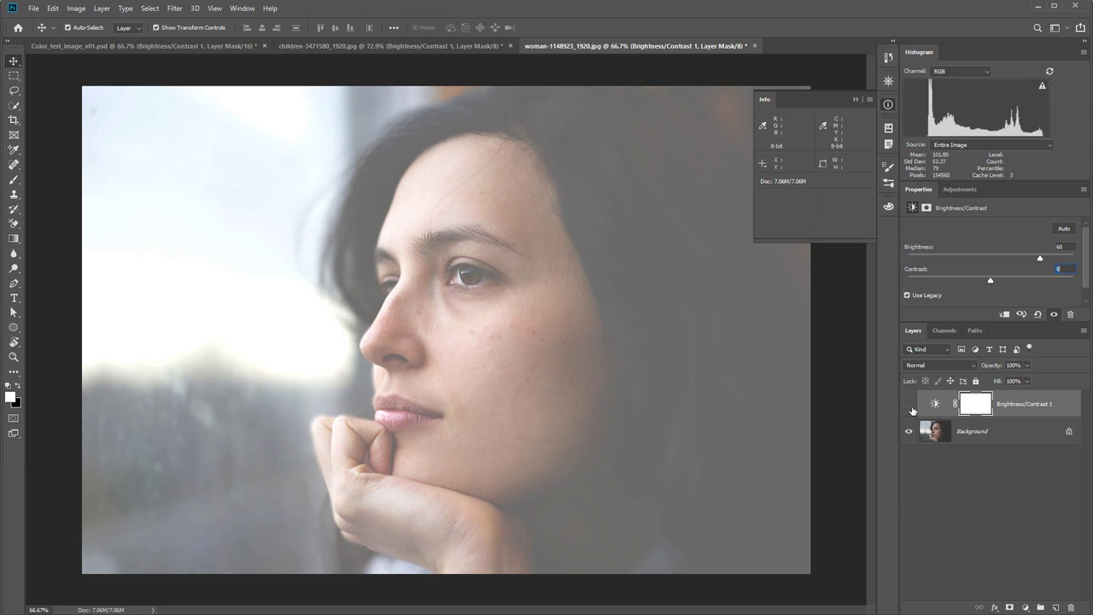
pyautogui.click(935, 437)
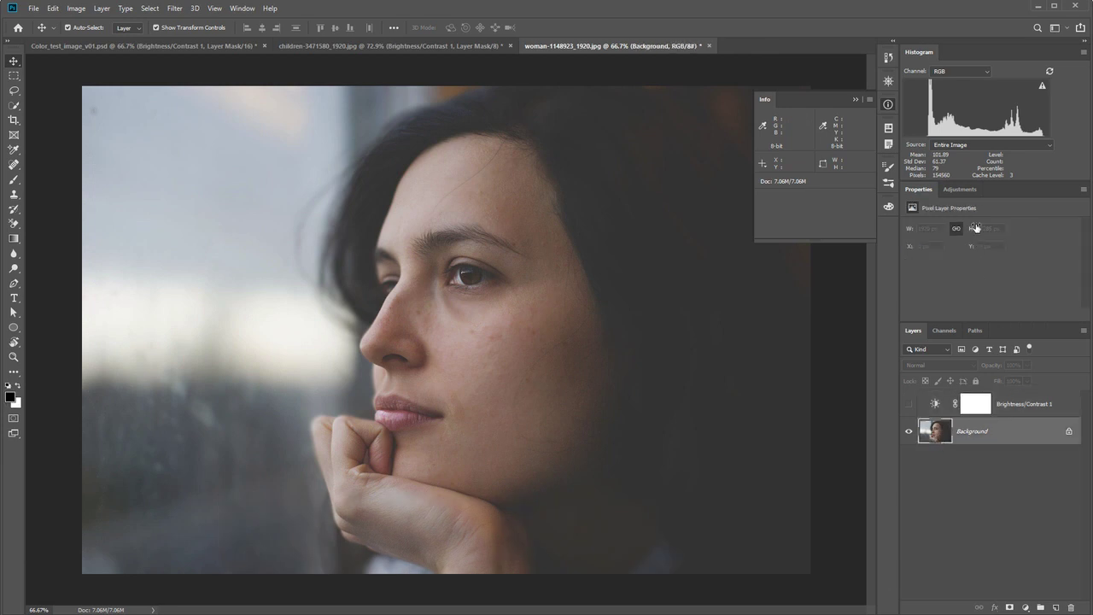
pyautogui.click(960, 189)
pyautogui.click(932, 214)
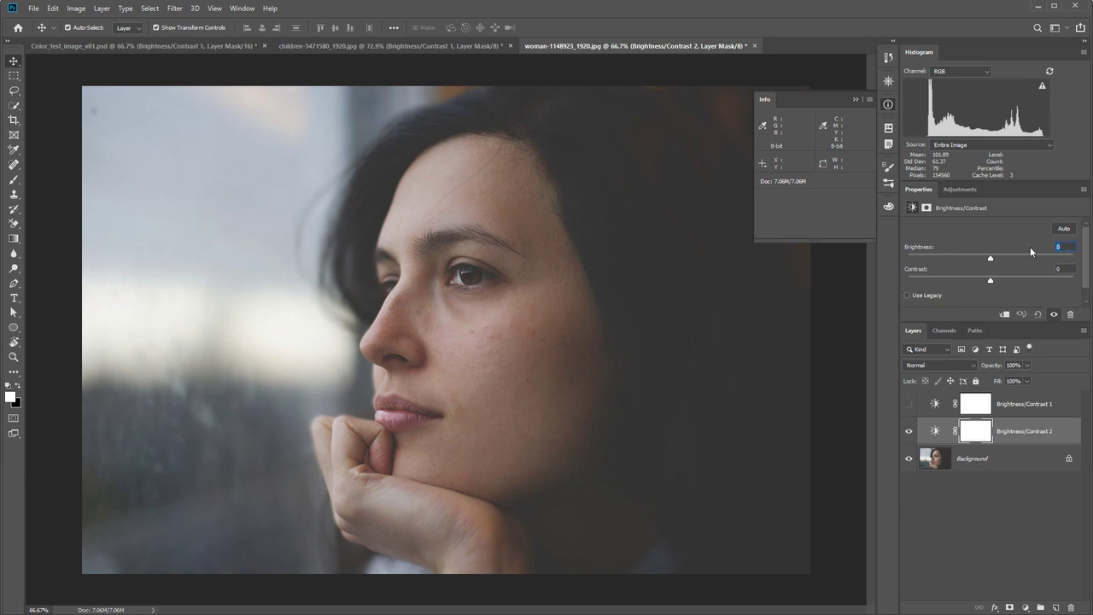
pyautogui.write('60')
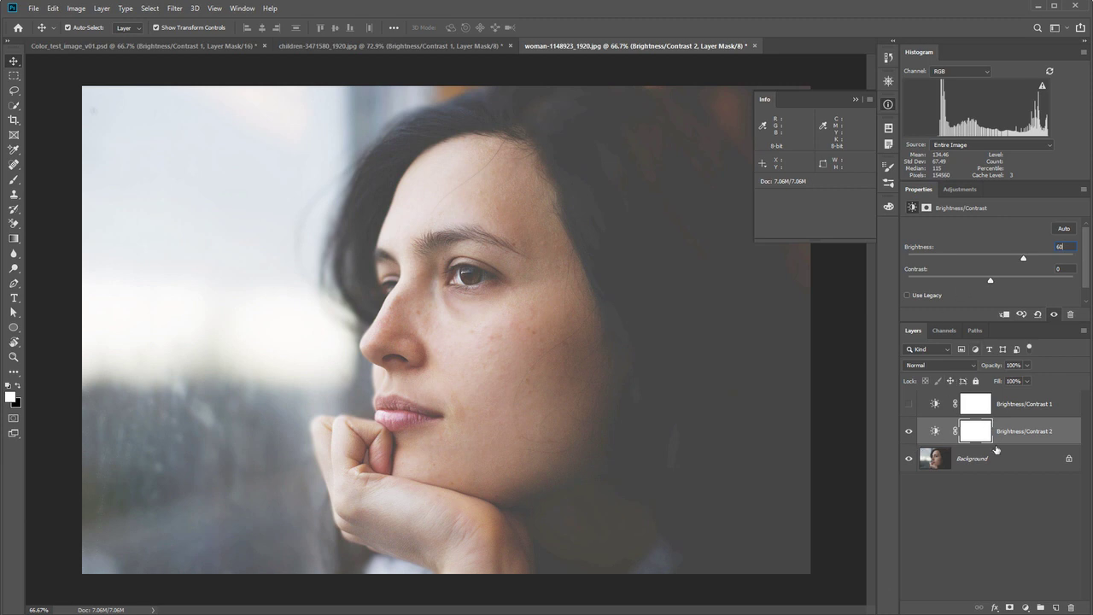
# Show only the legacy adjustment, and return to only the standard one, comparing the histogram and Info values in the dark area
pyautogui.click(909, 431)
pyautogui.click(908, 404)
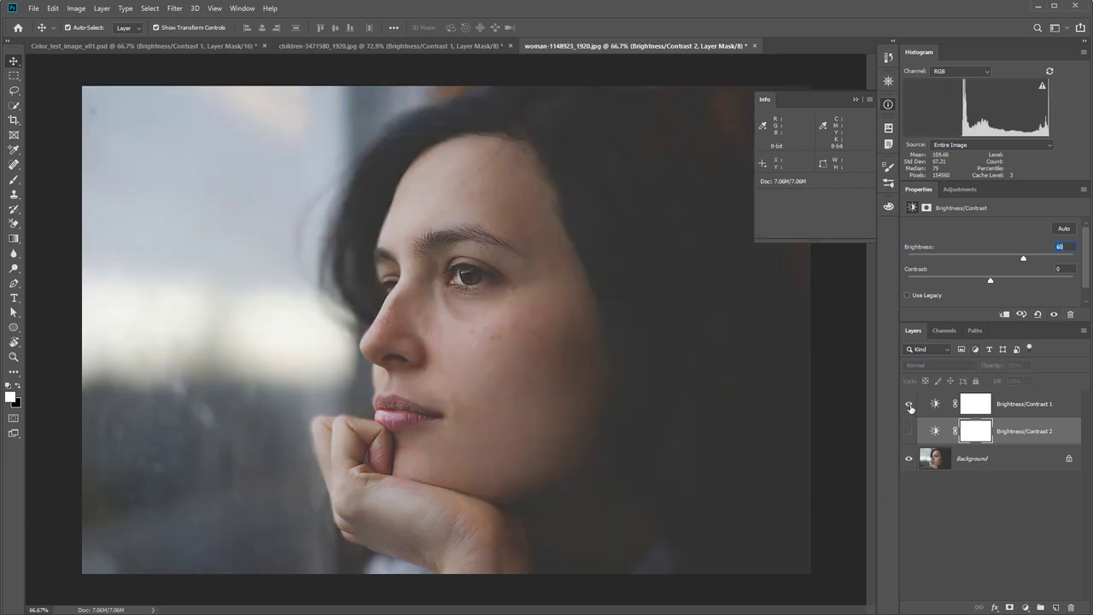
pyautogui.click(909, 405)
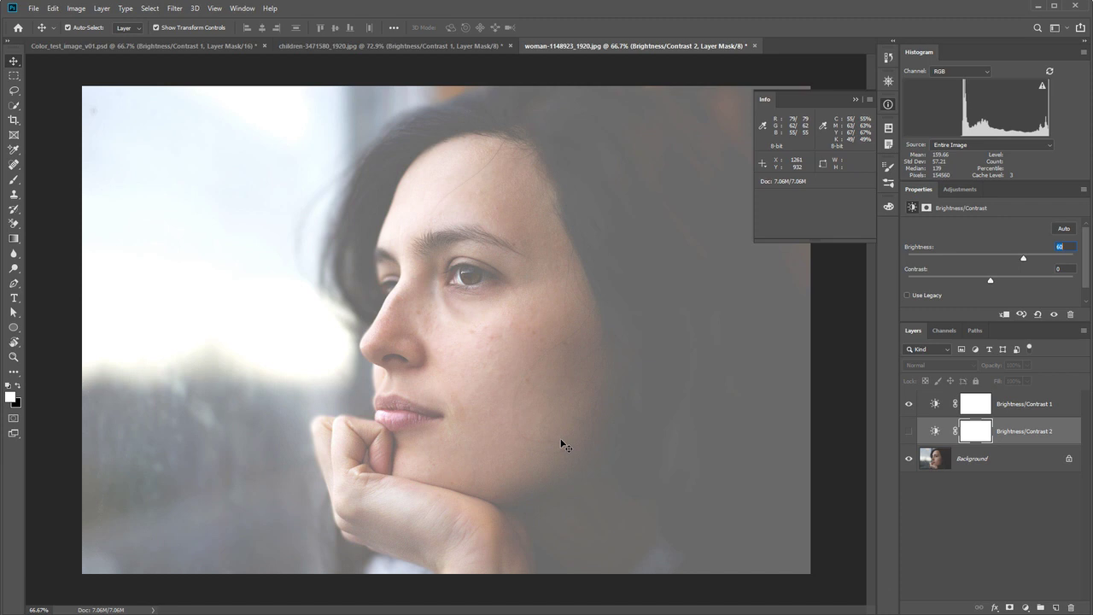
pyautogui.click(908, 404)
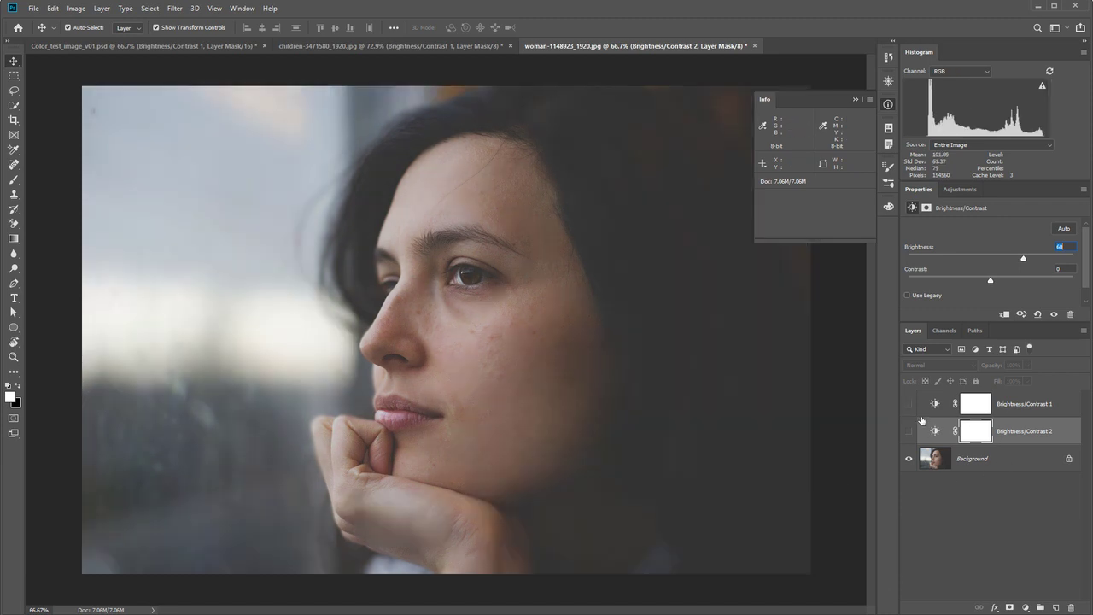
pyautogui.click(909, 431)
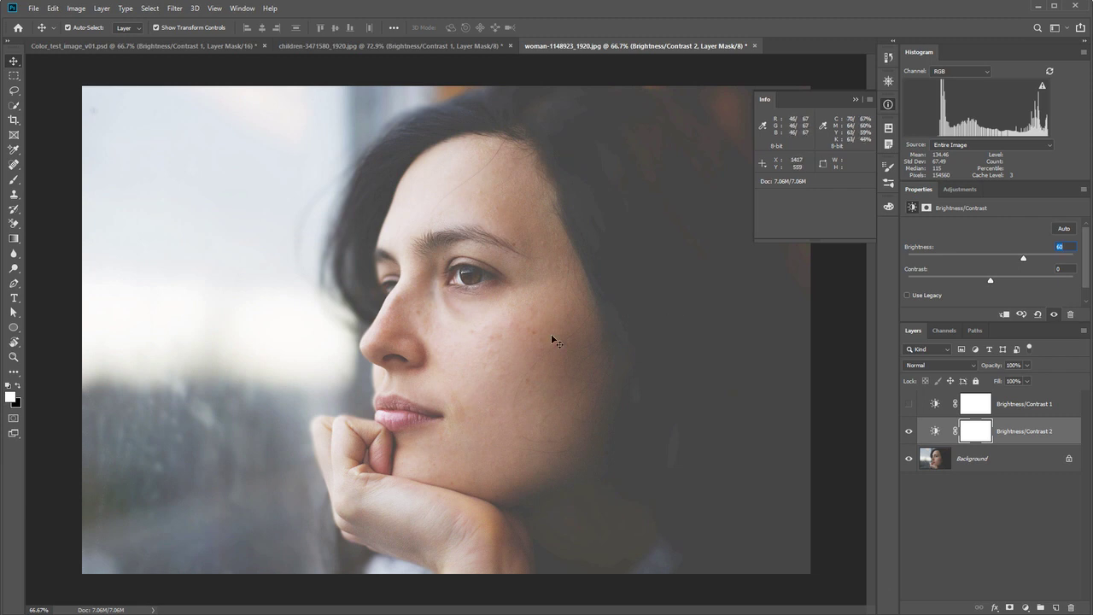
# Alternate twice between the legacy and standard adjustment layers to compare the skin tones on the woman's cheek and mouth
pyautogui.click(908, 431)
pyautogui.click(909, 405)
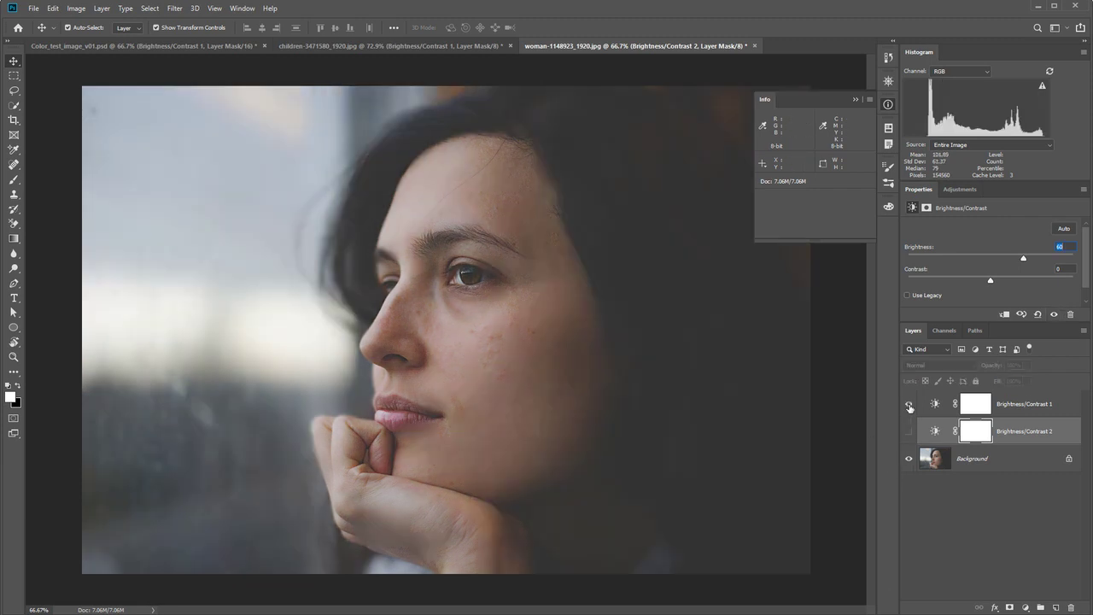
pyautogui.click(909, 407)
pyautogui.click(908, 434)
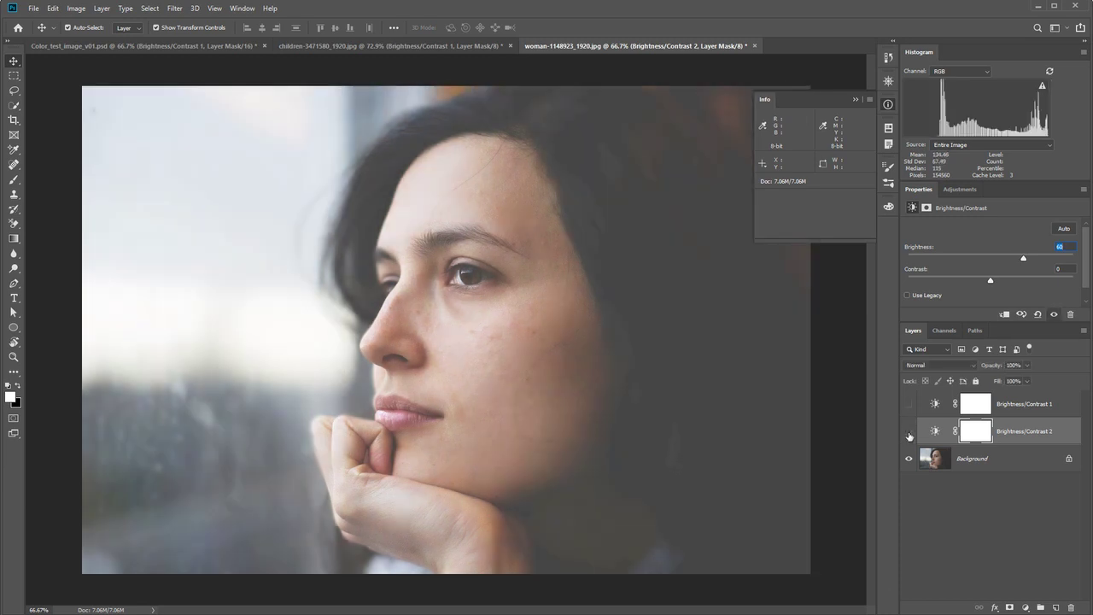
pyautogui.click(908, 433)
pyautogui.click(908, 405)
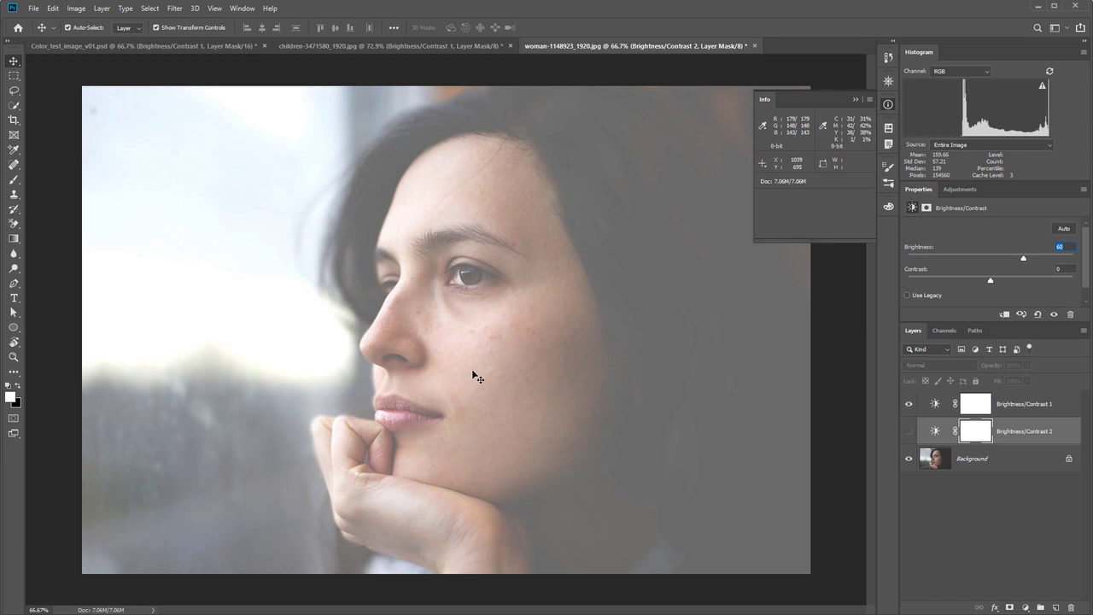
pyautogui.click(910, 408)
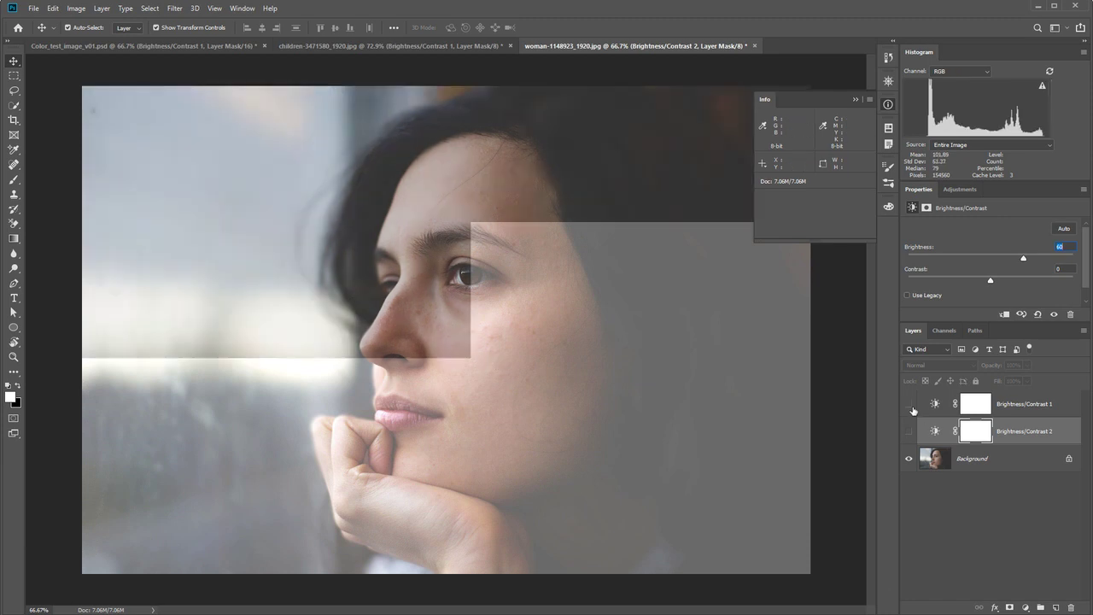
pyautogui.click(909, 432)
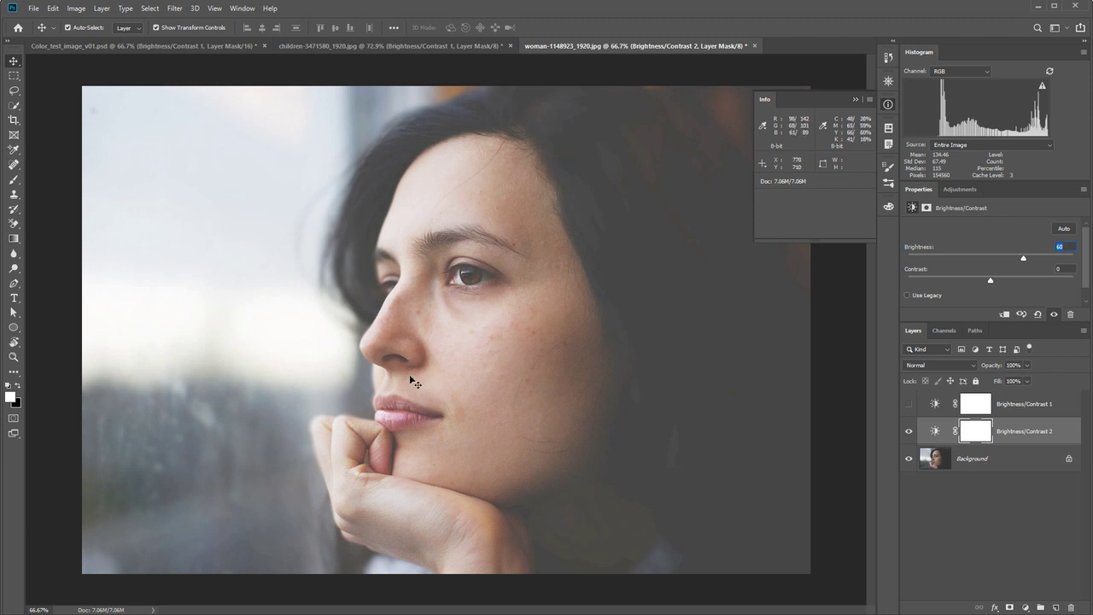
# Compare the legacy and standard adjustments in a close-up of the woman's face, finishing with only the standard one visible
pyautogui.click(461, 398)
pyautogui.scroll(5, 461, 398)
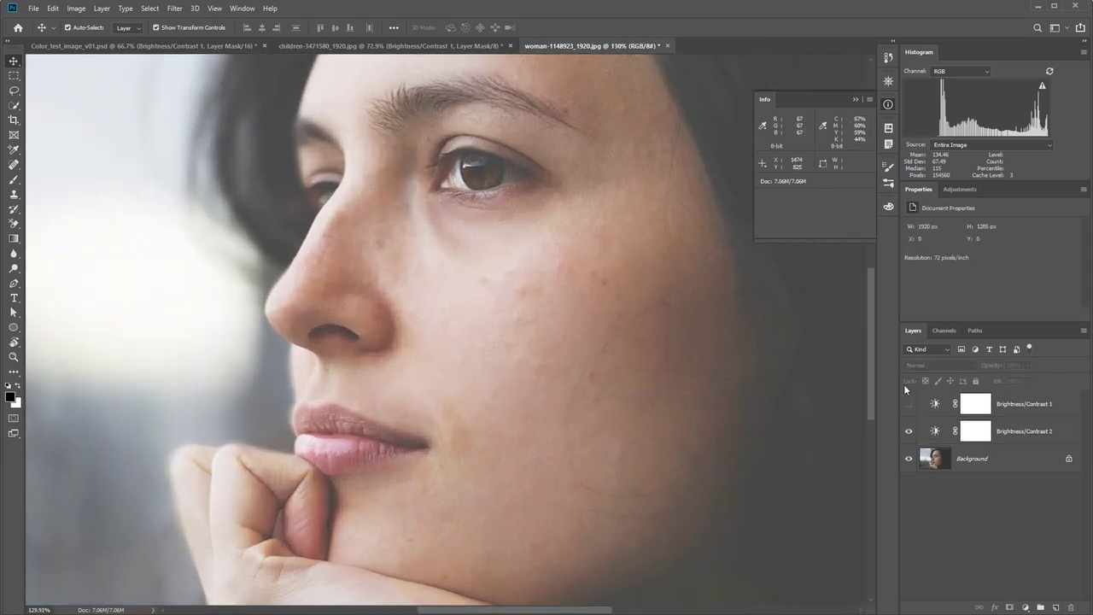
pyautogui.click(908, 431)
pyautogui.click(909, 404)
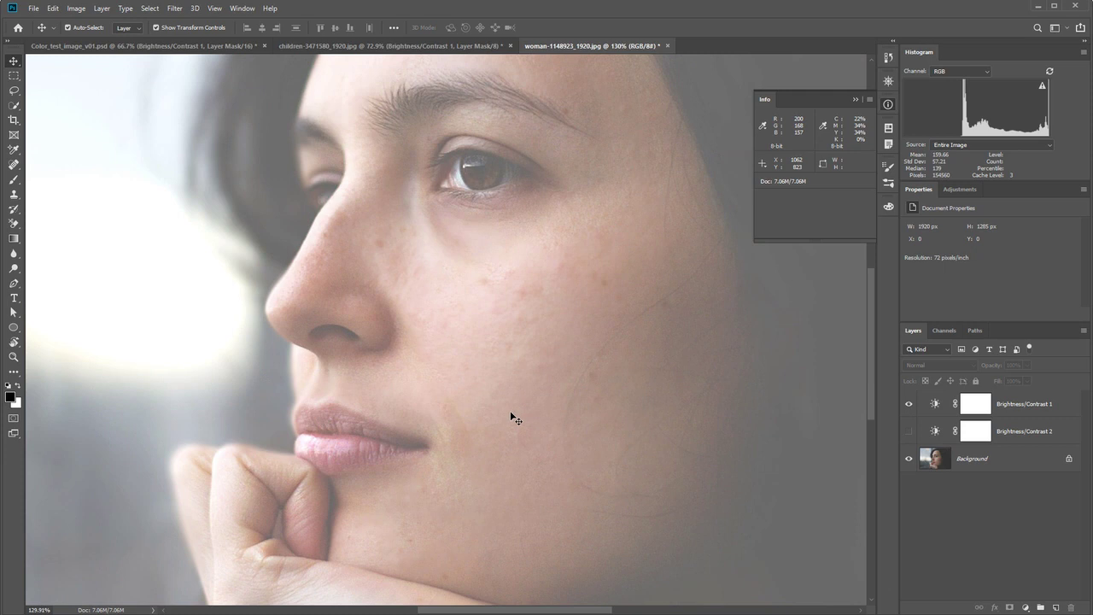
pyautogui.click(909, 404)
pyautogui.click(909, 430)
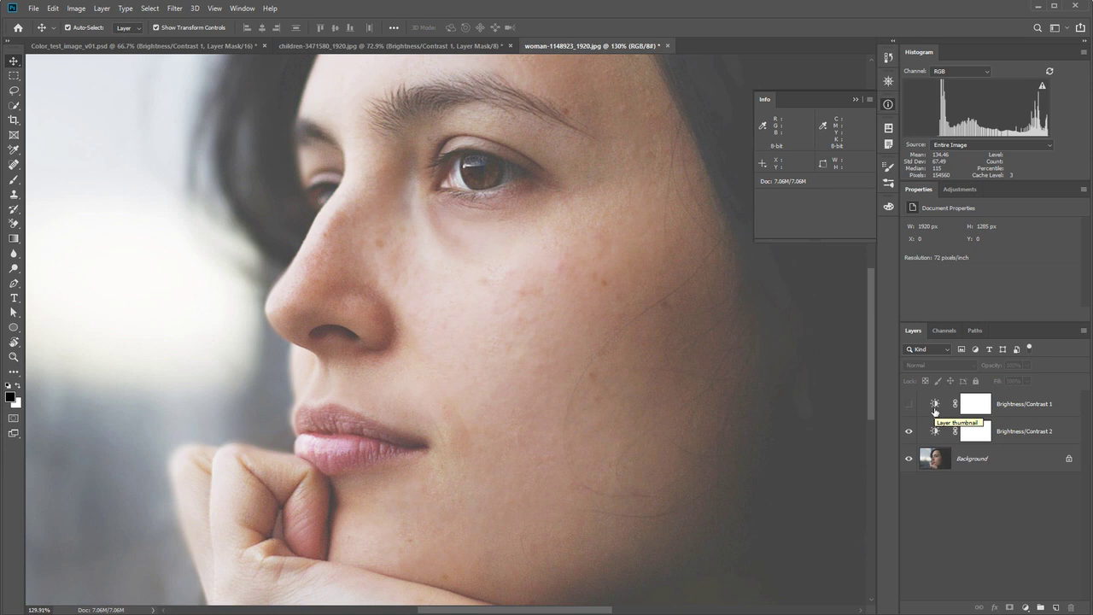
# View the whole photo with each adjustment in turn, and hide both layers to examine the original image
pyautogui.hotkey('ctrl', '-')
pyautogui.hotkey('ctrl', '-')
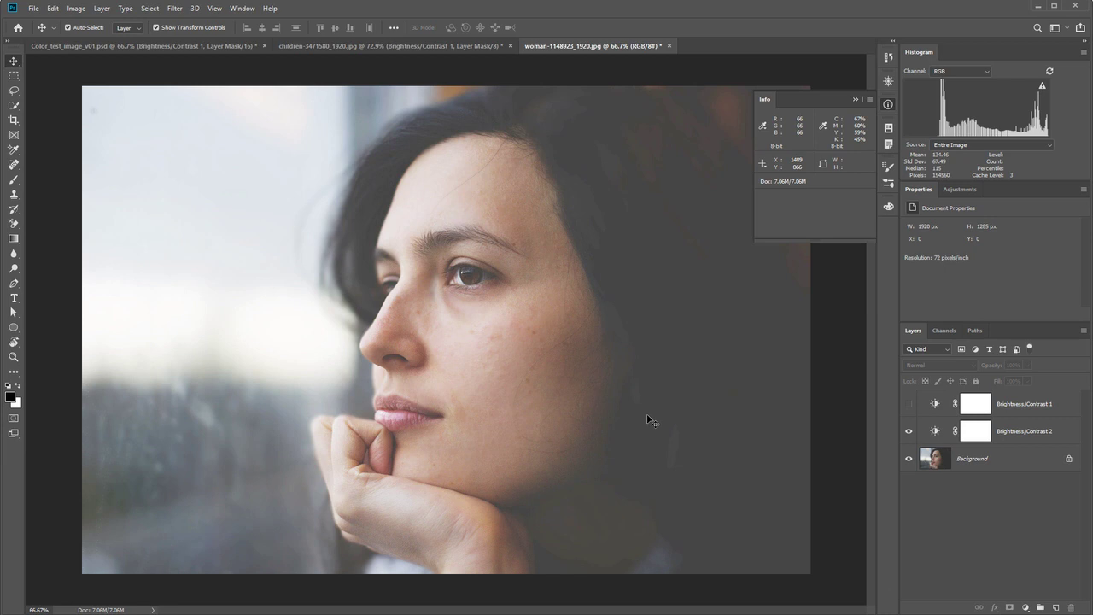
pyautogui.click(909, 431)
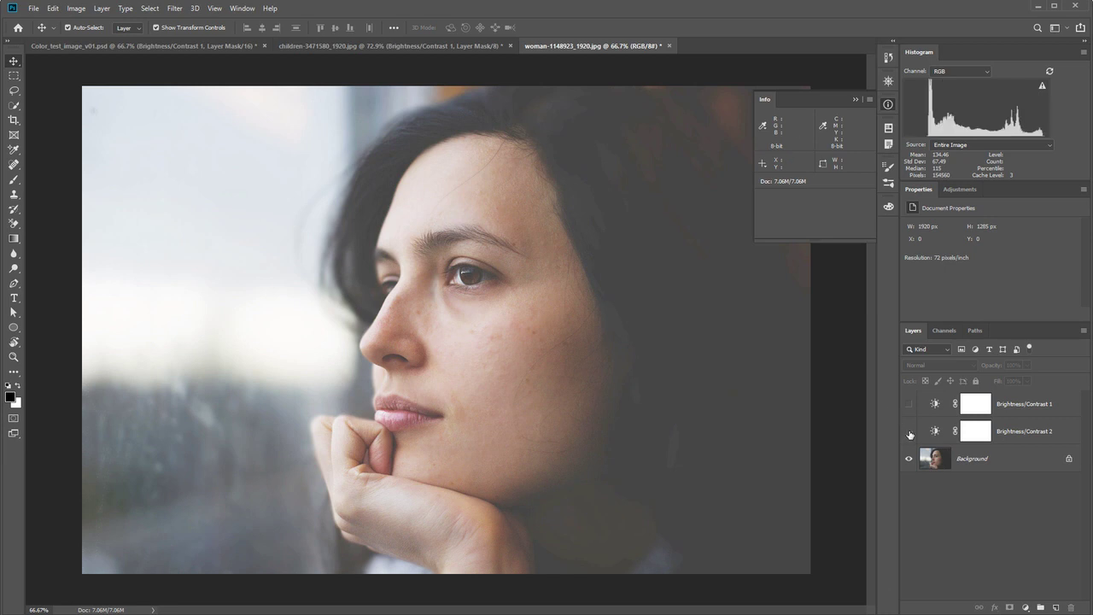
pyautogui.click(908, 405)
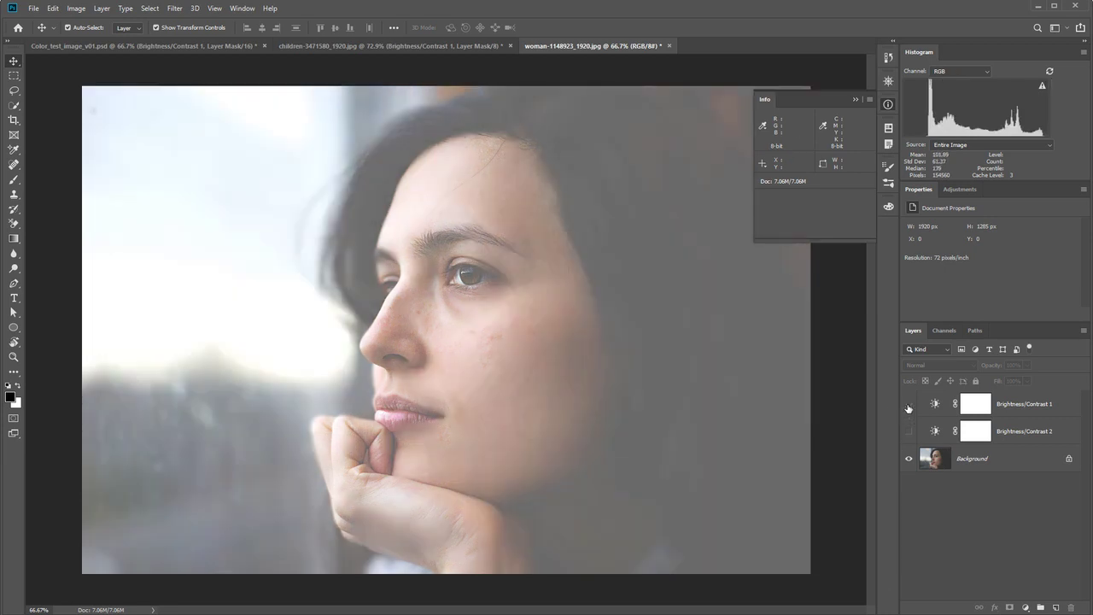
pyautogui.click(909, 405)
pyautogui.click(909, 431)
pyautogui.click(908, 431)
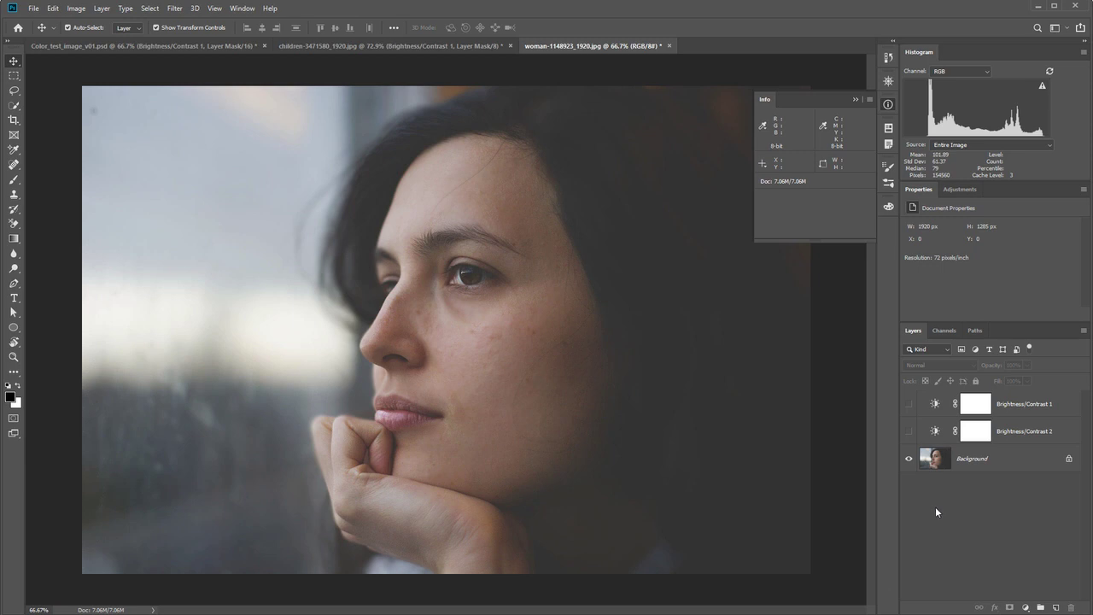
# Compare the standard and legacy brightening against the original photo, and leave only the standard Brightness/Contrast 2 layer visible
pyautogui.click(908, 433)
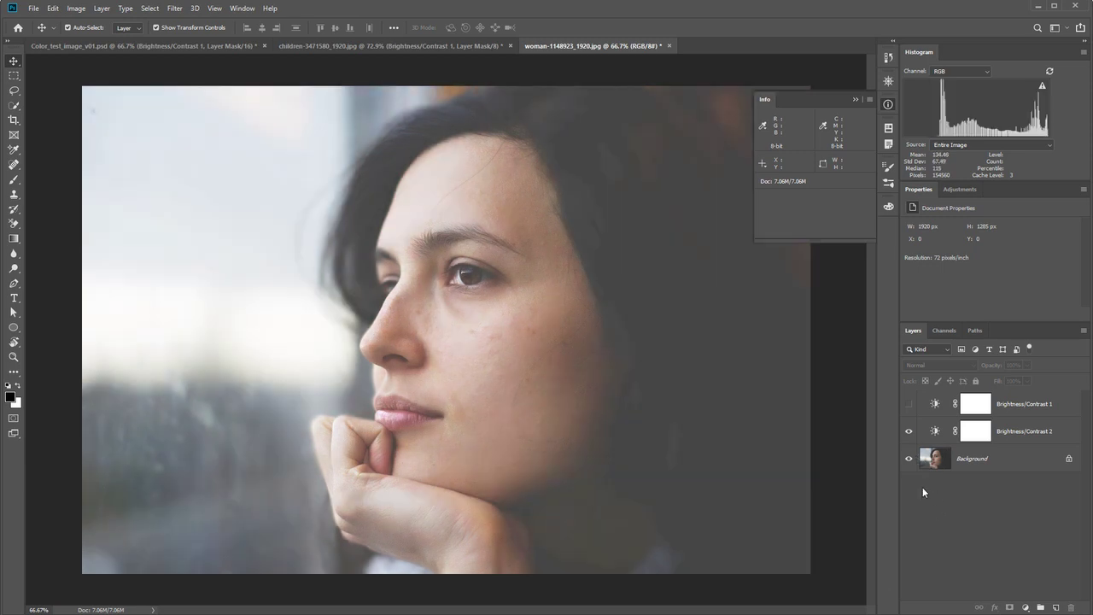
pyautogui.click(908, 431)
pyautogui.click(909, 403)
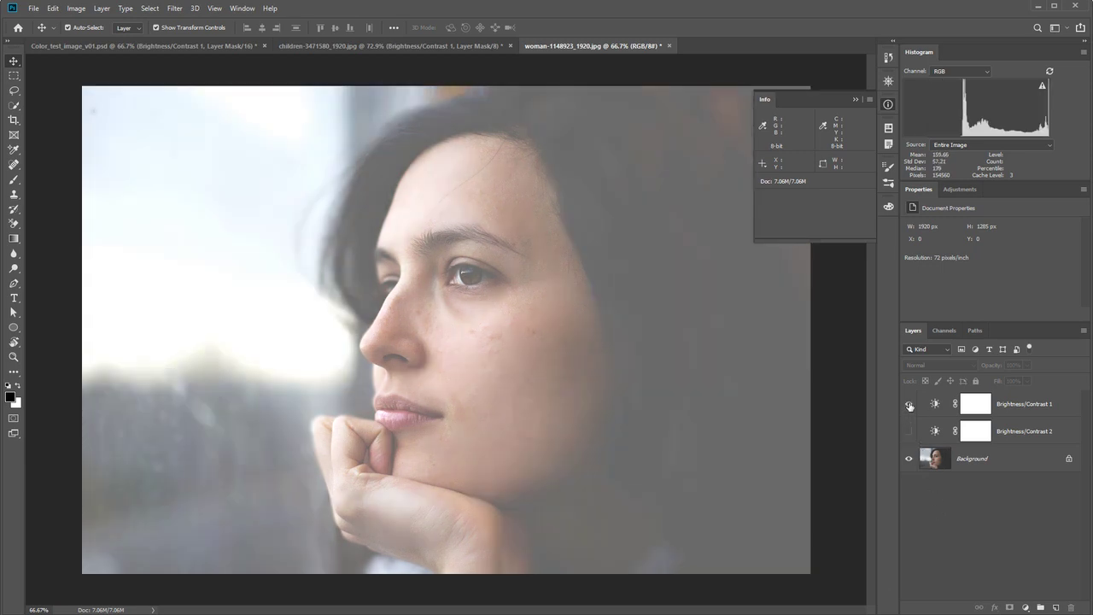
pyautogui.click(908, 404)
pyautogui.click(909, 432)
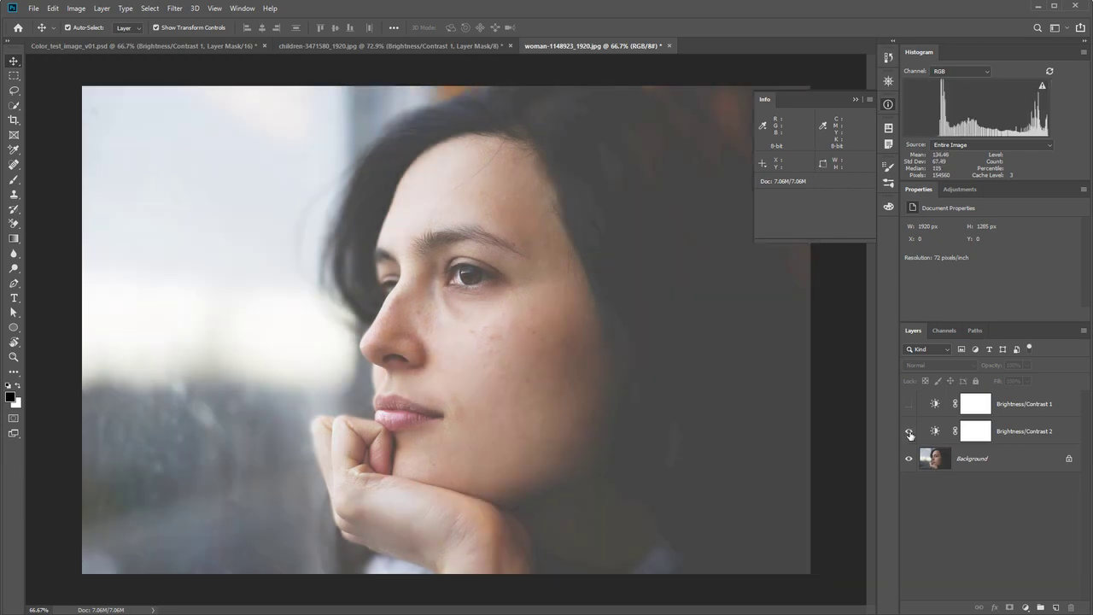